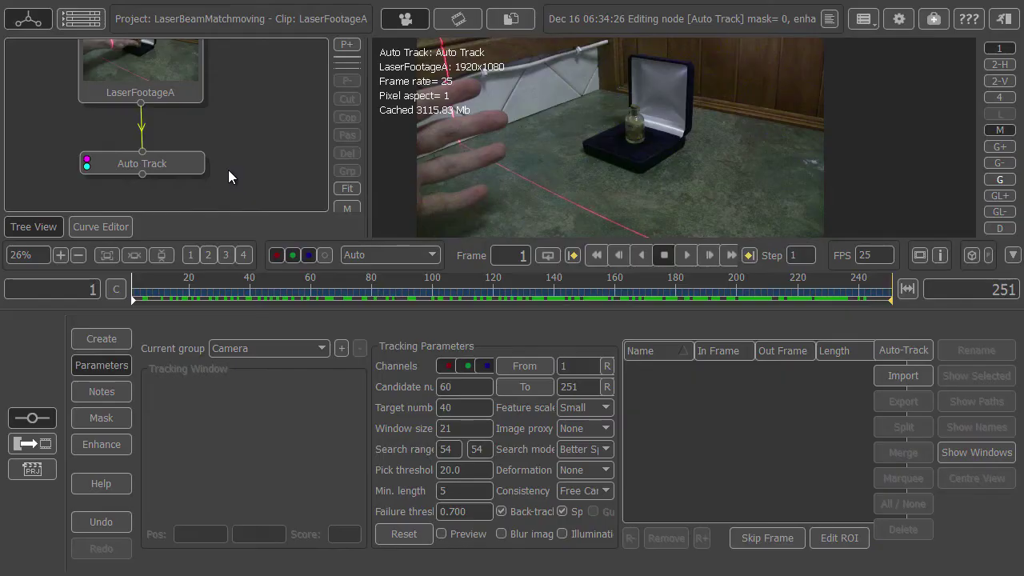
{"action": "left_click", "coordinate": [178, 73]}
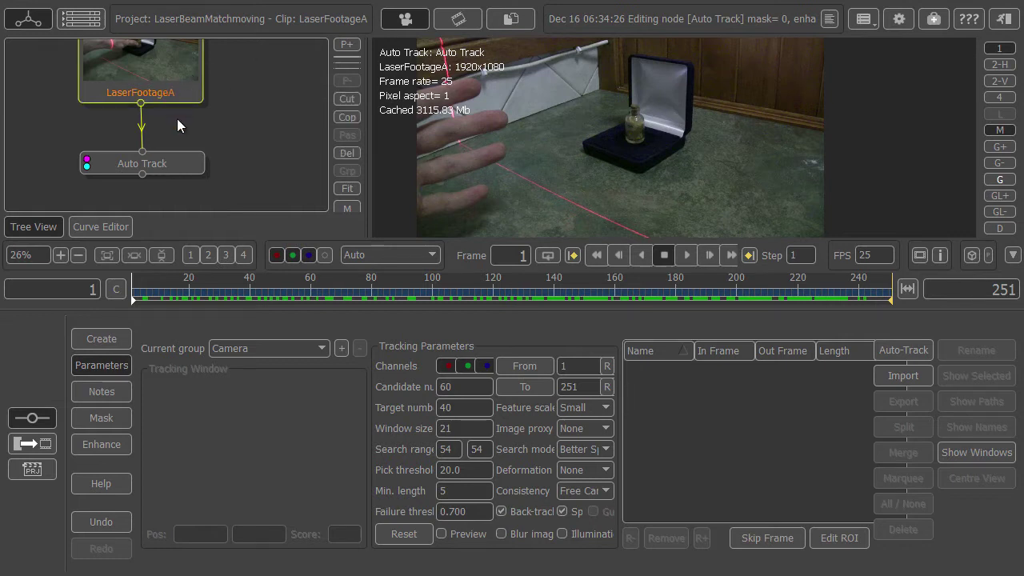
{"action": "right_click", "coordinate": [154, 77]}
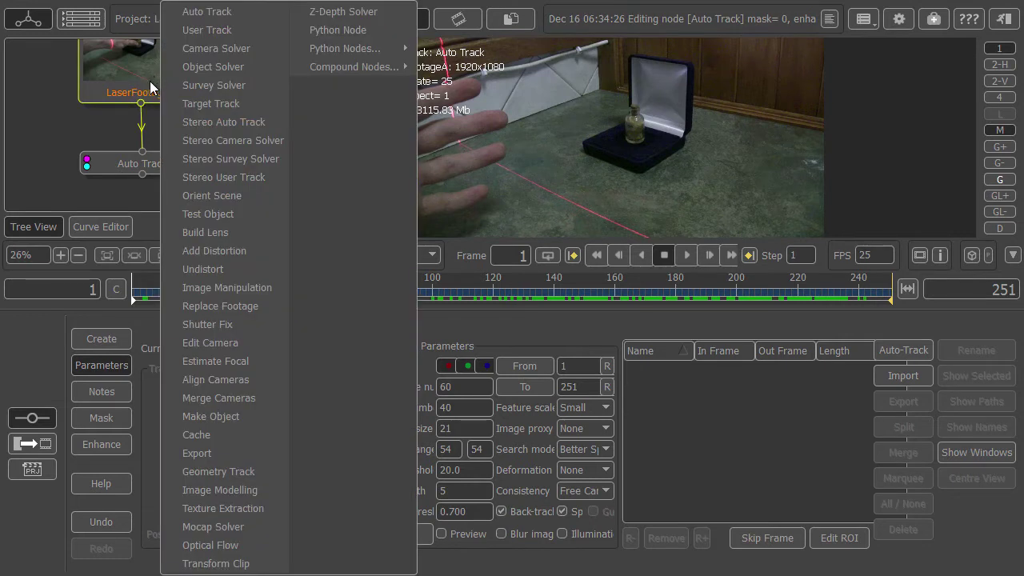
{"action": "left_click", "coordinate": [114, 163]}
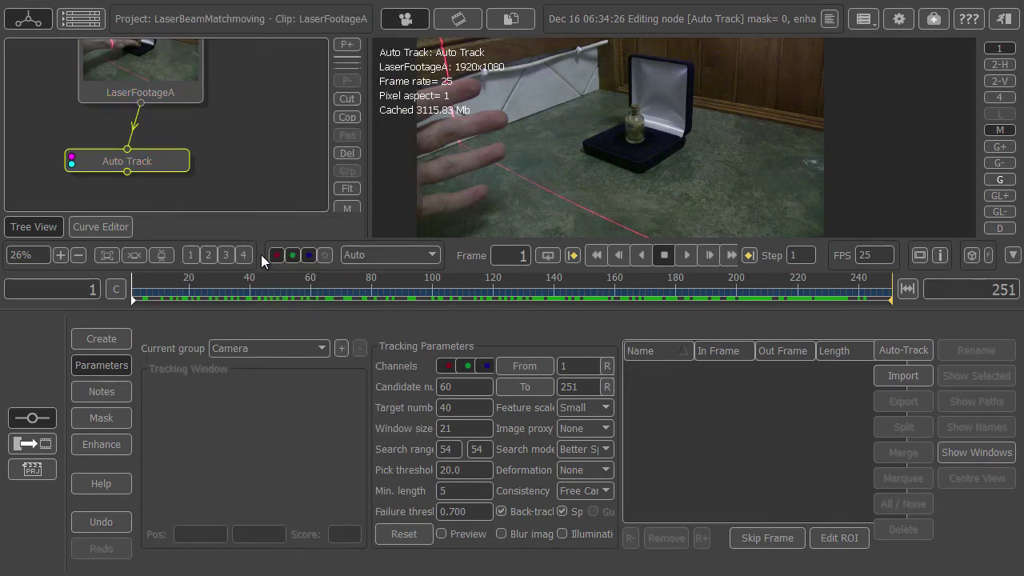
Step: Run Auto Track with 300 candidate trackers, 150 target trackers, window size 50 and the Better Accuracy search mode
{"action": "left_click_drag", "start_coordinate": [133, 295], "coordinate": [799, 256]}
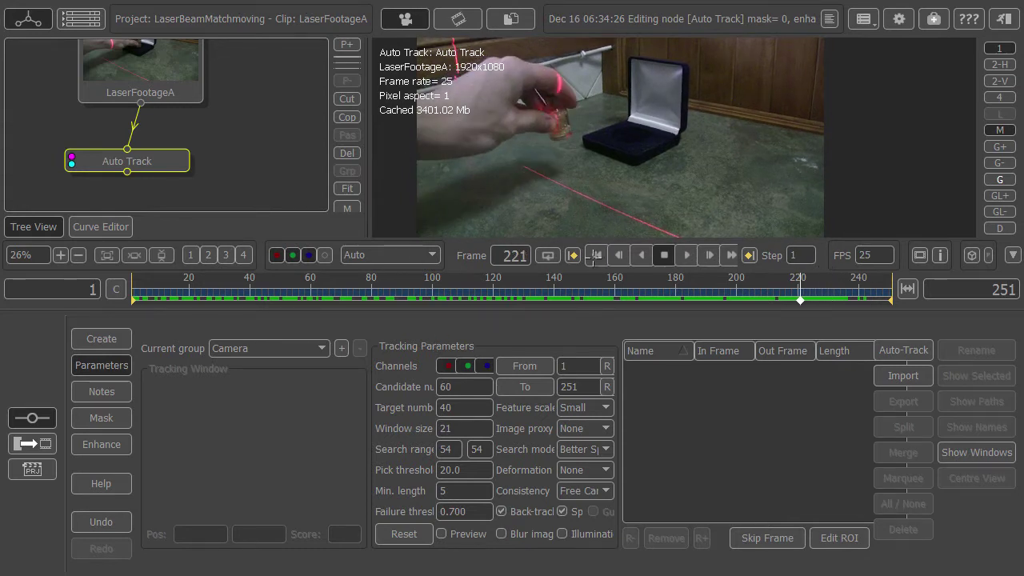
{"action": "left_click_drag", "start_coordinate": [644, 293], "coordinate": [371, 300]}
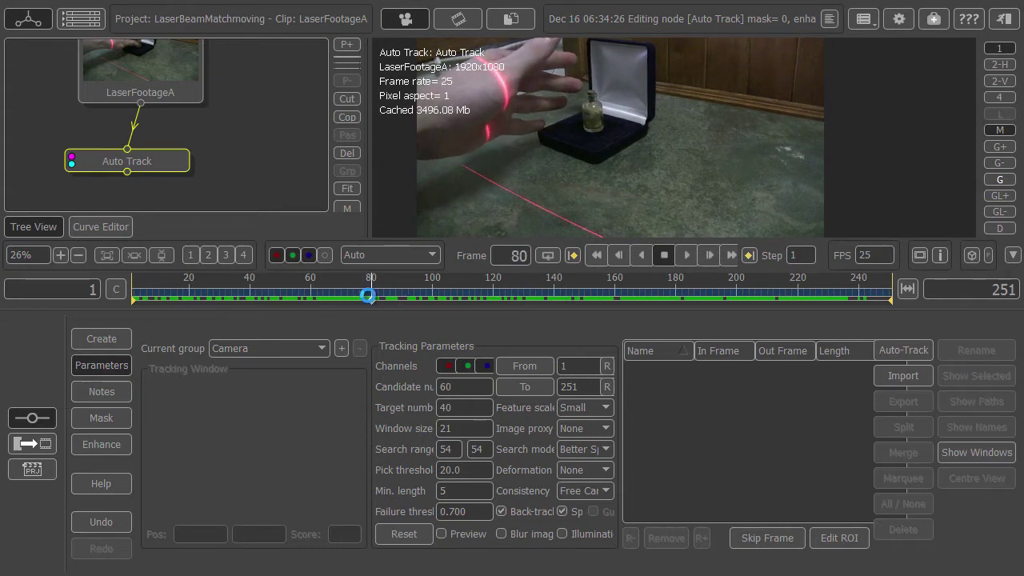
{"action": "left_click_drag", "start_coordinate": [372, 300], "coordinate": [583, 300]}
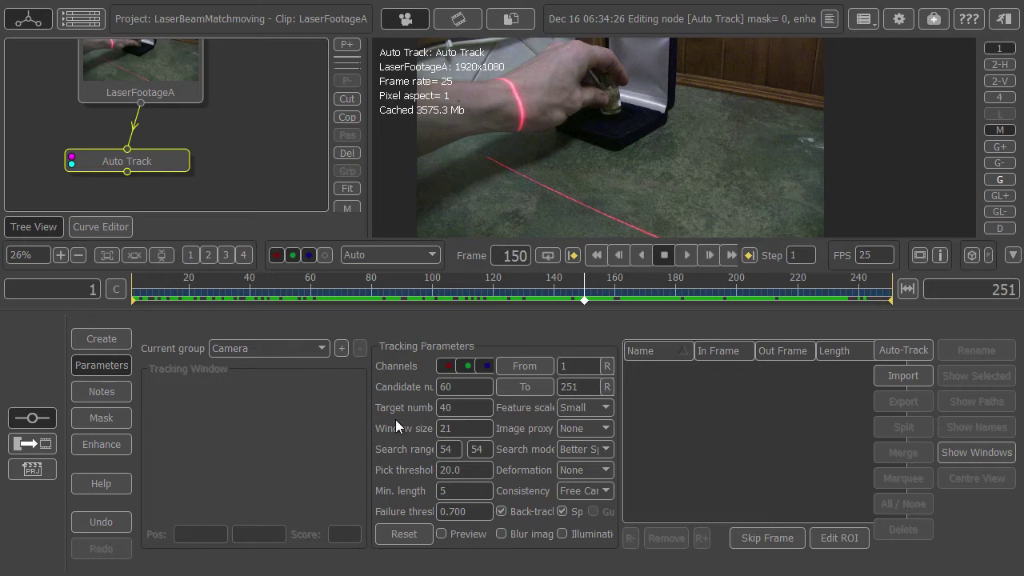
{"action": "double_click", "coordinate": [445, 386]}
{"action": "double_click", "coordinate": [448, 407]}
{"action": "type", "text": "150"}
{"action": "double_click", "coordinate": [460, 430]}
{"action": "left_click", "coordinate": [579, 449]}
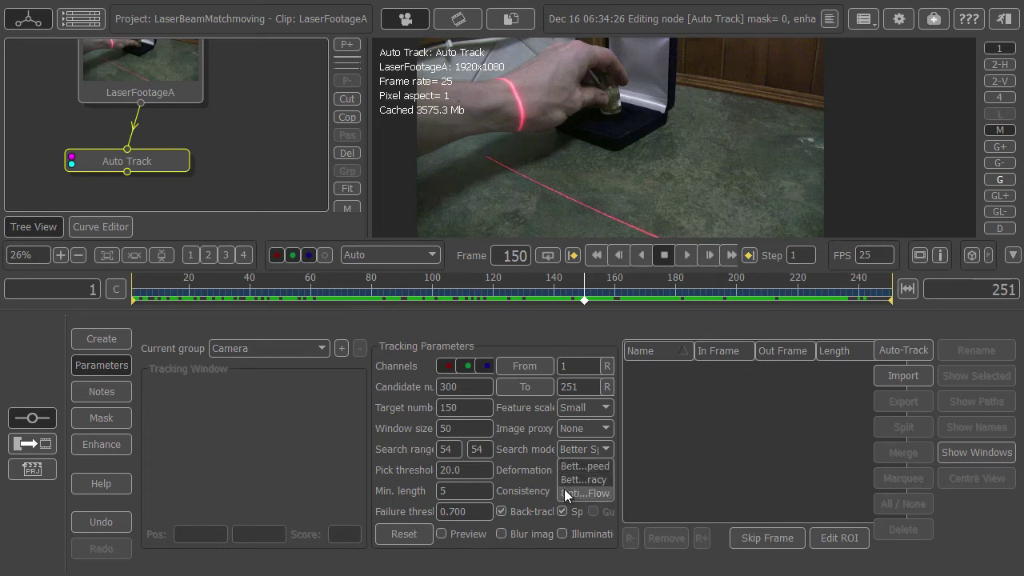
{"action": "left_click", "coordinate": [562, 487]}
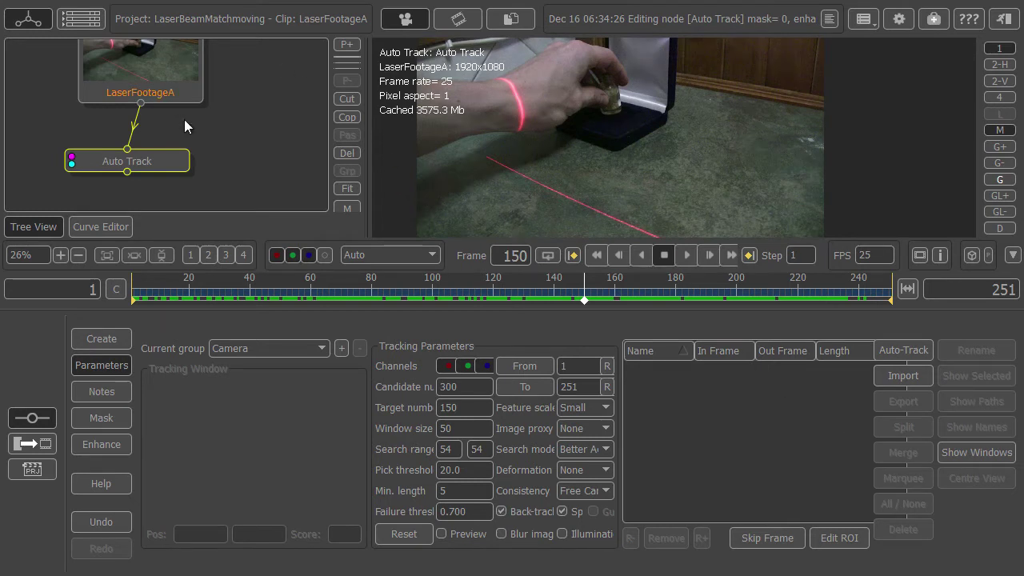
{"action": "left_click", "coordinate": [904, 350]}
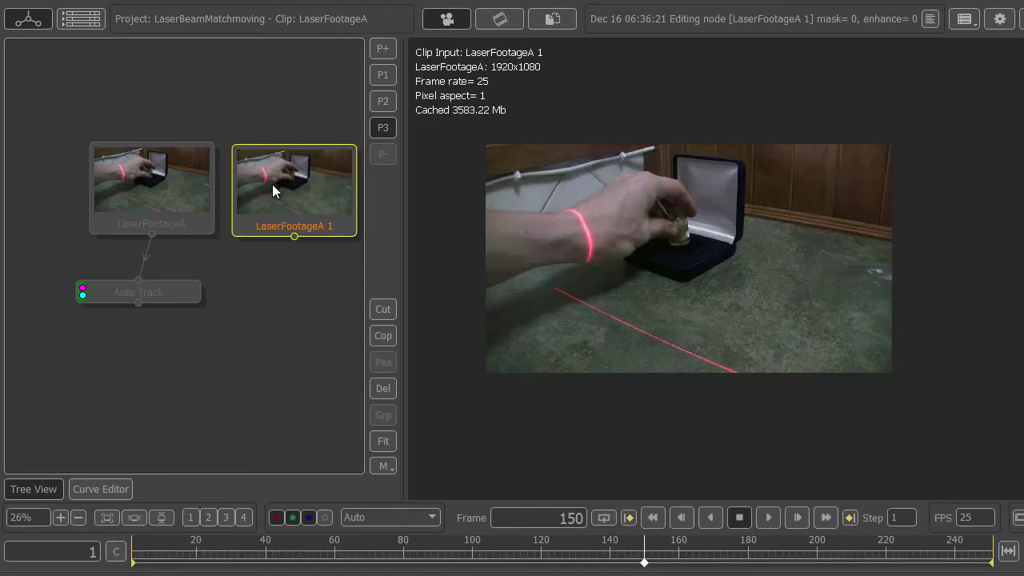
Step: Add an Undistort node to the LaserFootageA 1 clip and look up the WDH43 lens distortion values in HV40 Specs.txt
{"action": "right_click", "coordinate": [297, 165]}
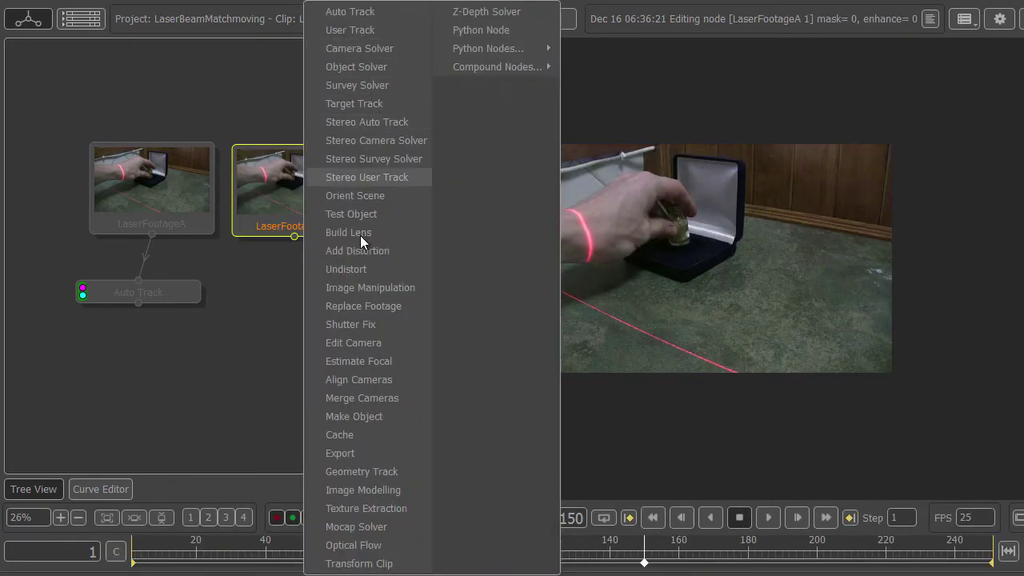
{"action": "left_click", "coordinate": [345, 268]}
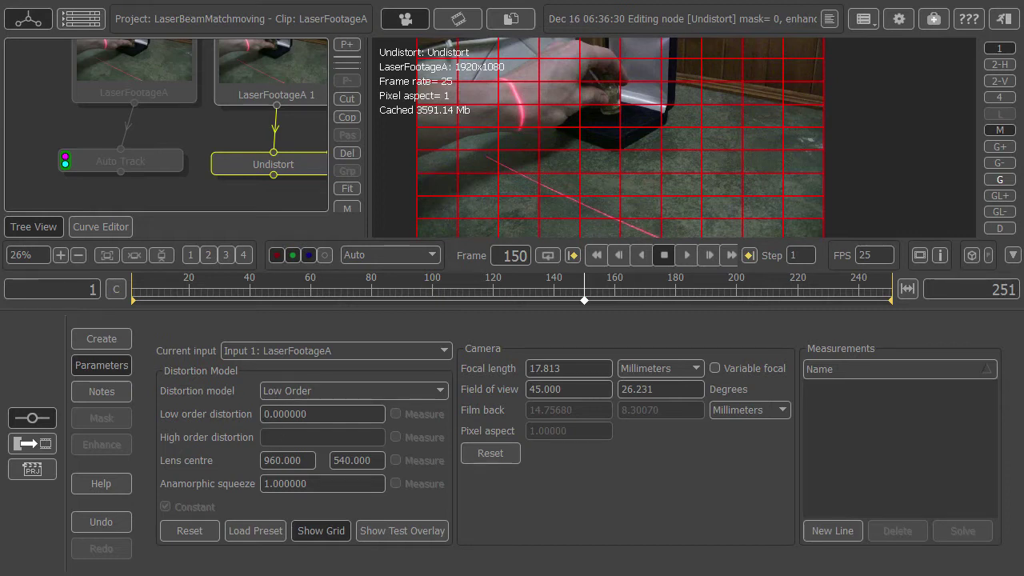
{"action": "left_click_drag", "start_coordinate": [0, 512], "coordinate": [747, 313]}
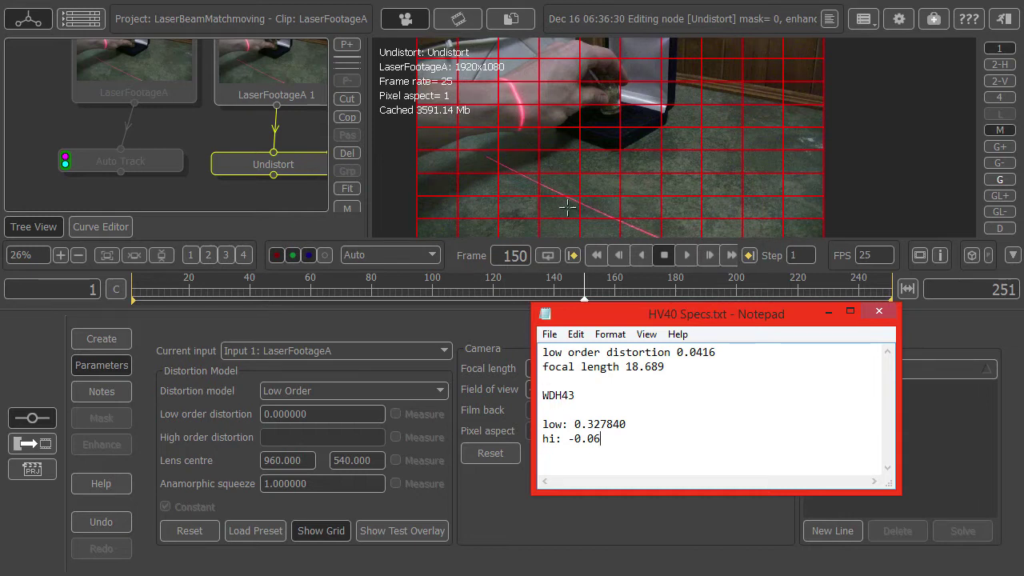
{"action": "left_click_drag", "start_coordinate": [607, 440], "coordinate": [539, 425]}
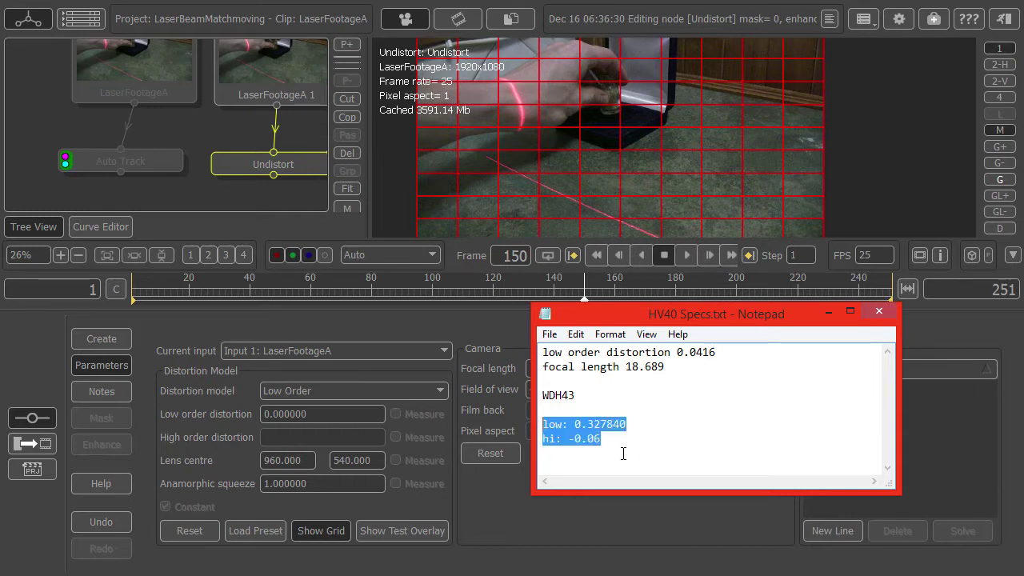
{"action": "left_click", "coordinate": [579, 427]}
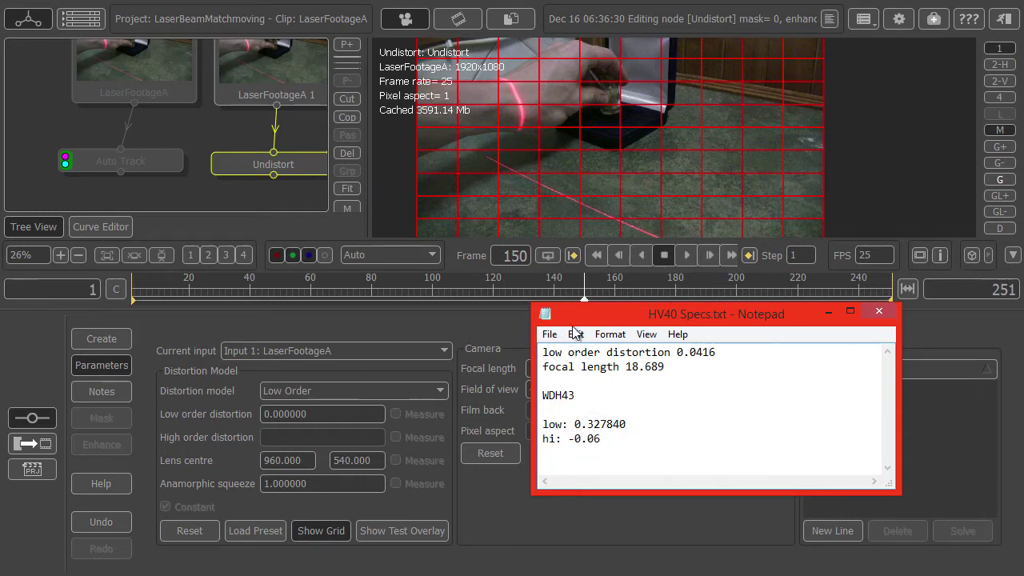
{"action": "left_click_drag", "start_coordinate": [576, 314], "coordinate": [0, 295]}
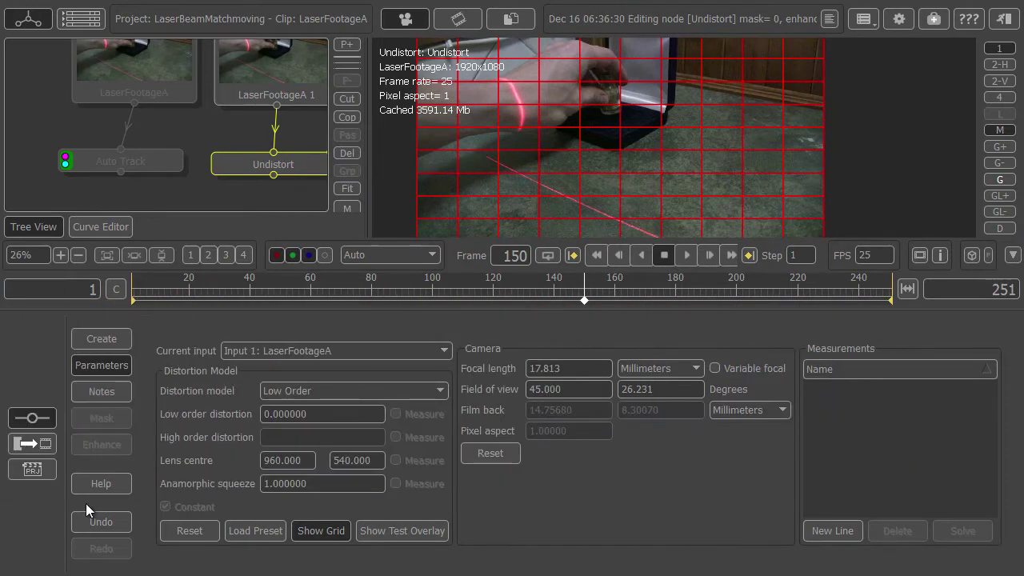
Step: Set the Undistort node to the High Order model with low order distortion 0.327840 and high order distortion -0.06
{"action": "left_click", "coordinate": [303, 392]}
{"action": "left_click", "coordinate": [302, 417]}
{"action": "left_click", "coordinate": [320, 414]}
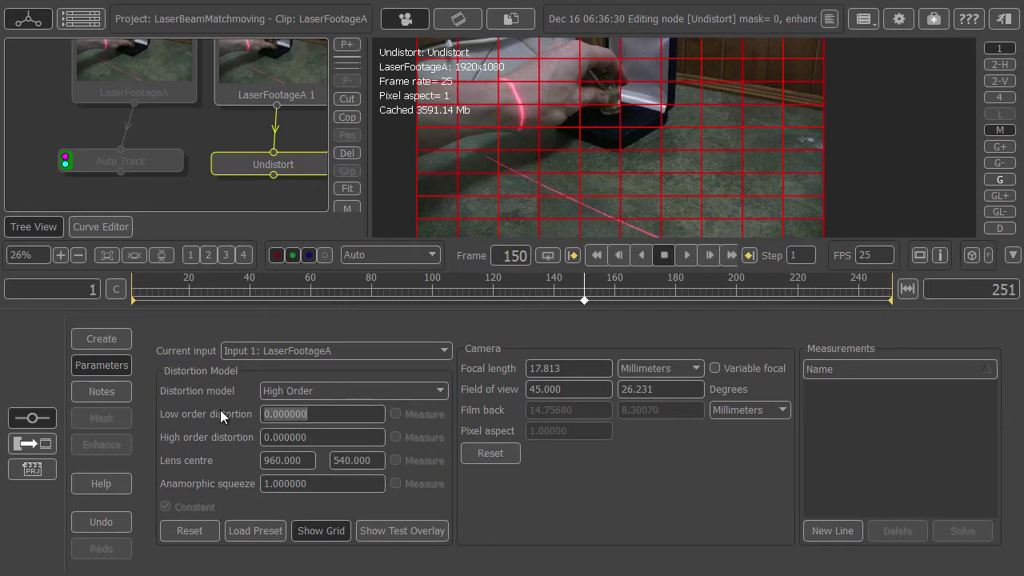
{"action": "type", "text": "0.327840"}
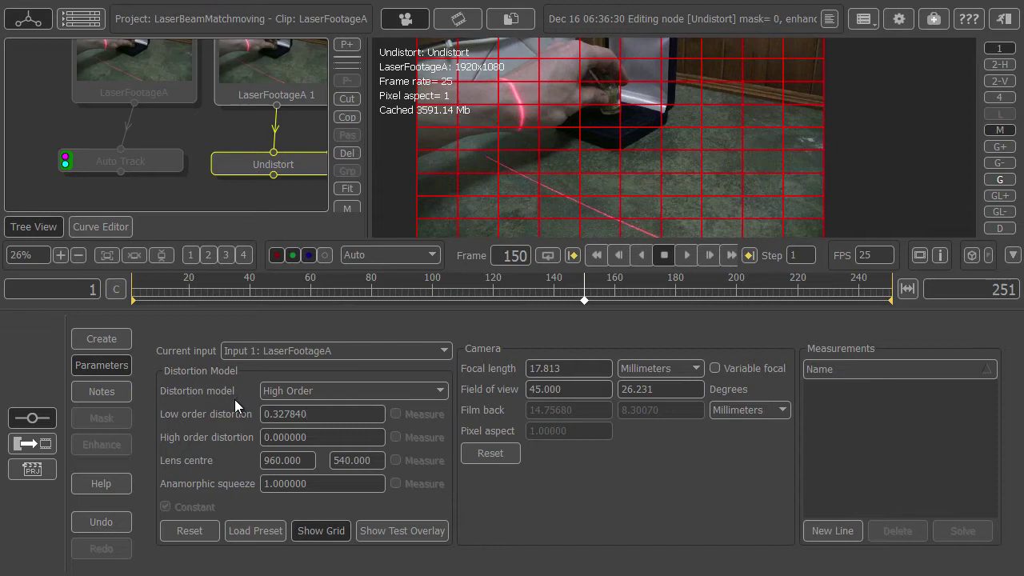
{"action": "key", "text": "Return"}
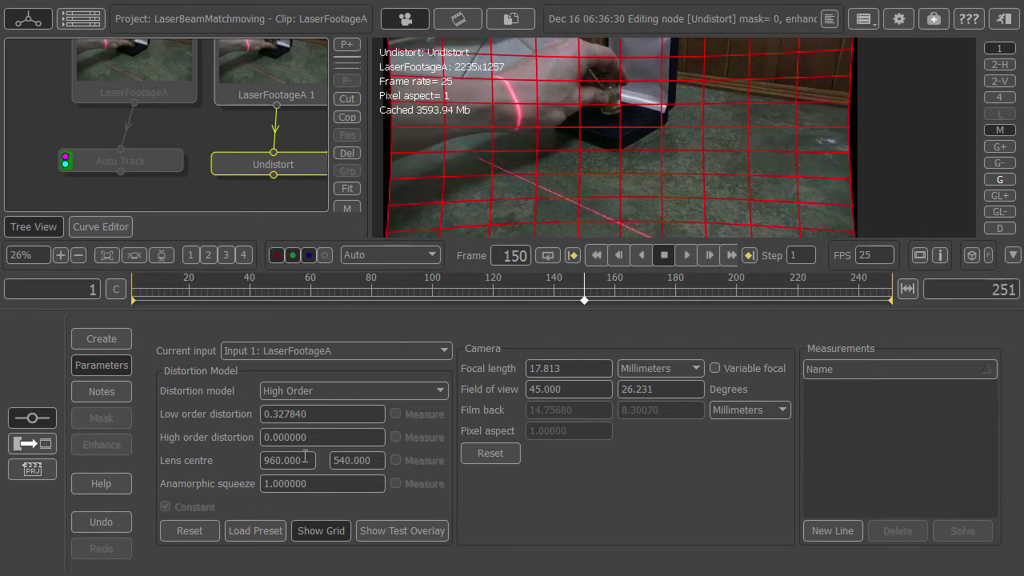
{"action": "key", "text": "Tab"}
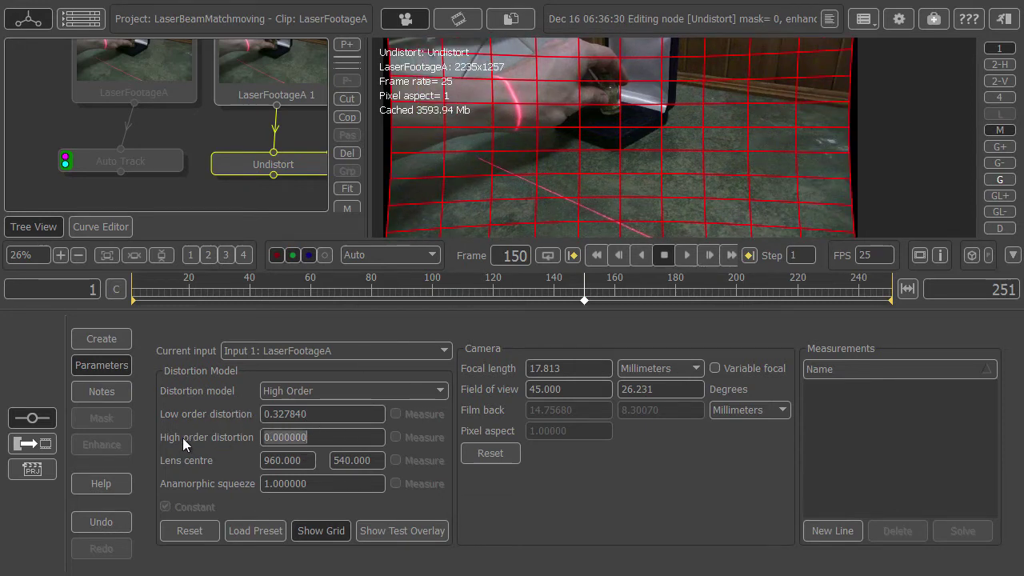
{"action": "type", "text": "-0.06"}
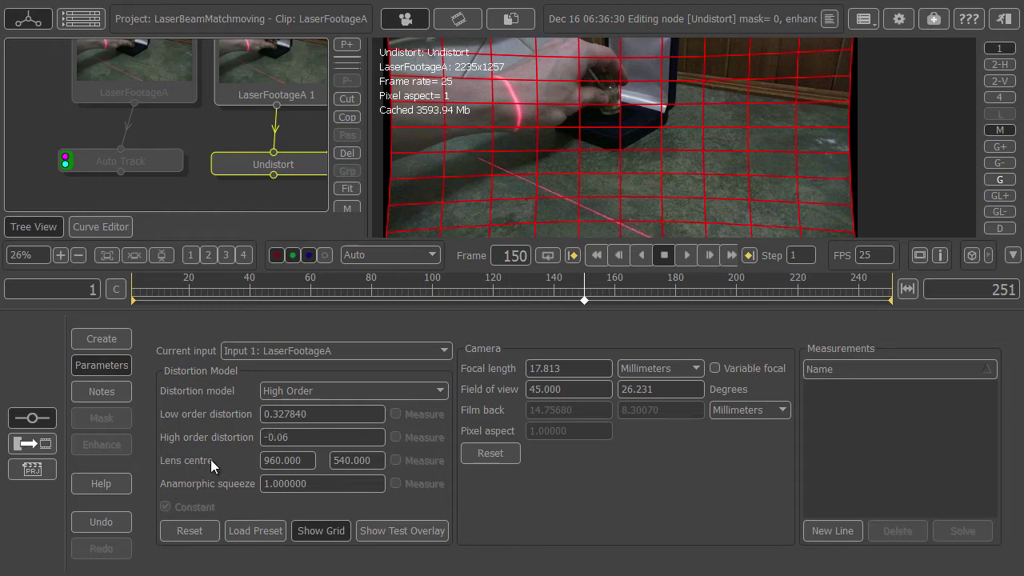
{"action": "key", "text": "Return"}
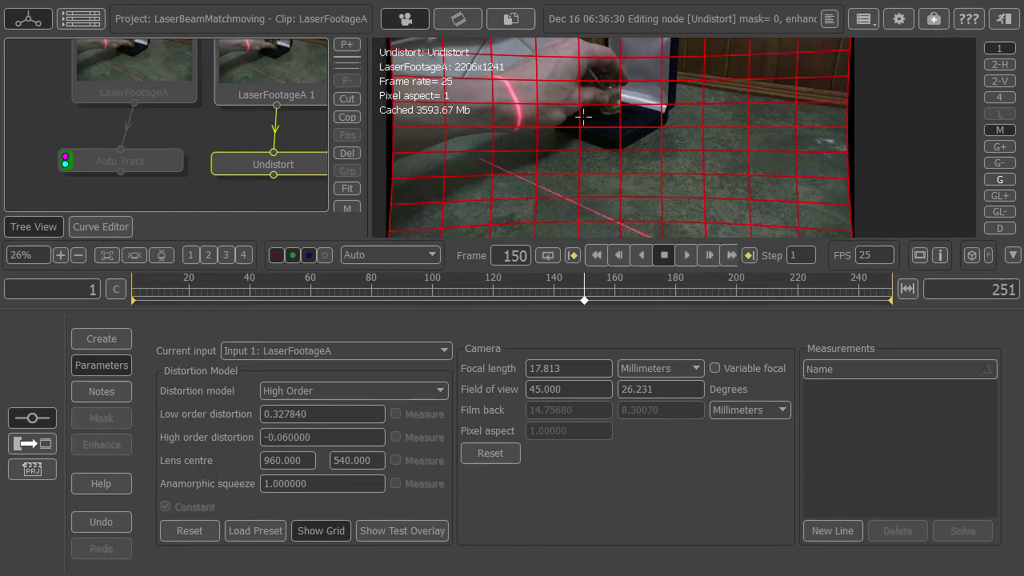
{"action": "scroll", "coordinate": [583, 117], "scroll_direction": "down", "scroll_amount": 2}
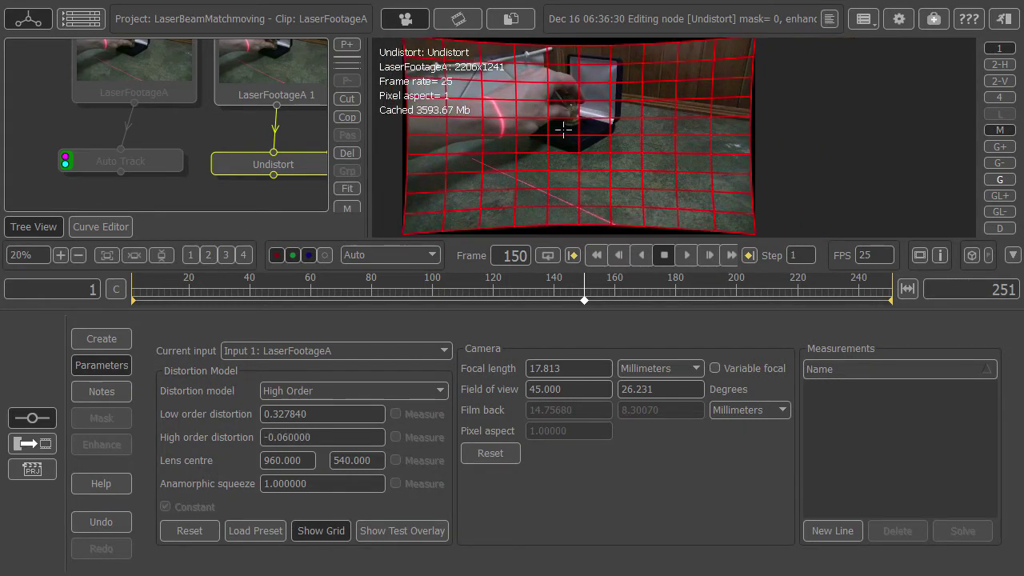
Step: Add an Export node after Undistort, enable LaserFootageA for clip export and review its Default format settings
{"action": "right_click", "coordinate": [249, 163]}
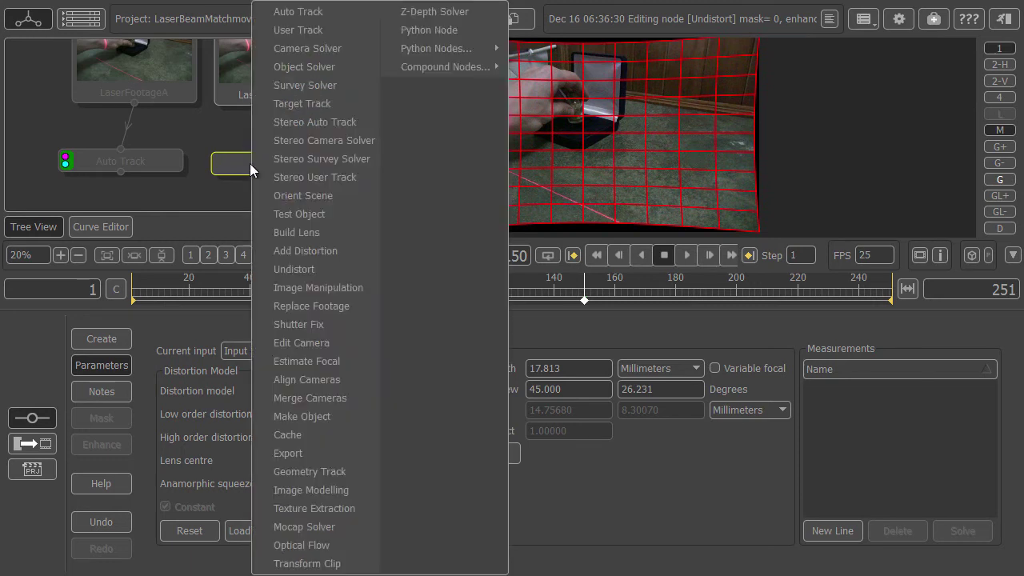
{"action": "left_click", "coordinate": [283, 452]}
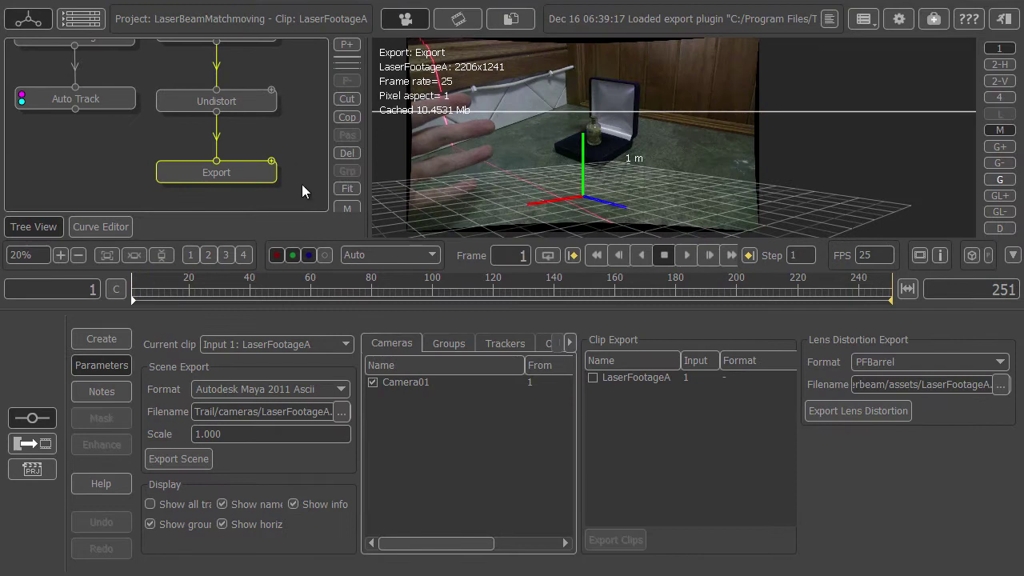
{"action": "left_click", "coordinate": [592, 377]}
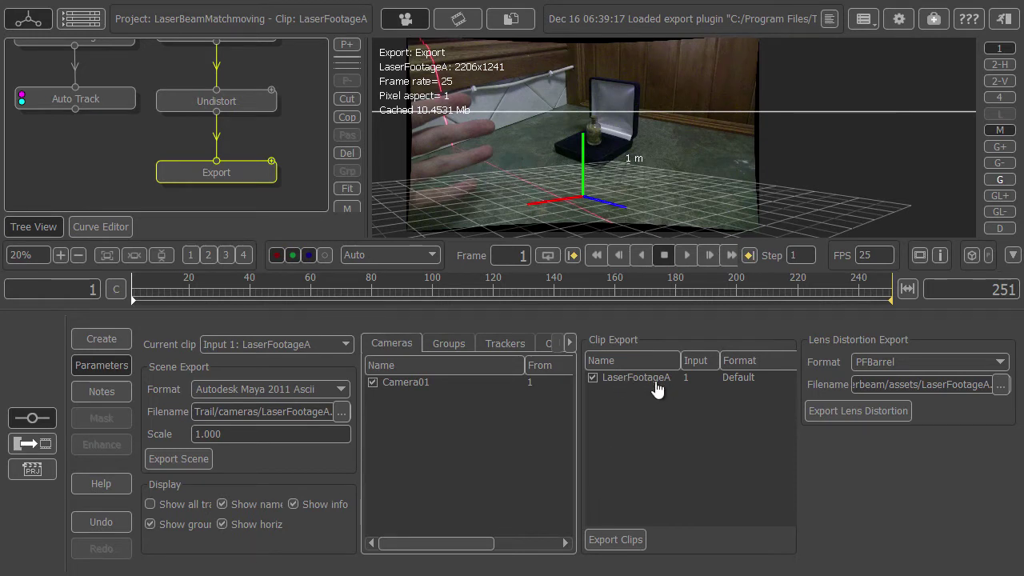
{"action": "double_click", "coordinate": [728, 377]}
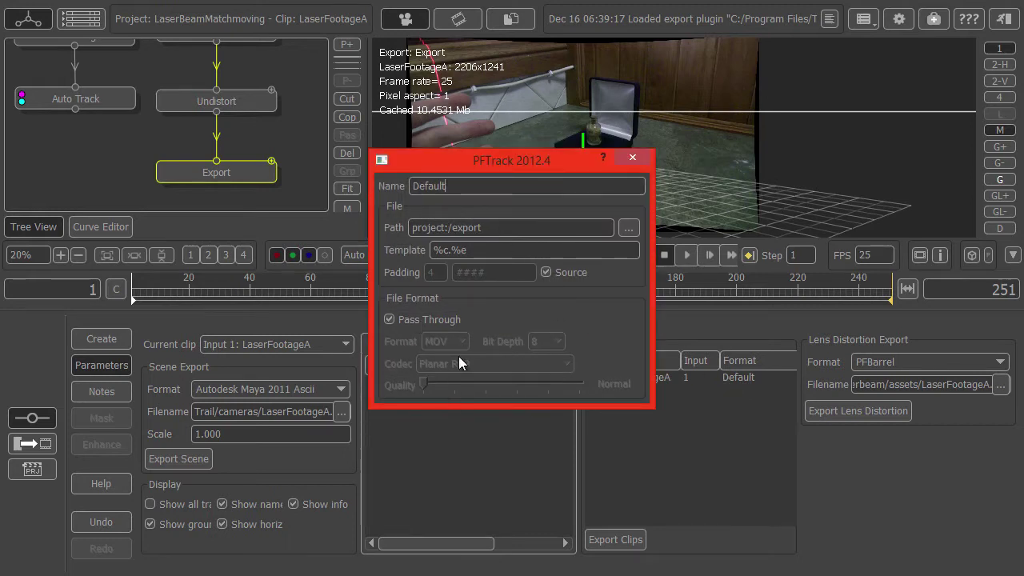
{"action": "left_click", "coordinate": [632, 158]}
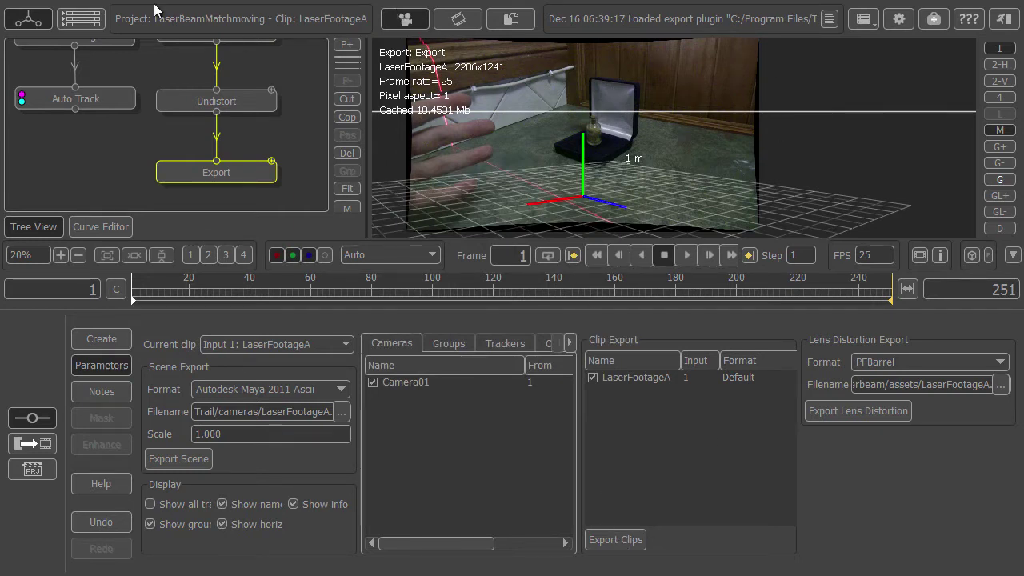
Step: In the Auto Track node, delete the false trackers along the jewelry box's outer edge beside the countertop at frame 27
{"action": "double_click", "coordinate": [99, 99]}
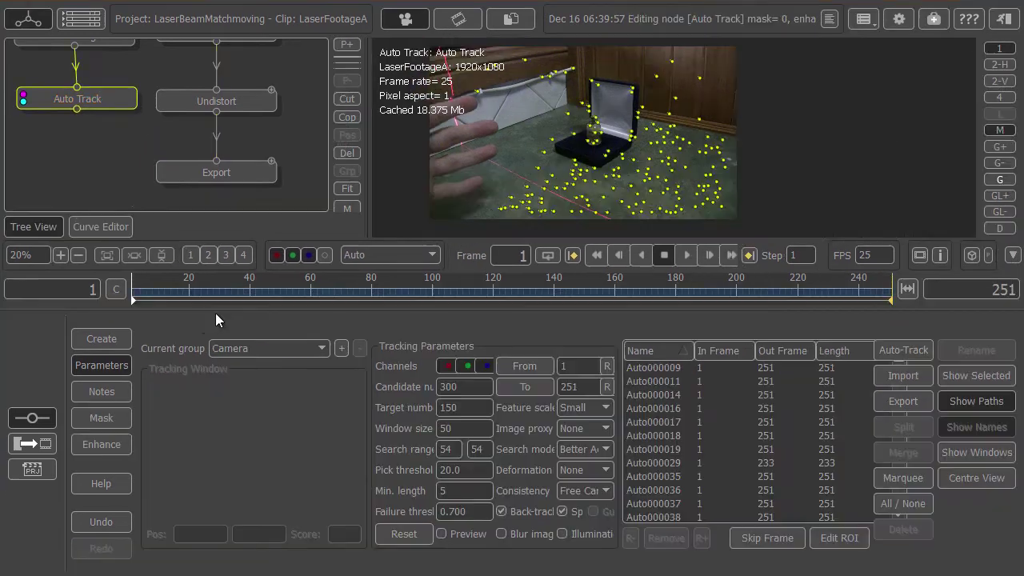
{"action": "left_click_drag", "start_coordinate": [141, 293], "coordinate": [209, 292]}
{"action": "scroll", "coordinate": [640, 214], "scroll_direction": "up", "scroll_amount": 5}
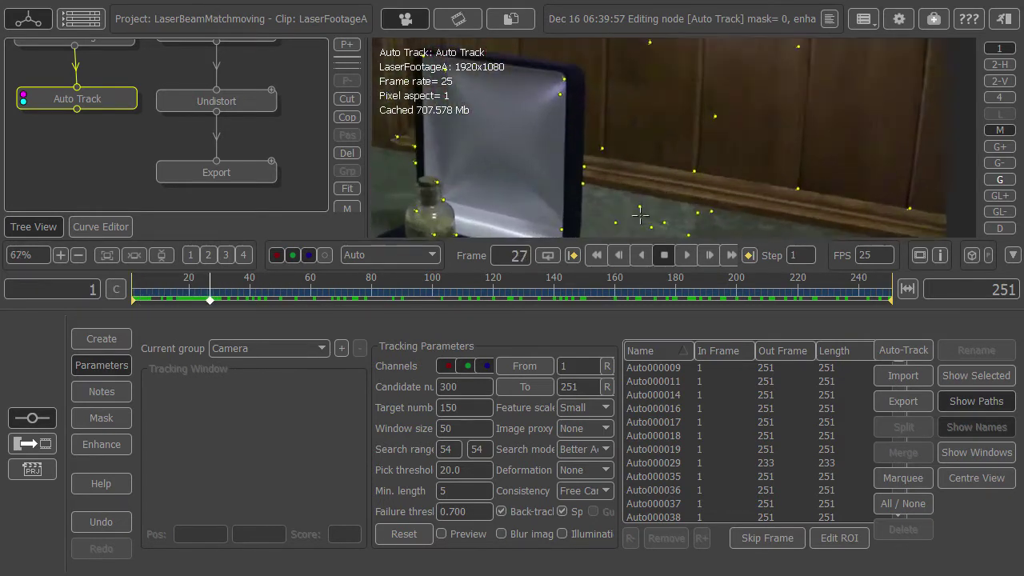
{"action": "scroll", "coordinate": [589, 176], "scroll_direction": "up", "scroll_amount": 1}
{"action": "scroll", "coordinate": [595, 159], "scroll_direction": "down", "scroll_amount": 3}
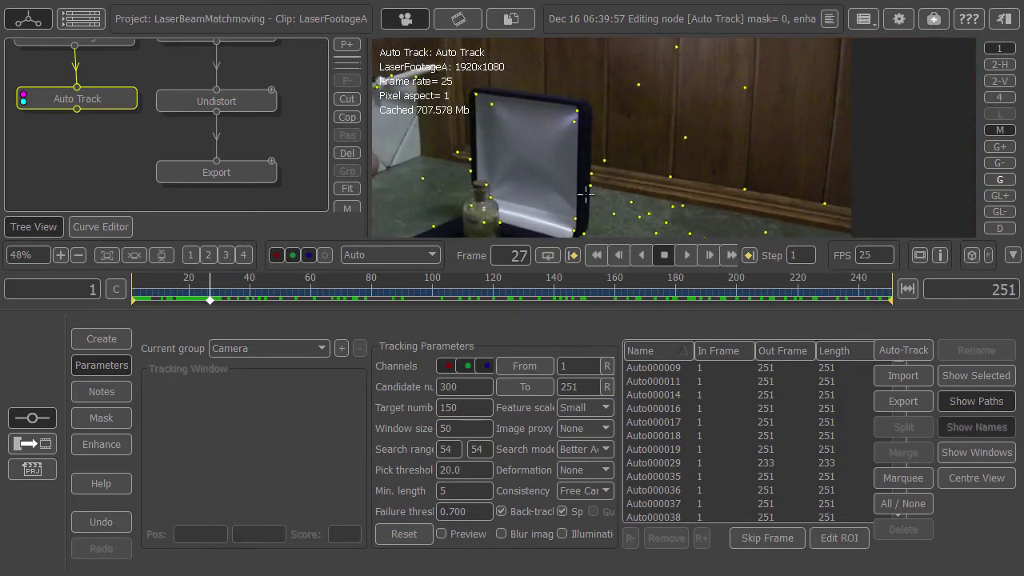
{"action": "middle_click_drag", "start_coordinate": [586, 195], "coordinate": [520, 167]}
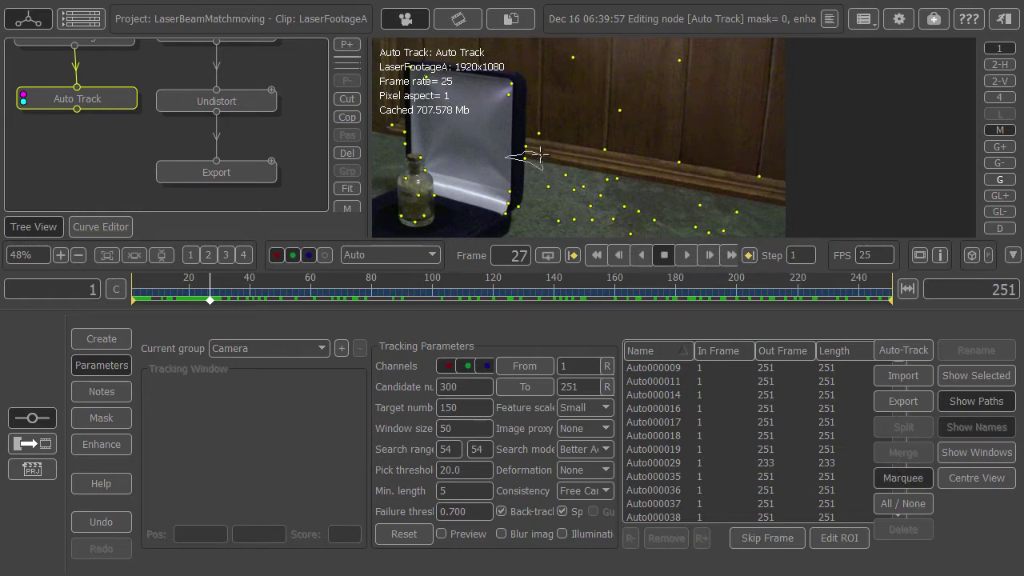
{"action": "left_click", "coordinate": [527, 157]}
{"action": "key", "text": "Delete"}
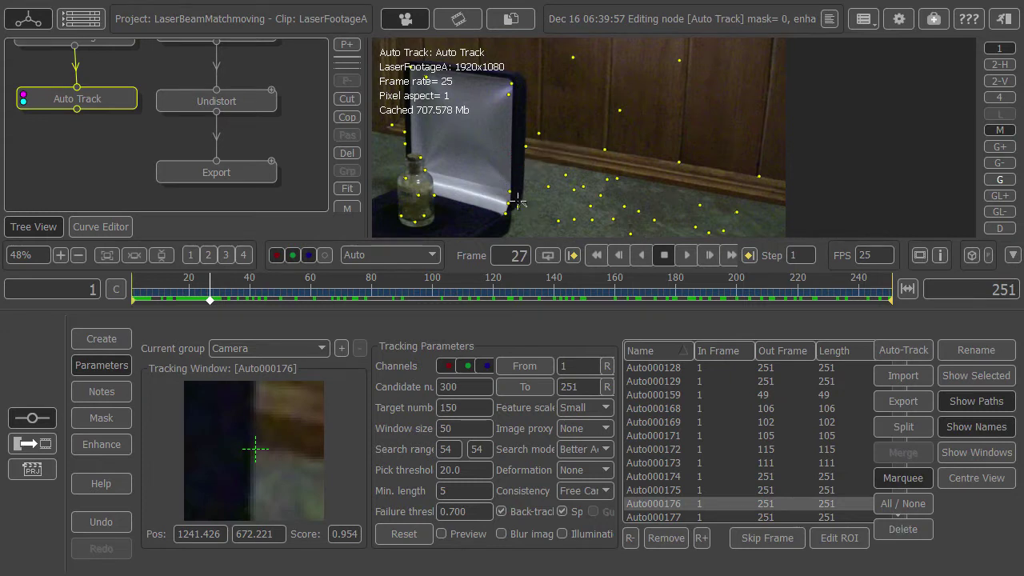
{"action": "left_click", "coordinate": [518, 208]}
{"action": "key", "text": "Delete"}
{"action": "scroll", "coordinate": [507, 137], "scroll_direction": "up", "scroll_amount": 1}
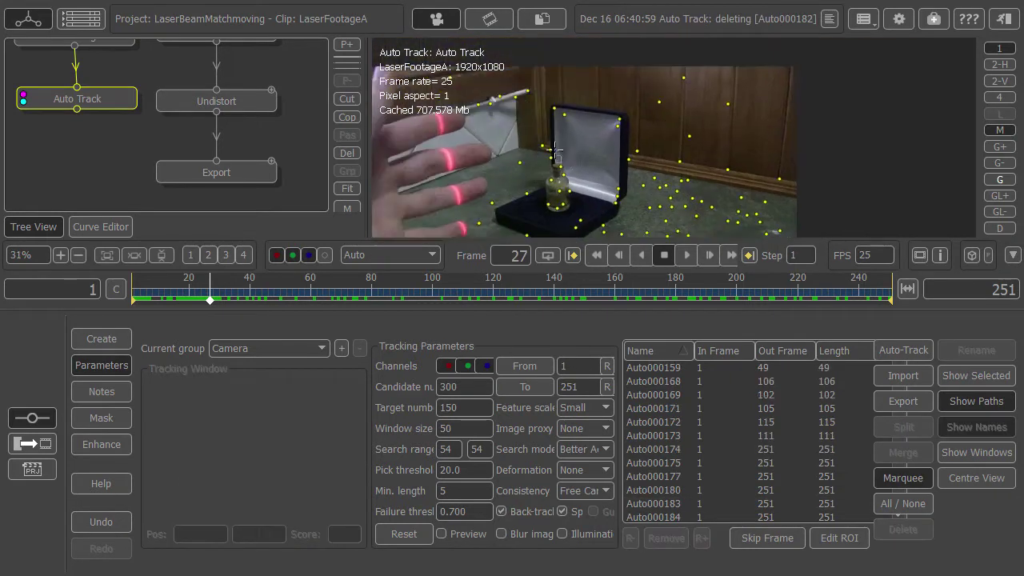
Step: Check the Auto Track points through to frame 251 and delete the remaining false trackers around the jewelry box
{"action": "left_click_drag", "start_coordinate": [209, 298], "coordinate": [119, 294]}
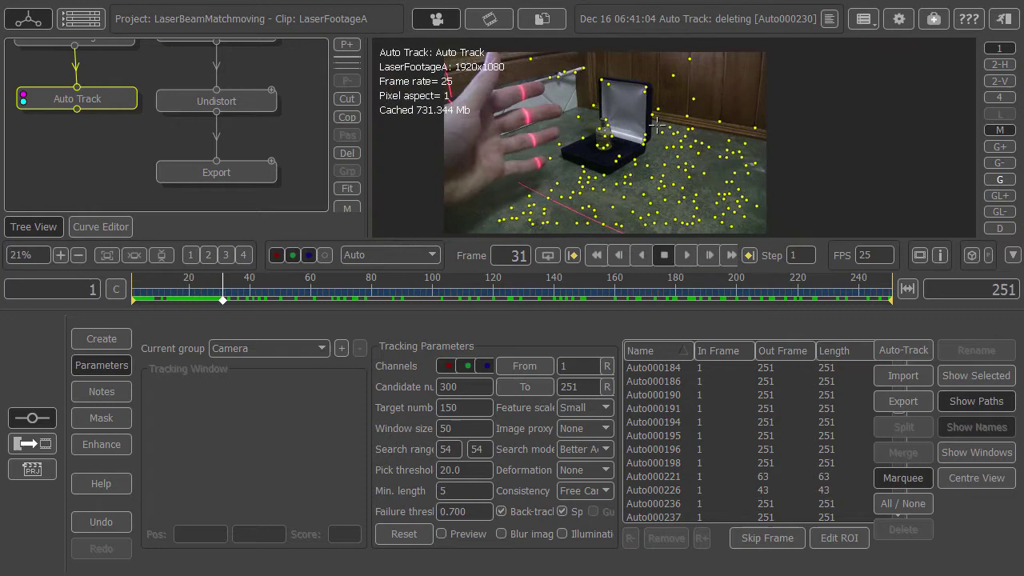
{"action": "left_click_drag", "start_coordinate": [221, 295], "coordinate": [908, 304]}
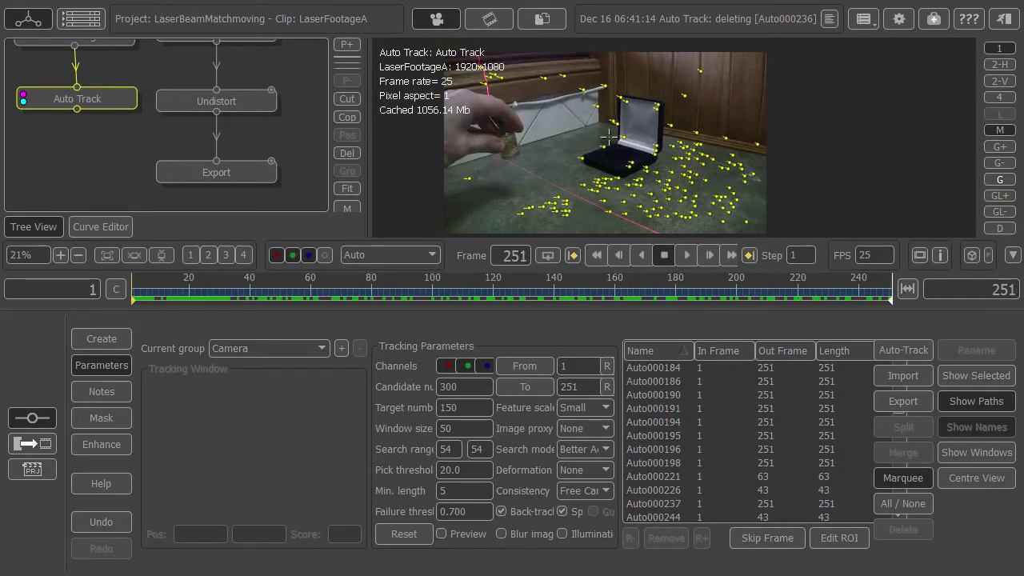
Step: Duplicate the Undistort node and link the copy beneath the Auto Track node
{"action": "left_click", "coordinate": [188, 106]}
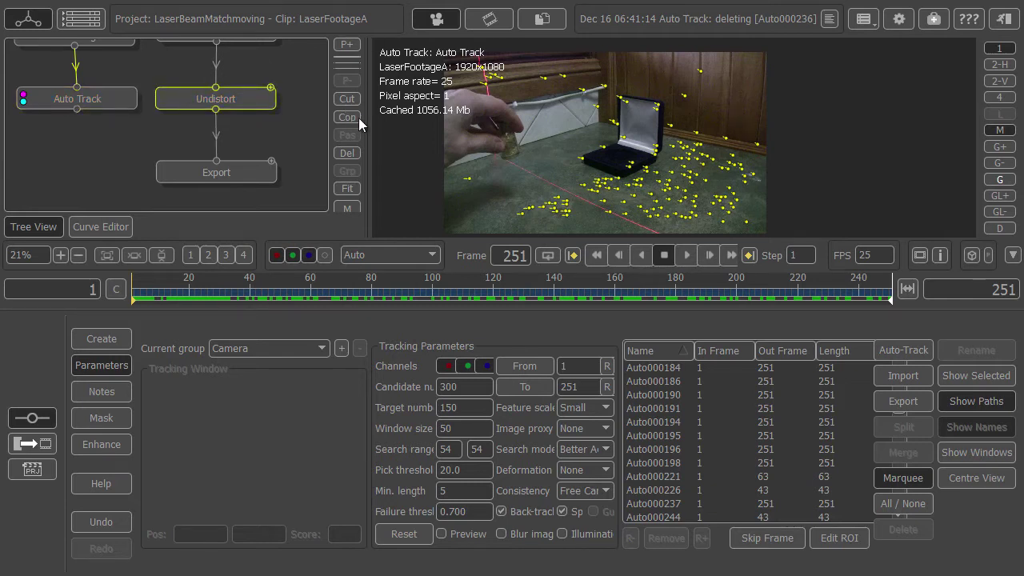
{"action": "left_click", "coordinate": [353, 138]}
{"action": "left_click_drag", "start_coordinate": [120, 125], "coordinate": [67, 173]}
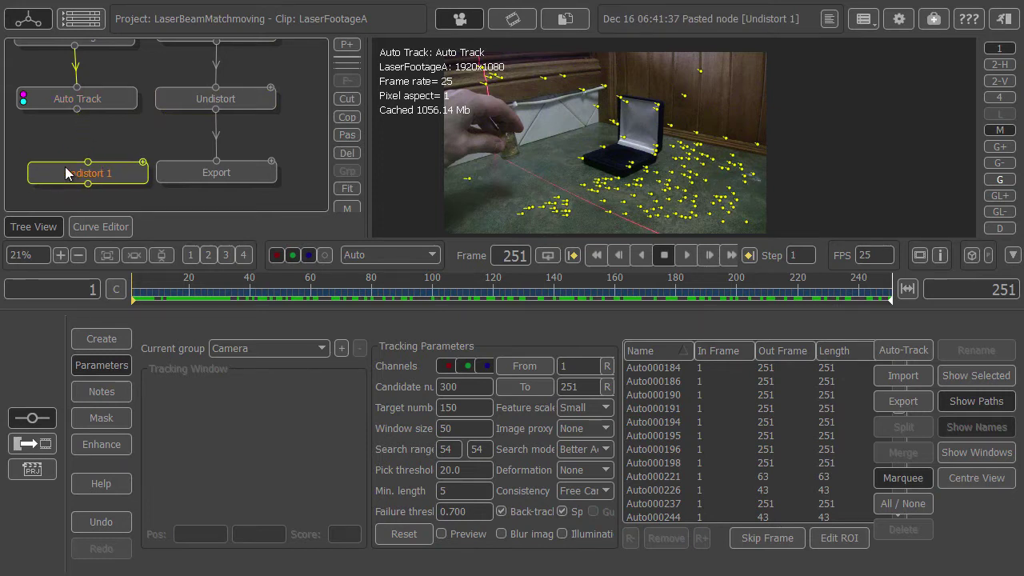
{"action": "mouse_move", "coordinate": [81, 114]}
{"action": "left_mouse_down"}
{"action": "mouse_move", "coordinate": [88, 128]}
{"action": "mouse_move", "coordinate": [81, 119]}
{"action": "left_mouse_up"}
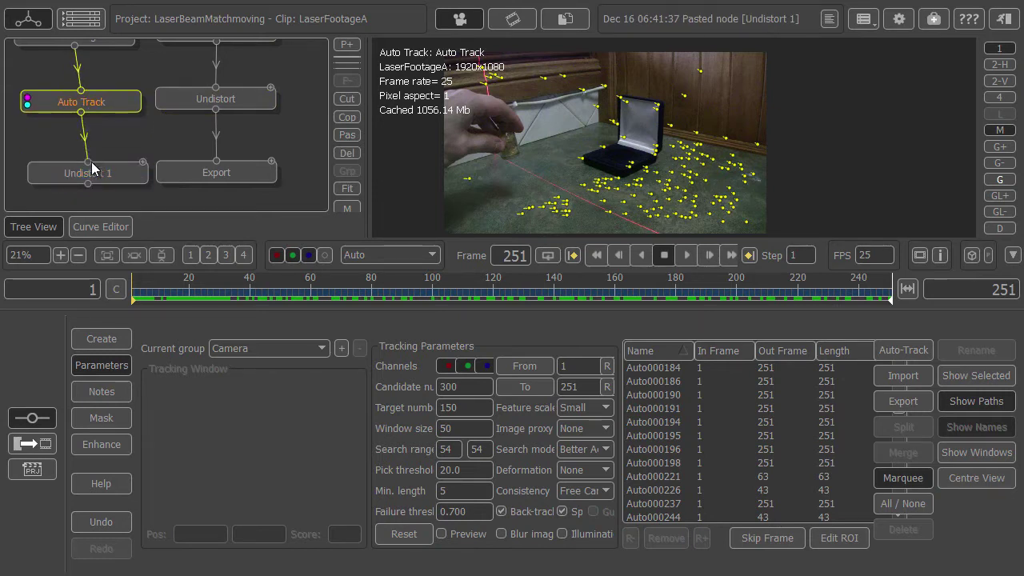
{"action": "left_click_drag", "start_coordinate": [91, 163], "coordinate": [53, 174]}
{"action": "left_click_drag", "start_coordinate": [53, 174], "coordinate": [54, 171]}
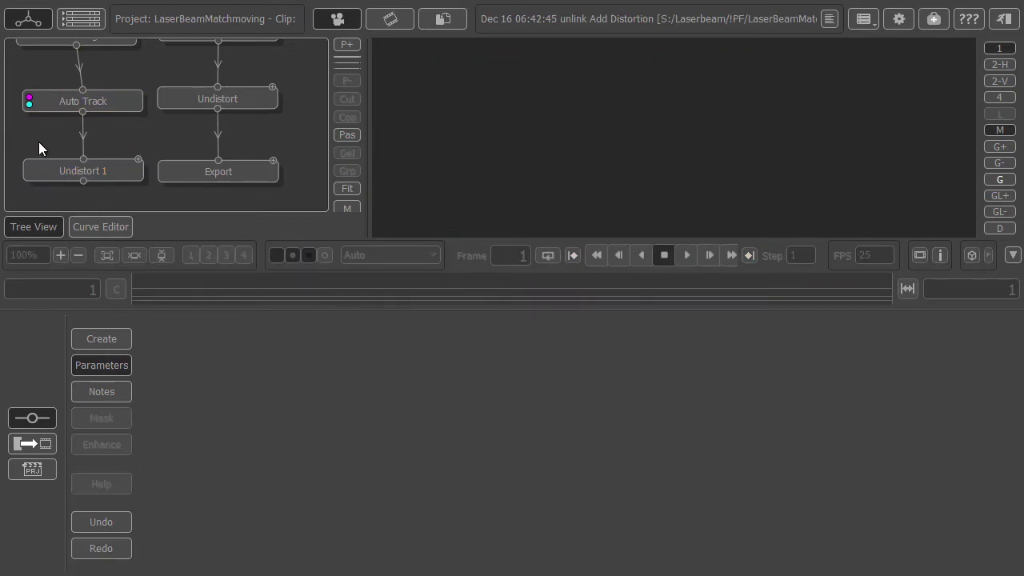
Step: Add a Camera Solver node below Undistort 1 and link Undistort 1 to it
{"action": "right_click", "coordinate": [58, 170]}
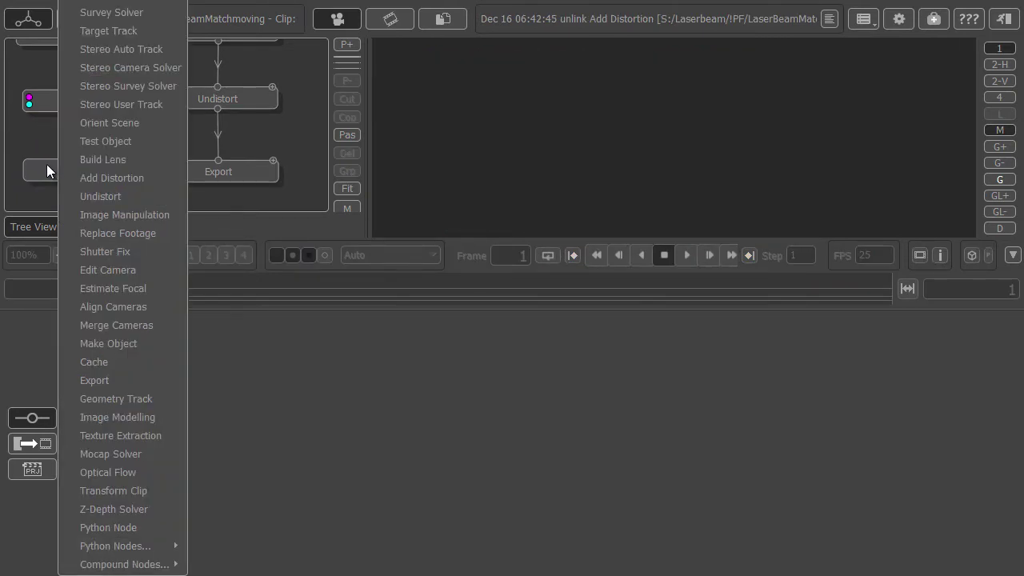
{"action": "left_click", "coordinate": [37, 136]}
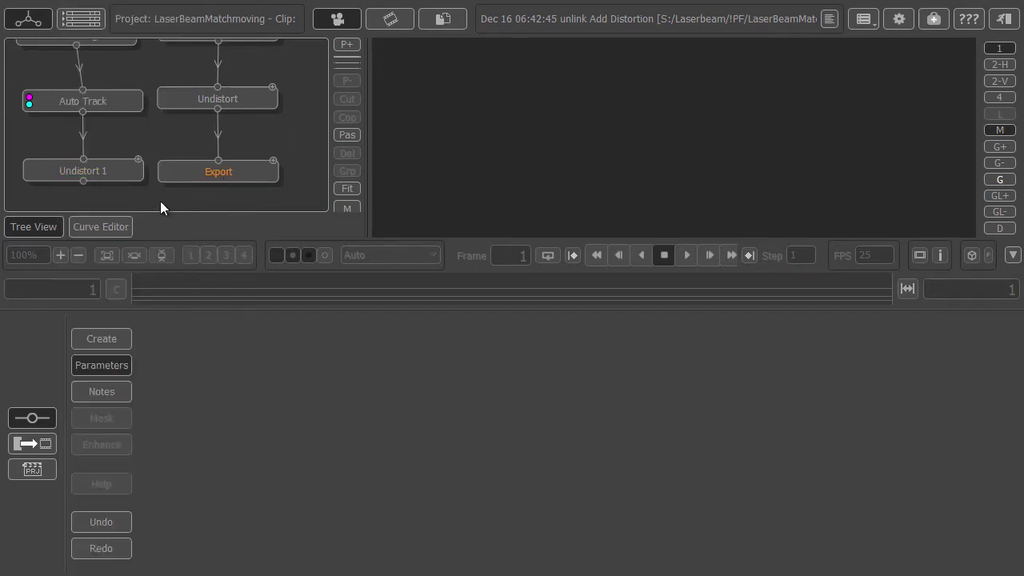
{"action": "left_click", "coordinate": [114, 339]}
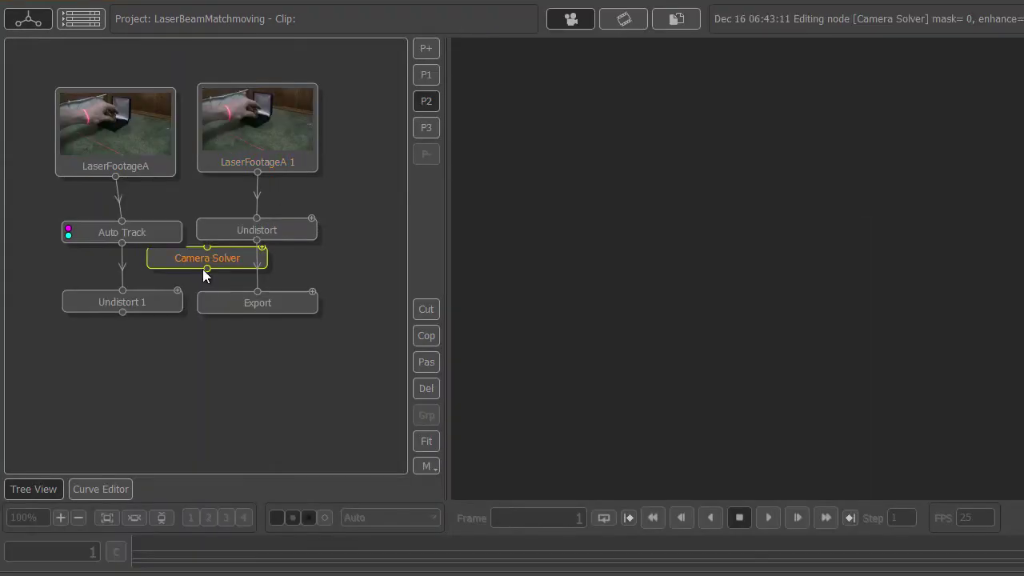
{"action": "left_click_drag", "start_coordinate": [185, 260], "coordinate": [100, 369]}
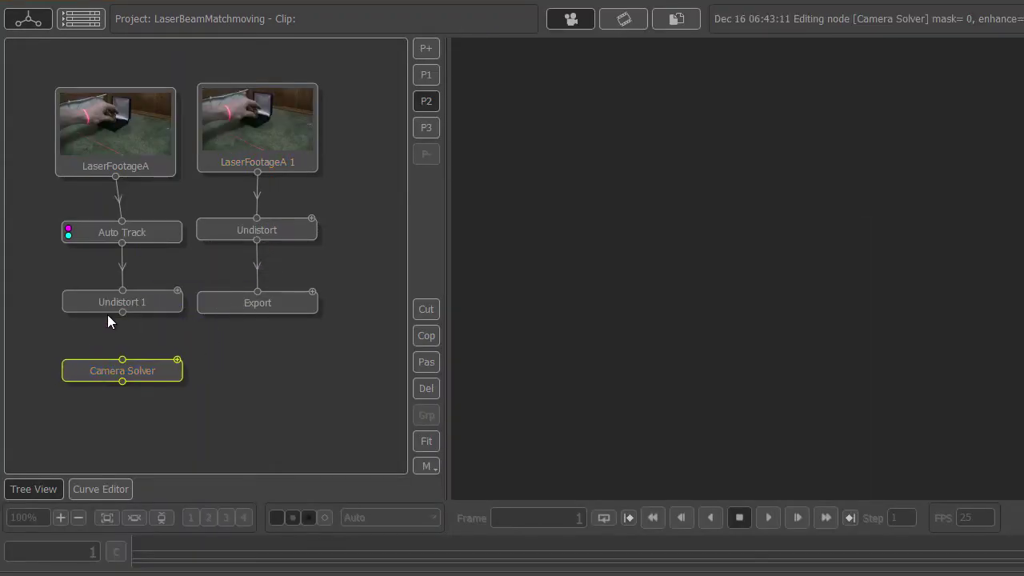
{"action": "left_click_drag", "start_coordinate": [123, 312], "coordinate": [123, 366]}
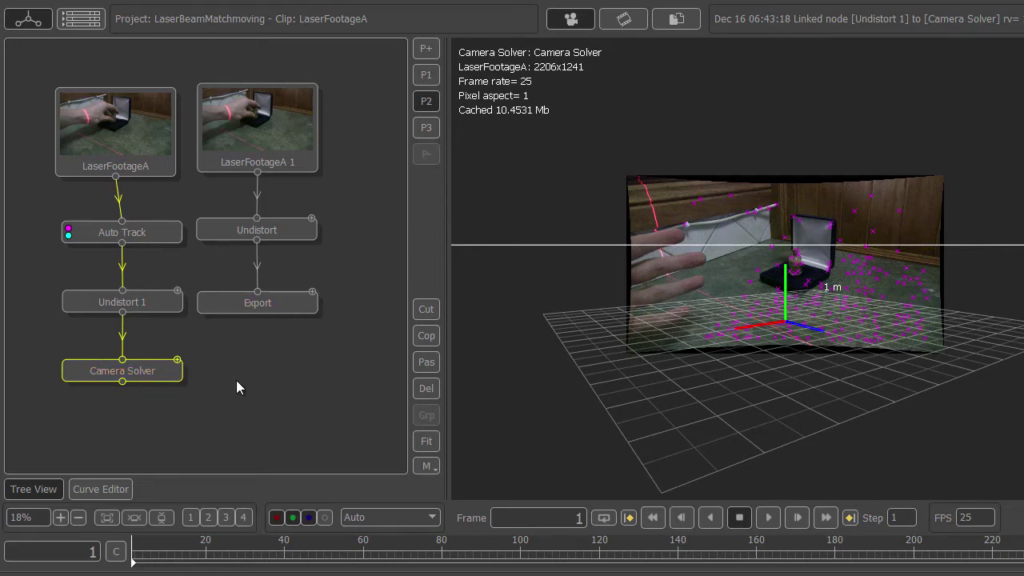
Step: Run Solve All in the Camera Solver node and review the solved trackers from frame 1 to frame 153
{"action": "double_click", "coordinate": [132, 373]}
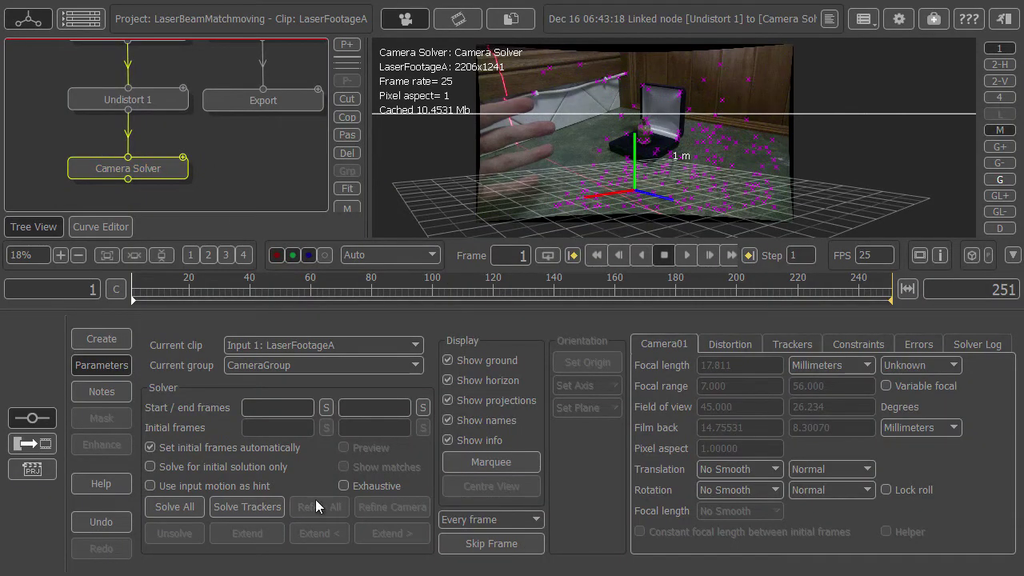
{"action": "left_click", "coordinate": [178, 509]}
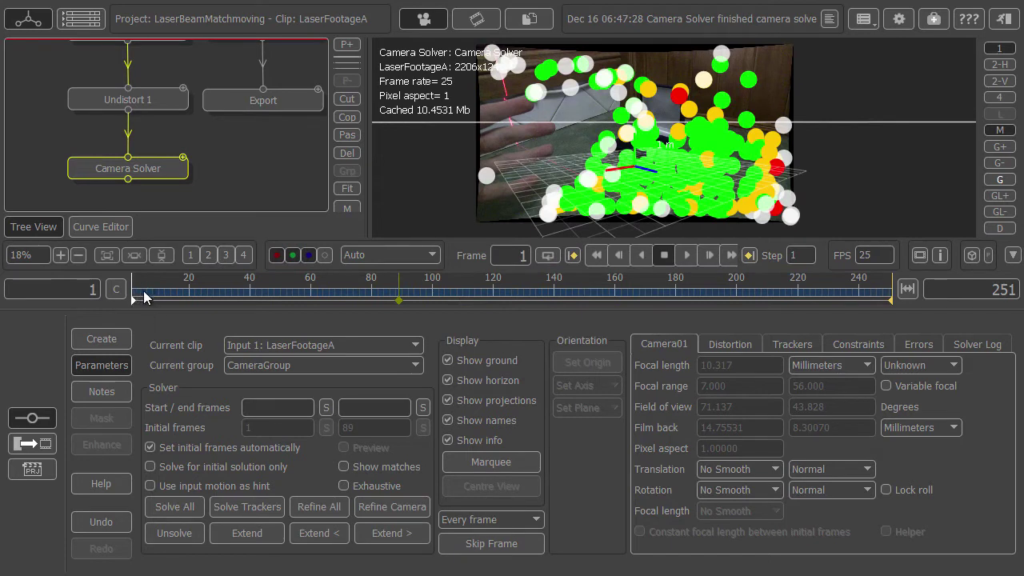
{"action": "left_click_drag", "start_coordinate": [177, 296], "coordinate": [594, 289]}
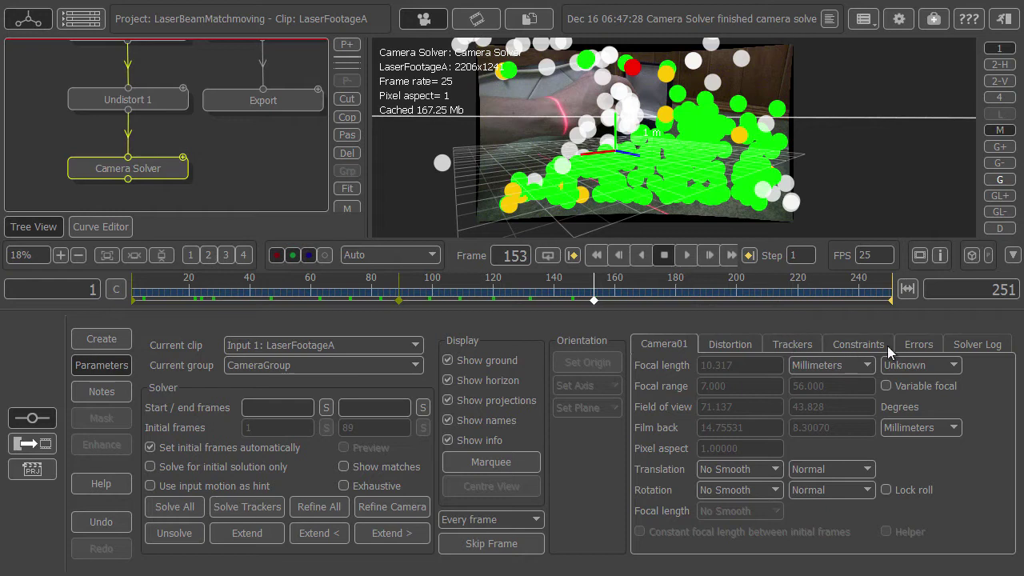
Step: In the Camera Solver's error graph, trim tracker errors above about 1.5 and refine the whole solve
{"action": "left_click", "coordinate": [928, 344]}
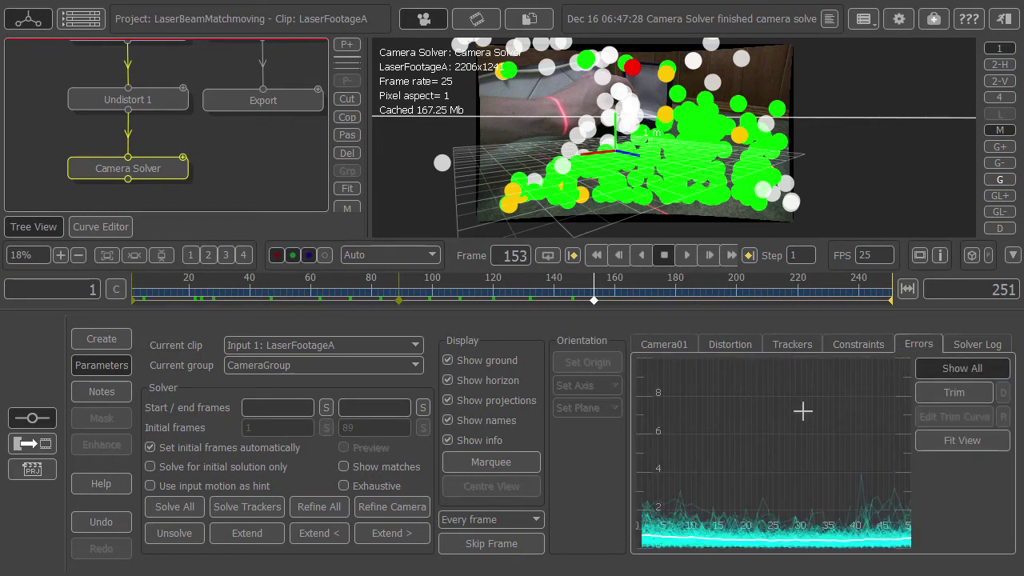
{"action": "left_click", "coordinate": [959, 441]}
{"action": "middle_click_drag", "start_coordinate": [807, 458], "coordinate": [809, 431]}
{"action": "right_click_drag", "start_coordinate": [810, 464], "coordinate": [793, 407]}
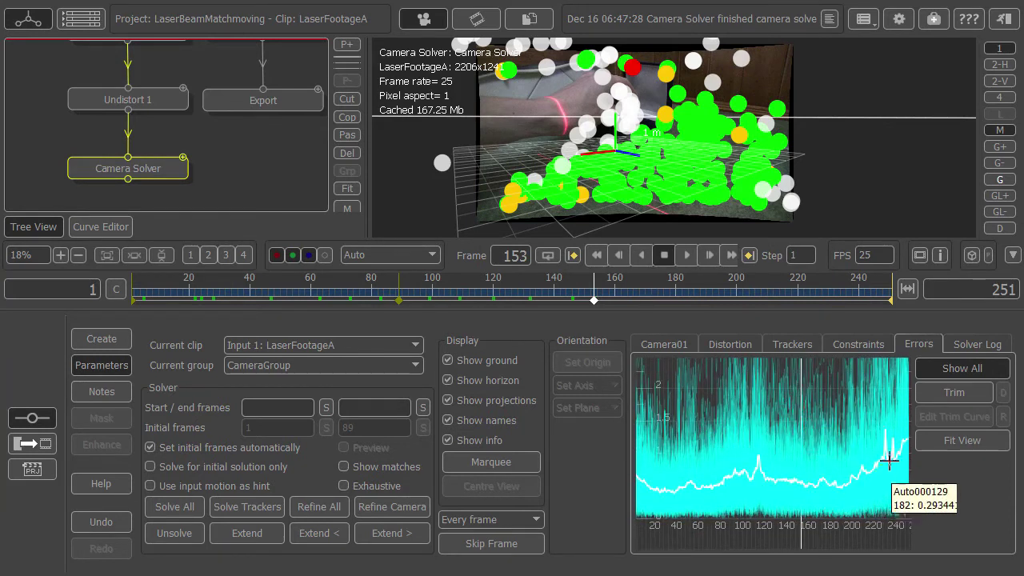
{"action": "left_click", "coordinate": [954, 392]}
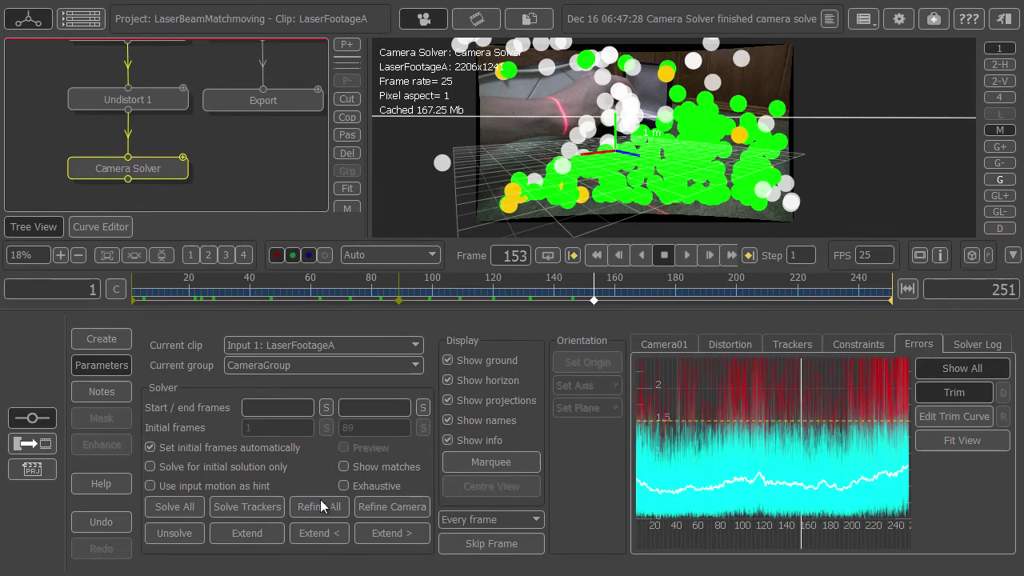
{"action": "left_click", "coordinate": [320, 506]}
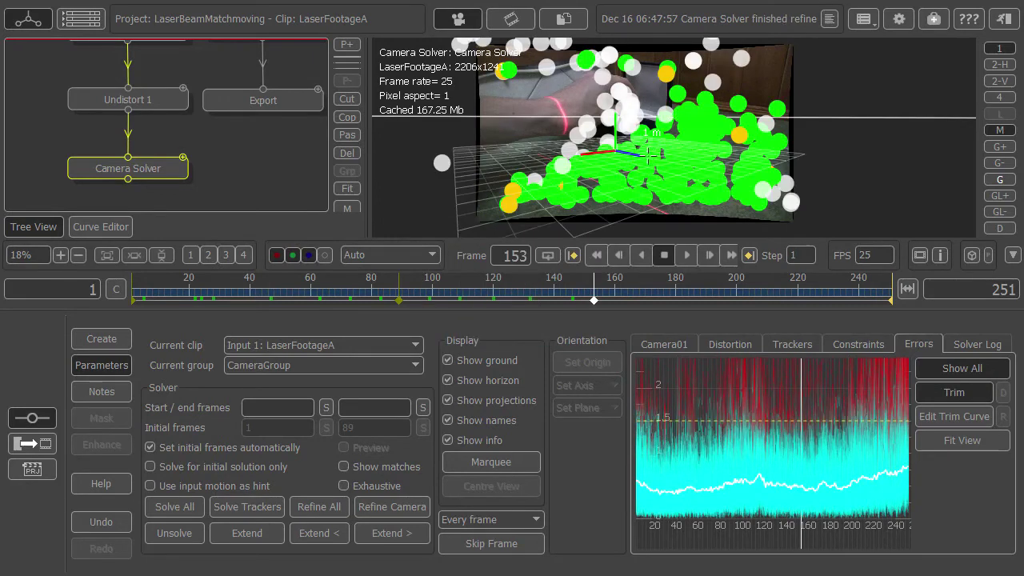
Step: At frame 1, set the scene origin on a green tracker on the countertop in front of the jewelry box
{"action": "scroll", "coordinate": [632, 145], "scroll_direction": "up", "scroll_amount": 2}
{"action": "scroll", "coordinate": [632, 145], "scroll_direction": "up", "scroll_amount": 4}
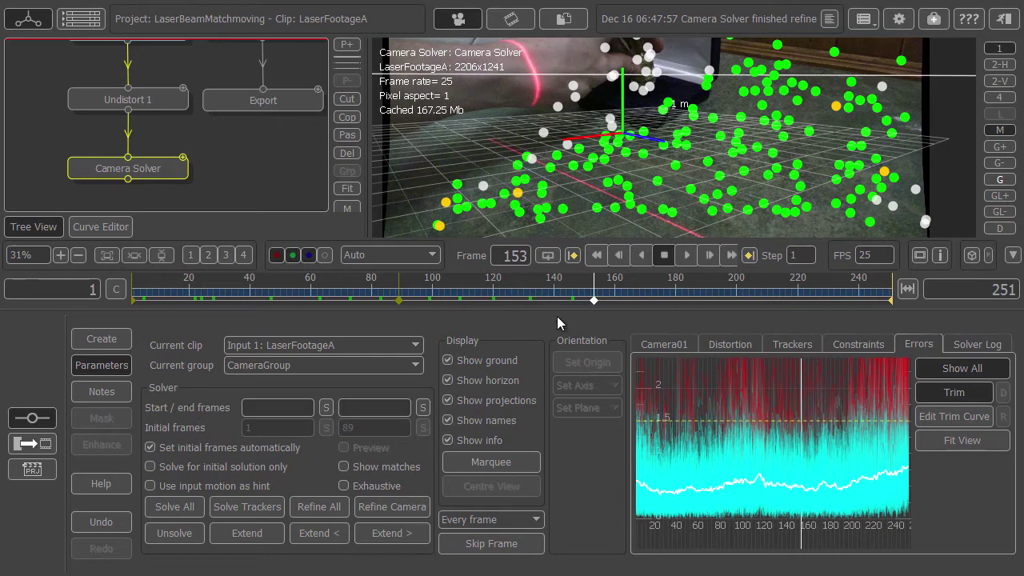
{"action": "left_click_drag", "start_coordinate": [516, 291], "coordinate": [97, 309]}
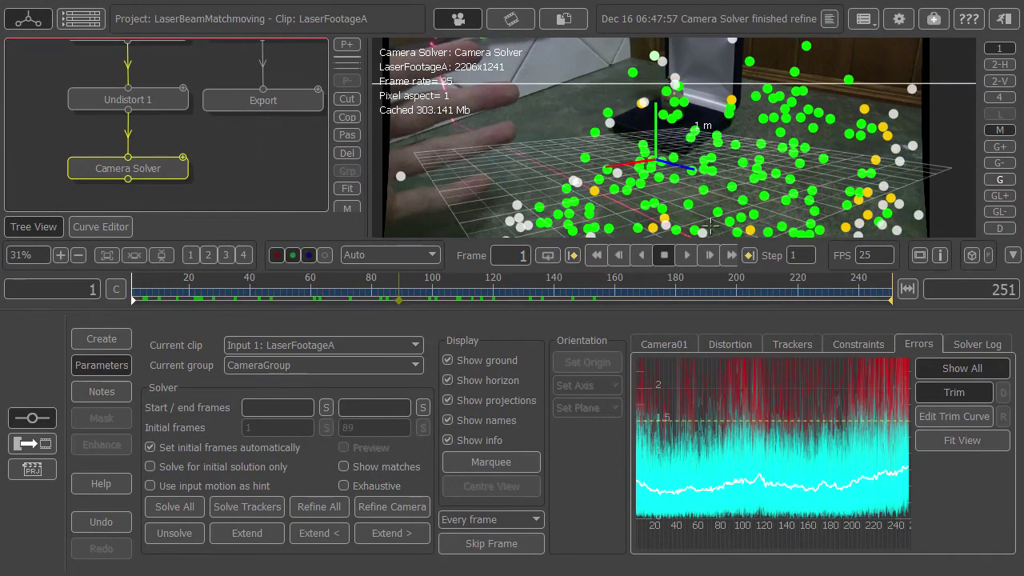
{"action": "left_click", "coordinate": [710, 170]}
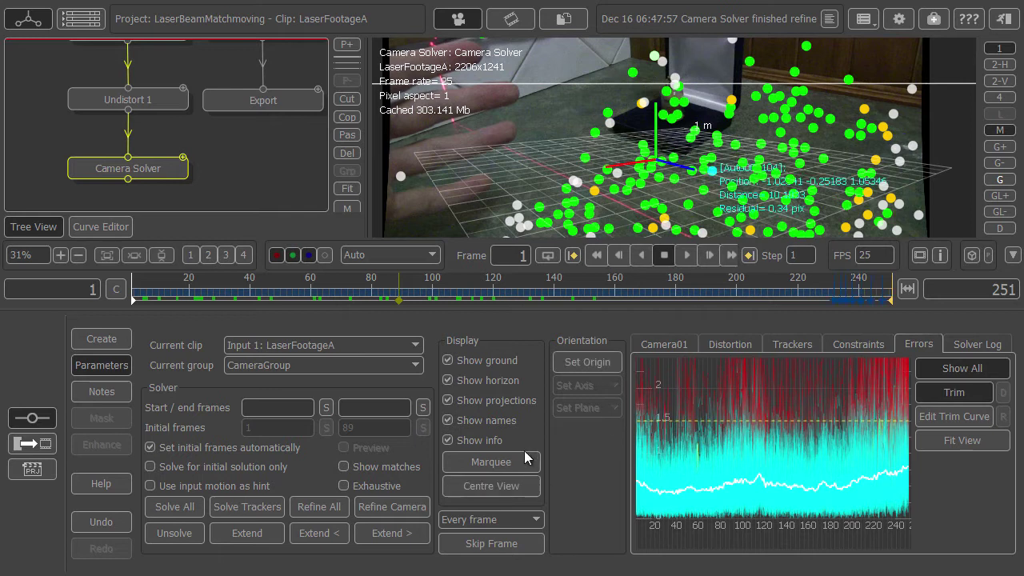
{"action": "left_click", "coordinate": [588, 362]}
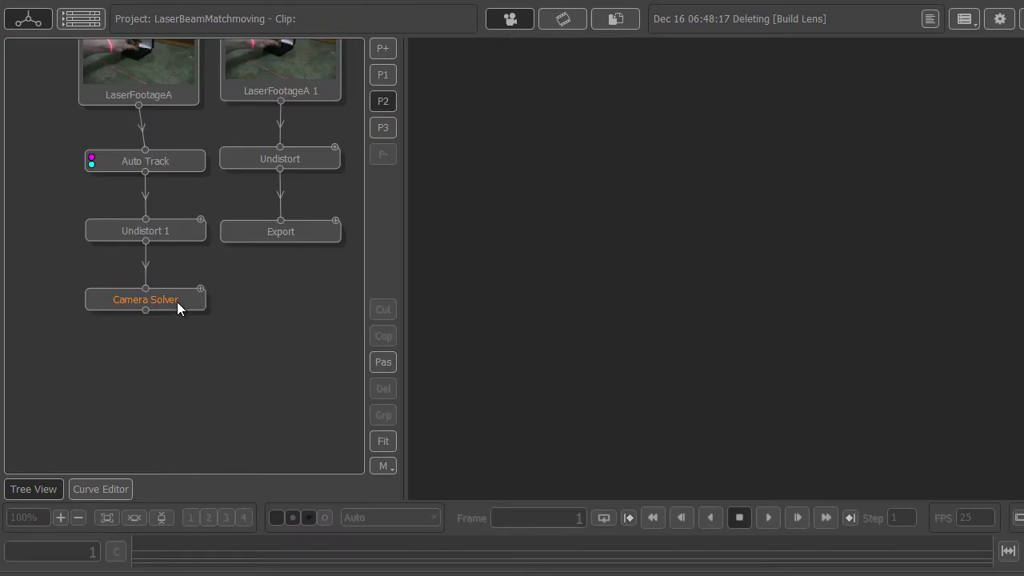
Step: Add an Orient Scene node below Camera Solver and link Camera Solver to it
{"action": "right_click", "coordinate": [176, 302]}
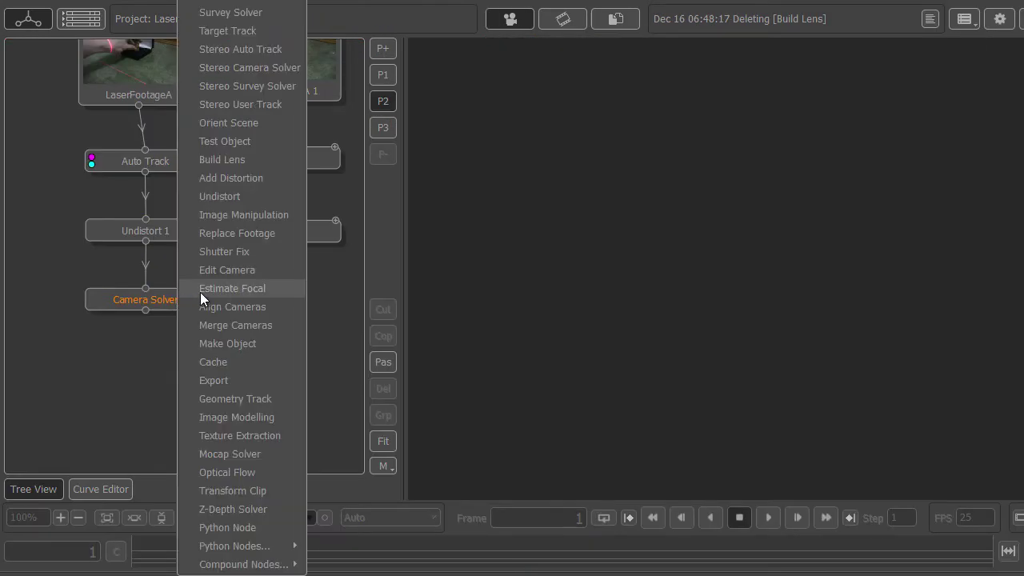
{"action": "left_click", "coordinate": [227, 124]}
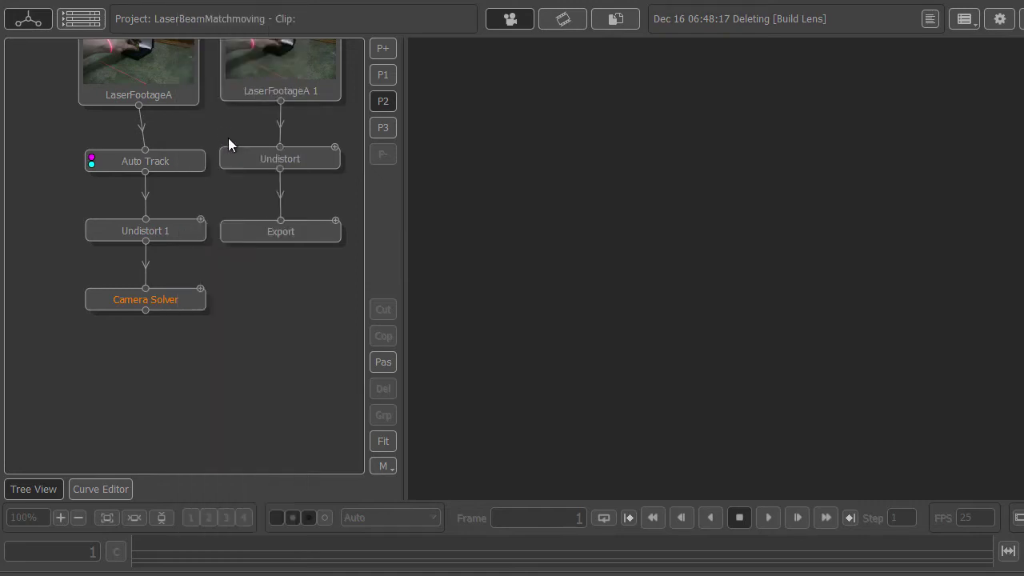
{"action": "left_click", "coordinate": [122, 386]}
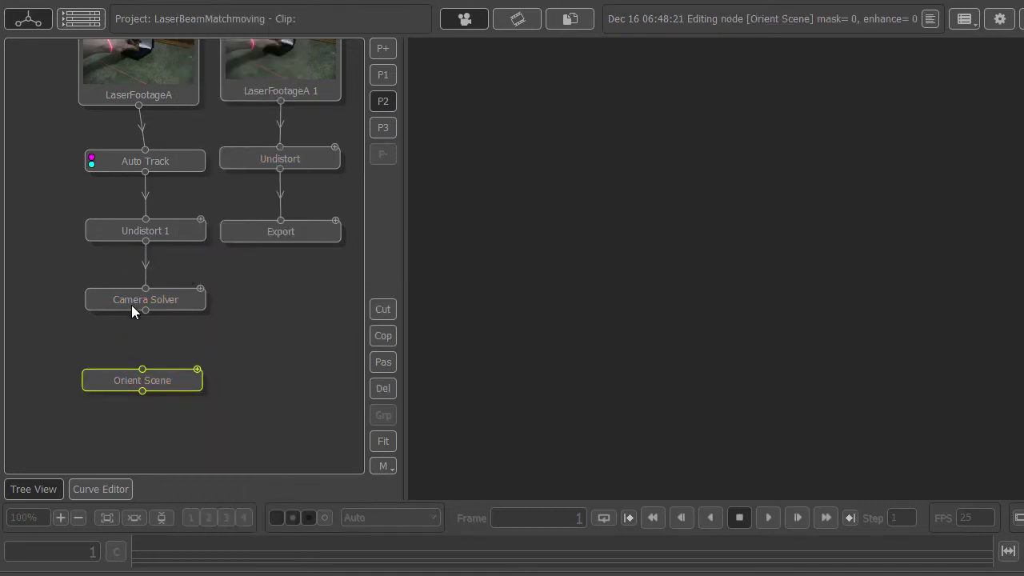
{"action": "left_click_drag", "start_coordinate": [142, 370], "coordinate": [142, 370]}
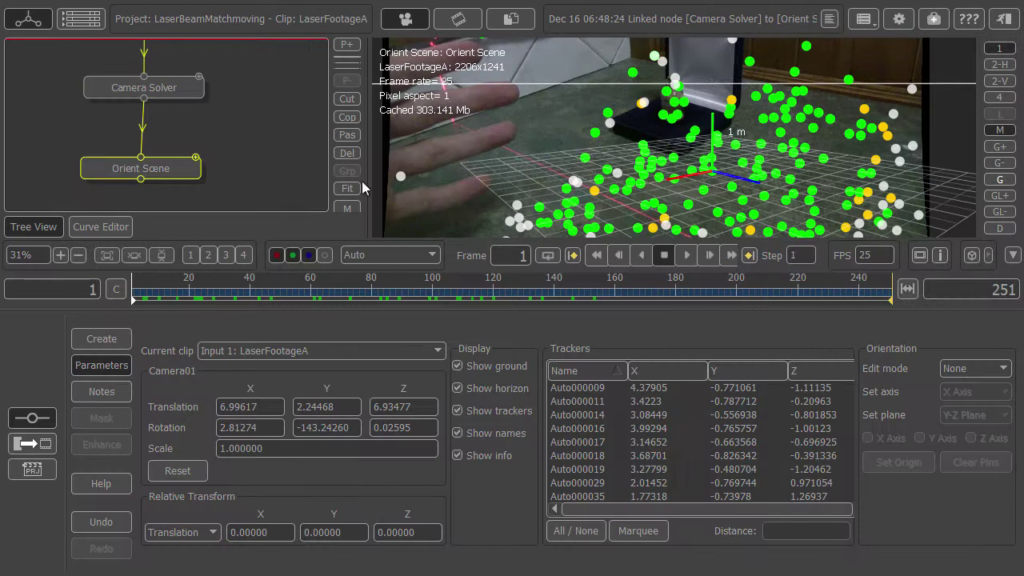
Step: Examine the solved point cloud and camera path in a side-by-side perspective view, then restore the single view
{"action": "left_click", "coordinate": [999, 65]}
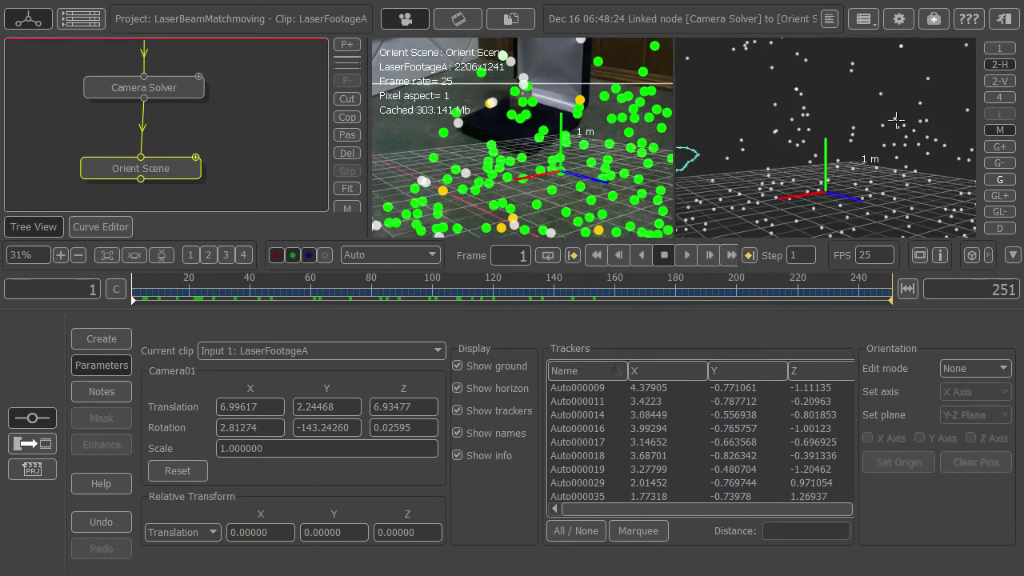
{"action": "right_click_drag", "start_coordinate": [895, 120], "coordinate": [844, 115]}
{"action": "left_click_drag", "start_coordinate": [866, 195], "coordinate": [722, 113]}
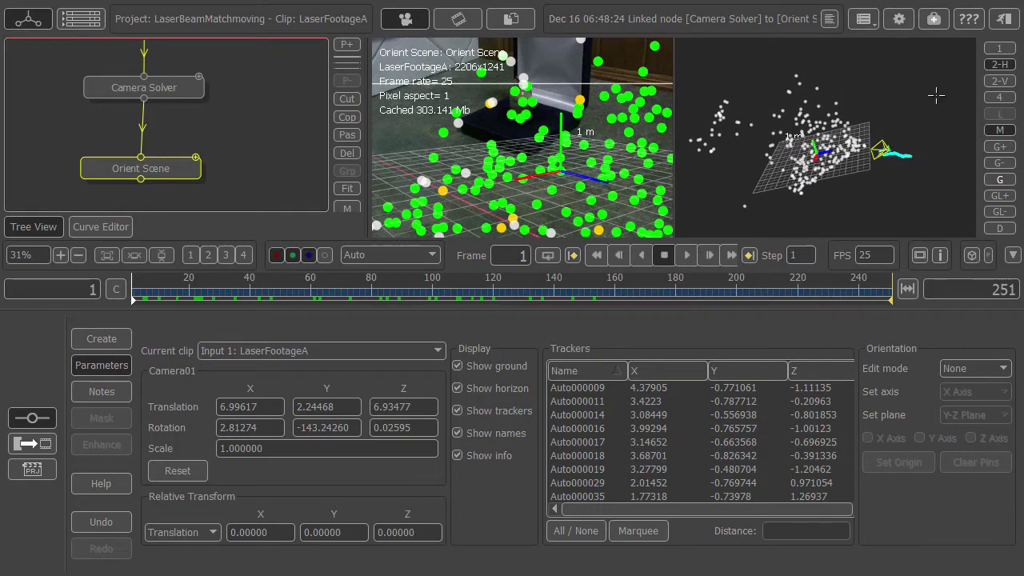
{"action": "left_click", "coordinate": [1000, 50]}
Step: At frame 1, select the countertop trackers with a marquee and set their plane to X-Z
{"action": "scroll", "coordinate": [666, 118], "scroll_direction": "down", "scroll_amount": 2}
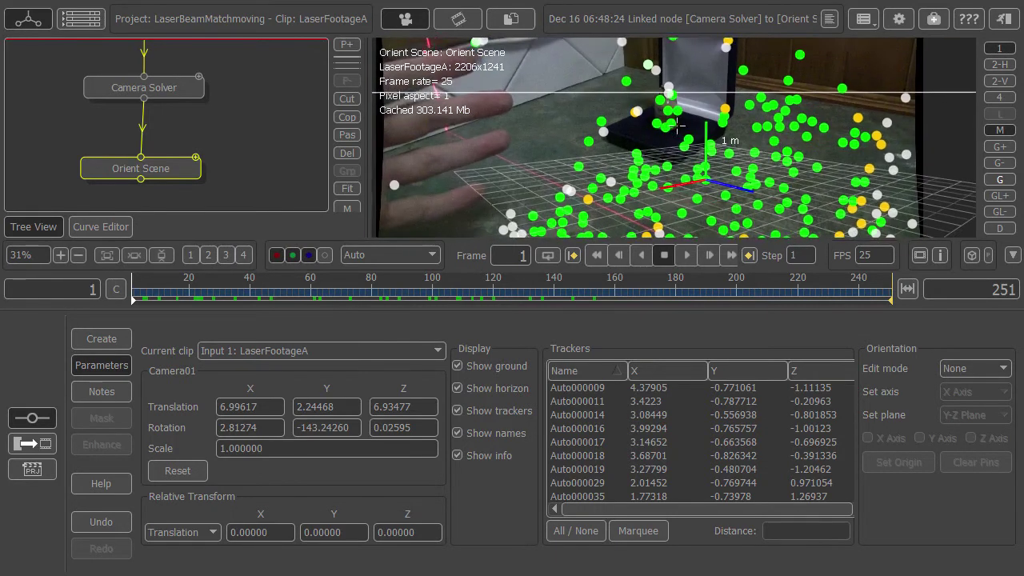
{"action": "scroll", "coordinate": [662, 132], "scroll_direction": "up", "scroll_amount": 1}
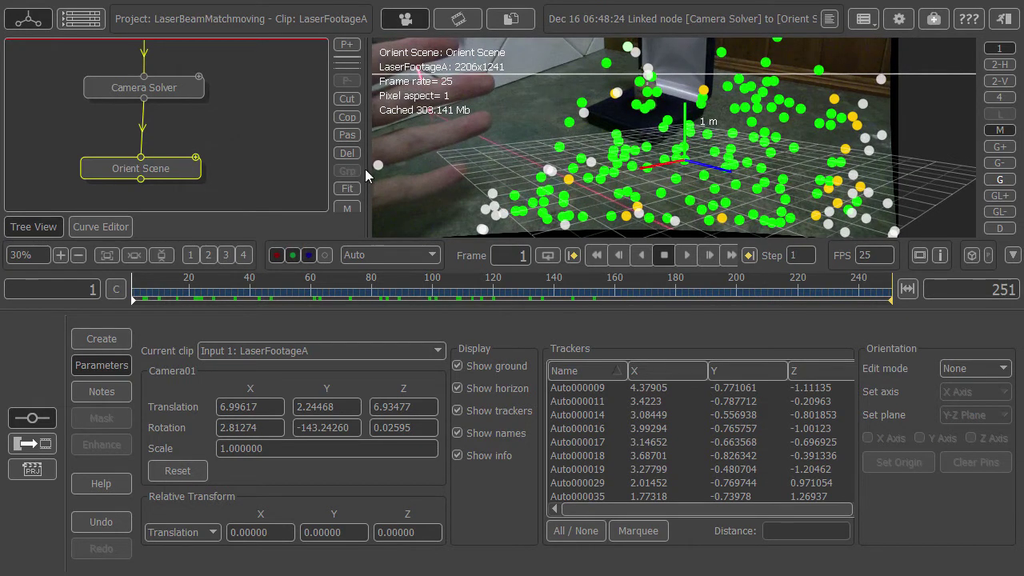
{"action": "left_click", "coordinate": [182, 294]}
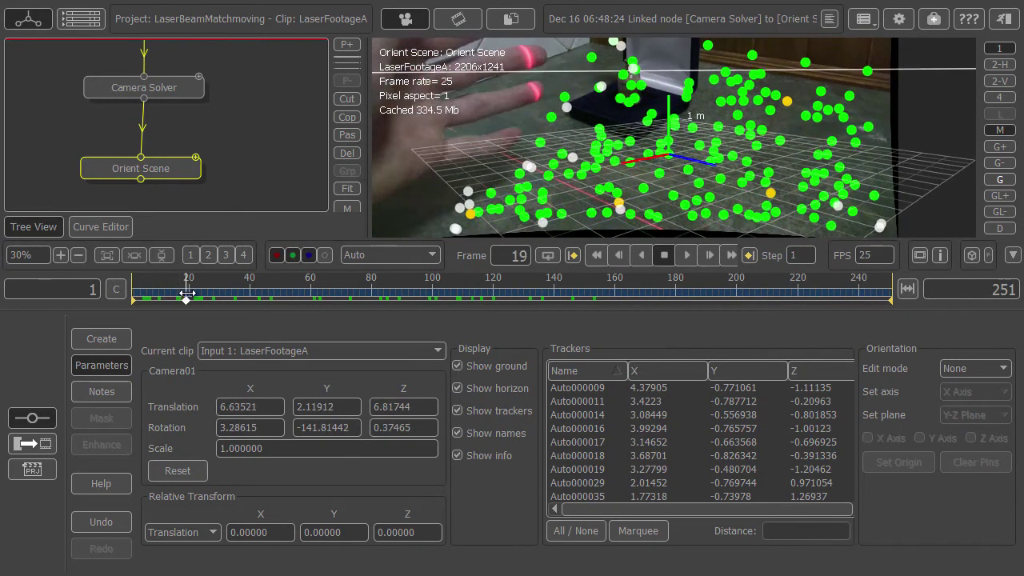
{"action": "left_click", "coordinate": [132, 298]}
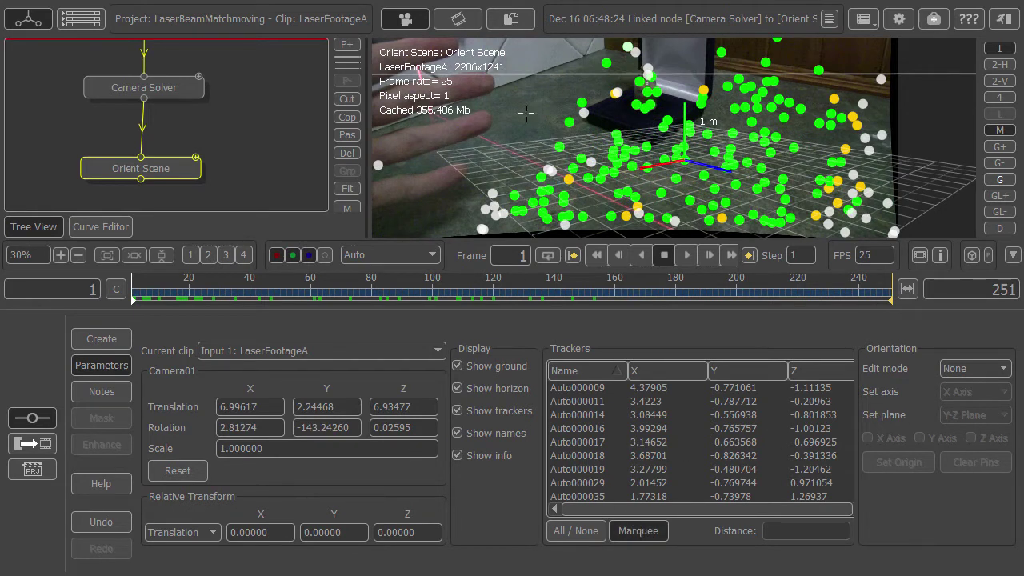
{"action": "scroll", "coordinate": [613, 125], "scroll_direction": "down", "scroll_amount": 5}
{"action": "right_click_drag", "start_coordinate": [640, 108], "coordinate": [572, 132]}
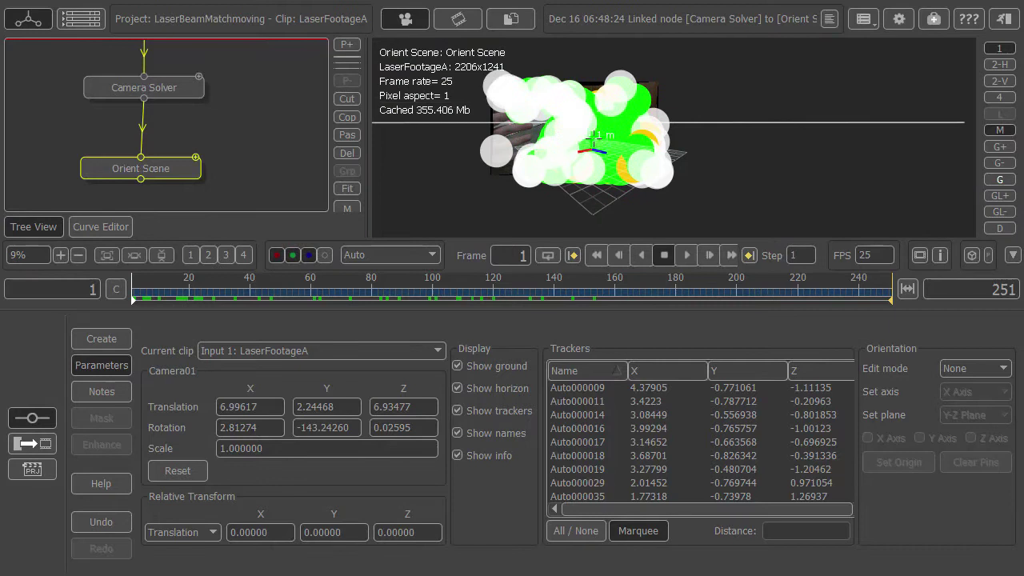
{"action": "scroll", "coordinate": [579, 130], "scroll_direction": "up", "scroll_amount": 5}
{"action": "right_click_drag", "start_coordinate": [617, 79], "coordinate": [620, 6]}
{"action": "scroll", "coordinate": [576, 126], "scroll_direction": "up", "scroll_amount": 5}
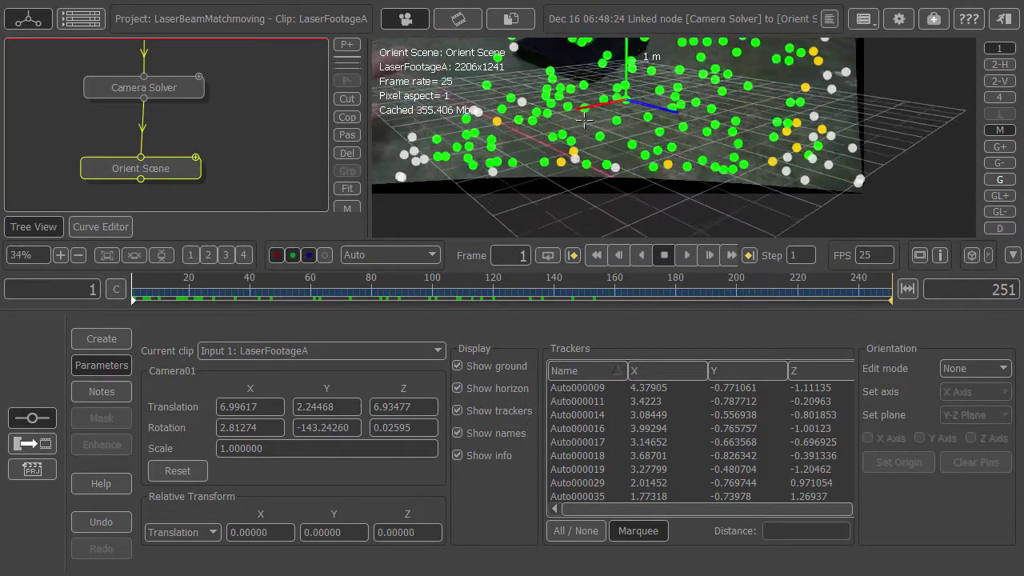
{"action": "right_click_drag", "start_coordinate": [578, 125], "coordinate": [698, 155]}
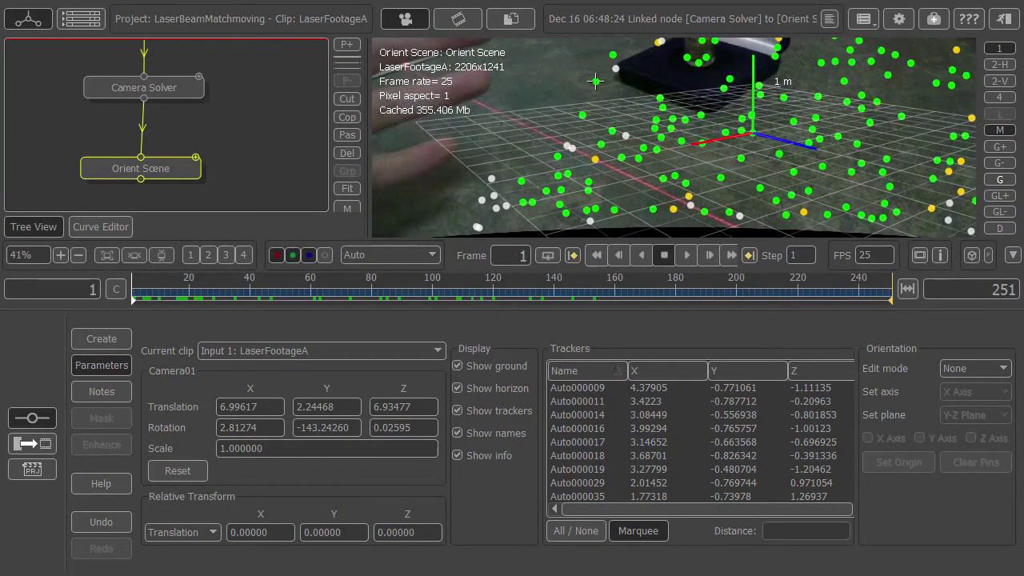
{"action": "mouse_move", "coordinate": [614, 81]}
{"action": "left_mouse_down"}
{"action": "mouse_move", "coordinate": [472, 112]}
{"action": "mouse_move", "coordinate": [456, 216]}
{"action": "mouse_move", "coordinate": [896, 234]}
{"action": "mouse_move", "coordinate": [972, 200]}
{"action": "mouse_move", "coordinate": [967, 76]}
{"action": "mouse_move", "coordinate": [852, 32]}
{"action": "mouse_move", "coordinate": [799, 40]}
{"action": "mouse_move", "coordinate": [769, 63]}
{"action": "mouse_move", "coordinate": [787, 76]}
{"action": "mouse_move", "coordinate": [680, 103]}
{"action": "mouse_move", "coordinate": [712, 116]}
{"action": "mouse_move", "coordinate": [667, 120]}
{"action": "mouse_move", "coordinate": [662, 110]}
{"action": "left_mouse_up"}
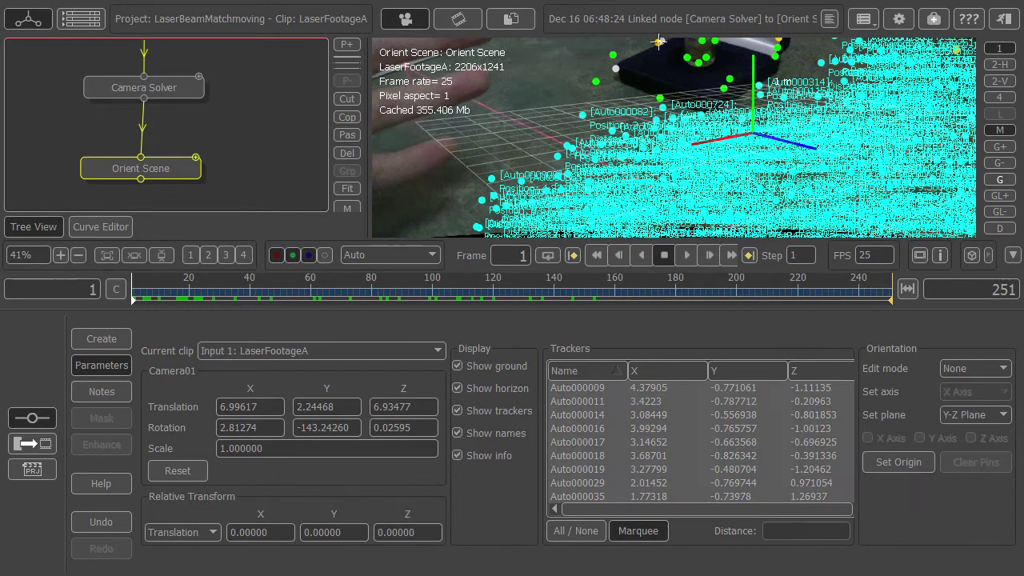
{"action": "left_click", "coordinate": [997, 414]}
{"action": "left_click", "coordinate": [978, 437]}
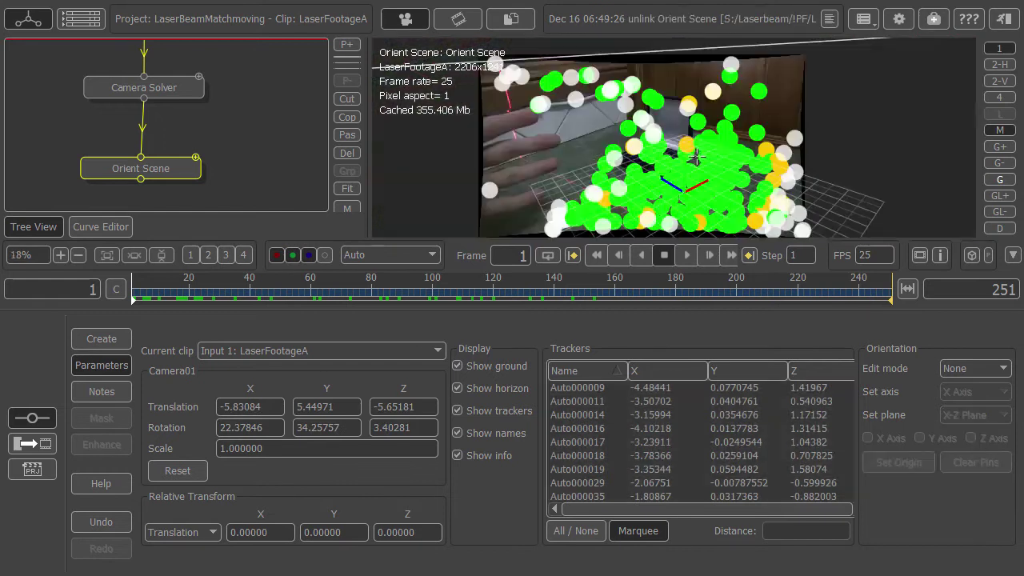
Step: In Rotate edit mode, rotate the scene about its Y axis until the camera's Y rotation is about 47.08
{"action": "scroll", "coordinate": [696, 158], "scroll_direction": "up", "scroll_amount": 5}
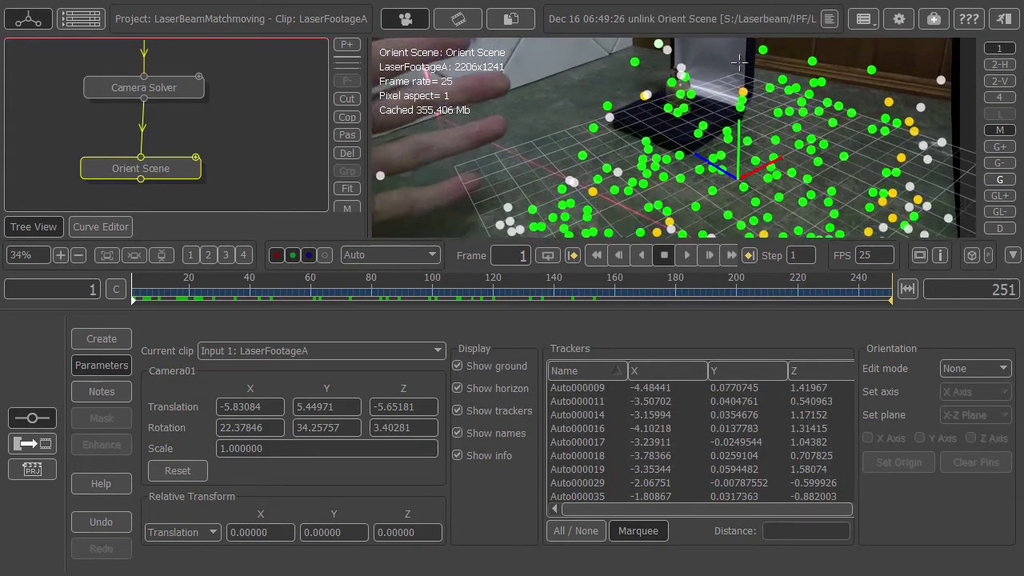
{"action": "left_click", "coordinate": [968, 368]}
{"action": "left_click", "coordinate": [964, 419]}
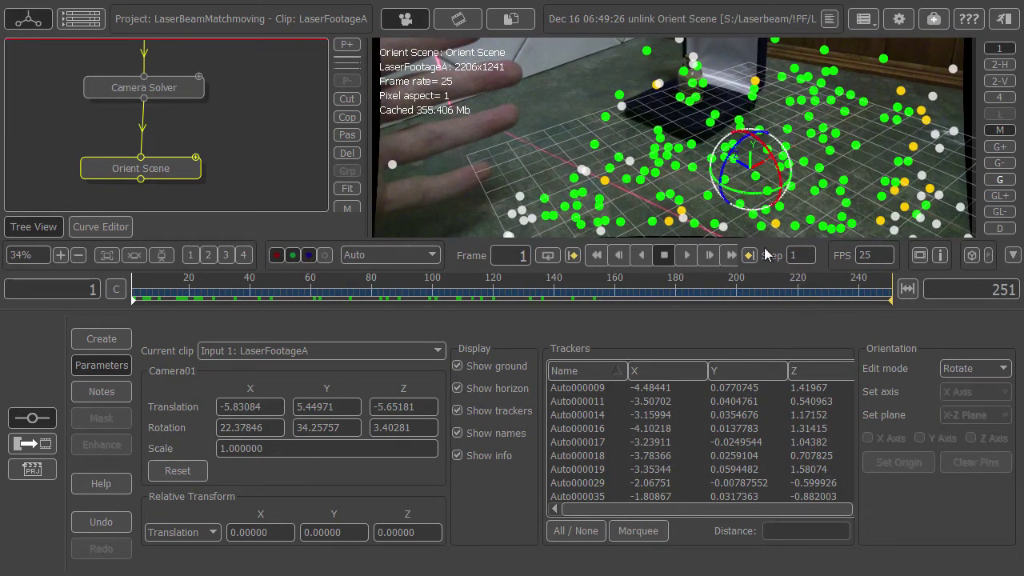
{"action": "left_click_drag", "start_coordinate": [754, 188], "coordinate": [814, 202]}
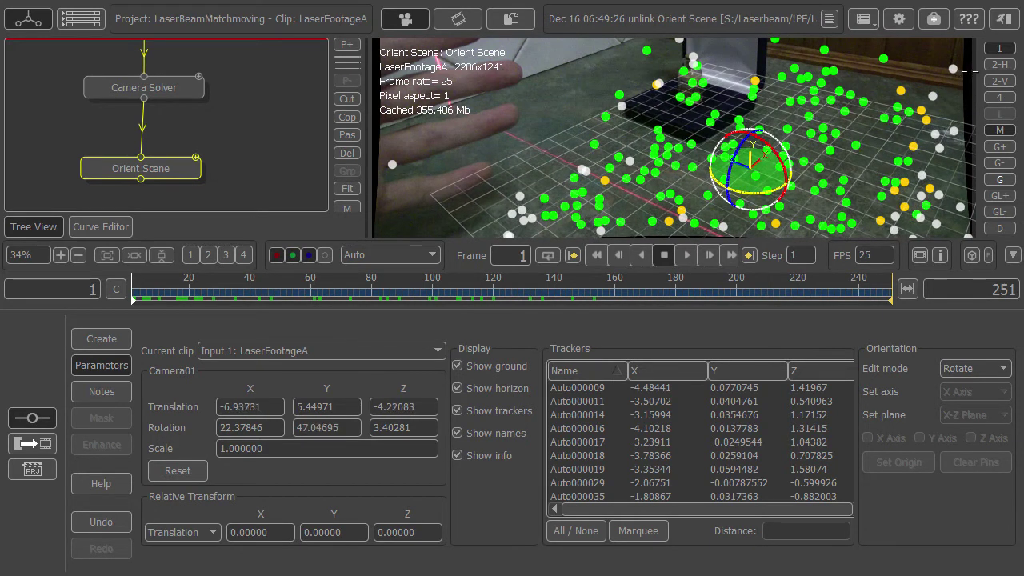
{"action": "left_click_drag", "start_coordinate": [968, 72], "coordinate": [1000, 244]}
Step: In Scale edit mode, scale the scene down to about 0.504 and play through the clip to check the grid
{"action": "left_click", "coordinate": [981, 369]}
{"action": "left_click", "coordinate": [971, 418]}
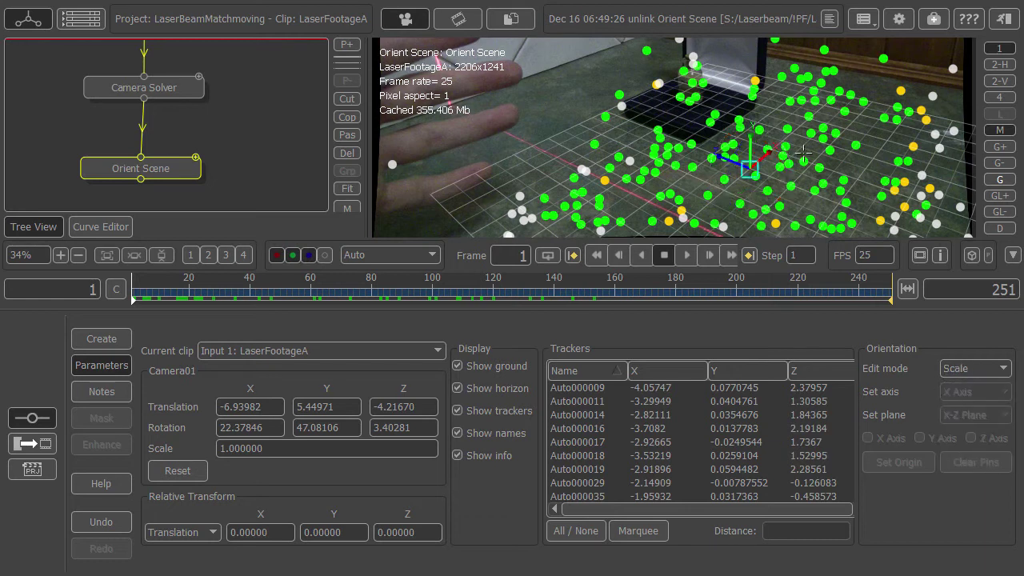
{"action": "left_click_drag", "start_coordinate": [753, 164], "coordinate": [759, 148]}
{"action": "middle_click_drag", "start_coordinate": [747, 100], "coordinate": [736, 104]}
{"action": "key", "text": "space"}
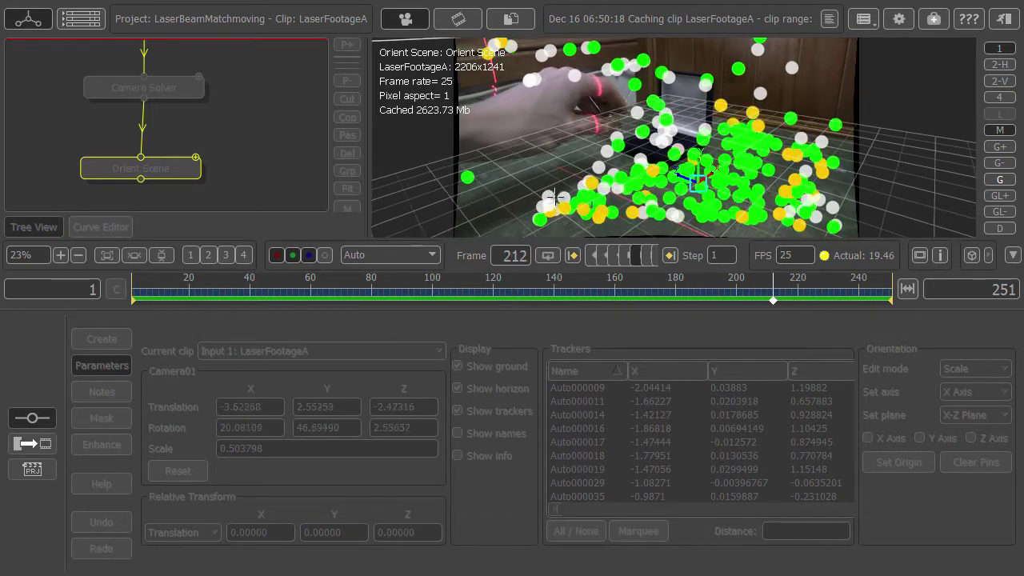
Step: Add an Export node after Orient Scene and export the scene as a Nuke Python Script
{"action": "right_click", "coordinate": [159, 170]}
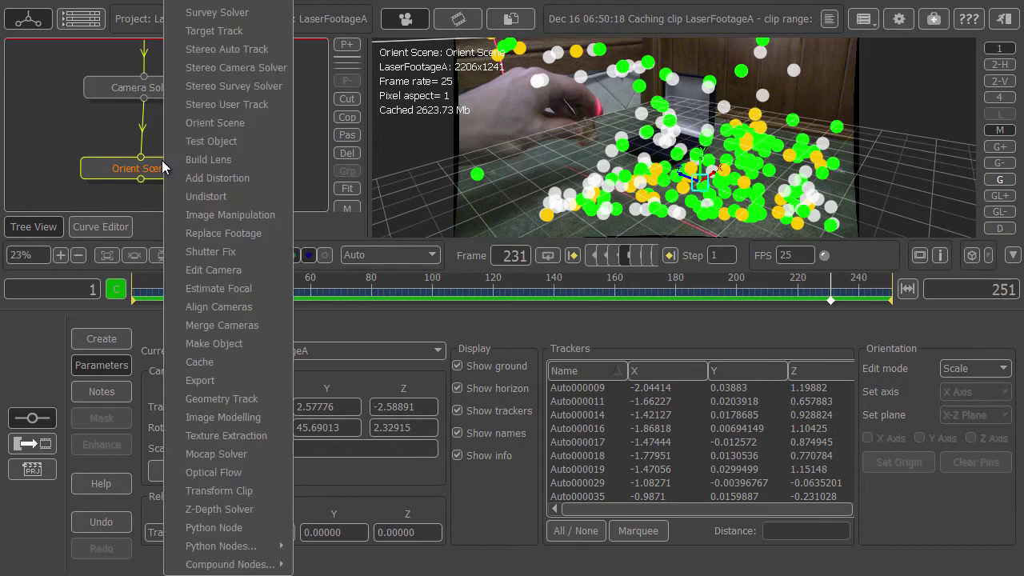
{"action": "left_click", "coordinate": [249, 376]}
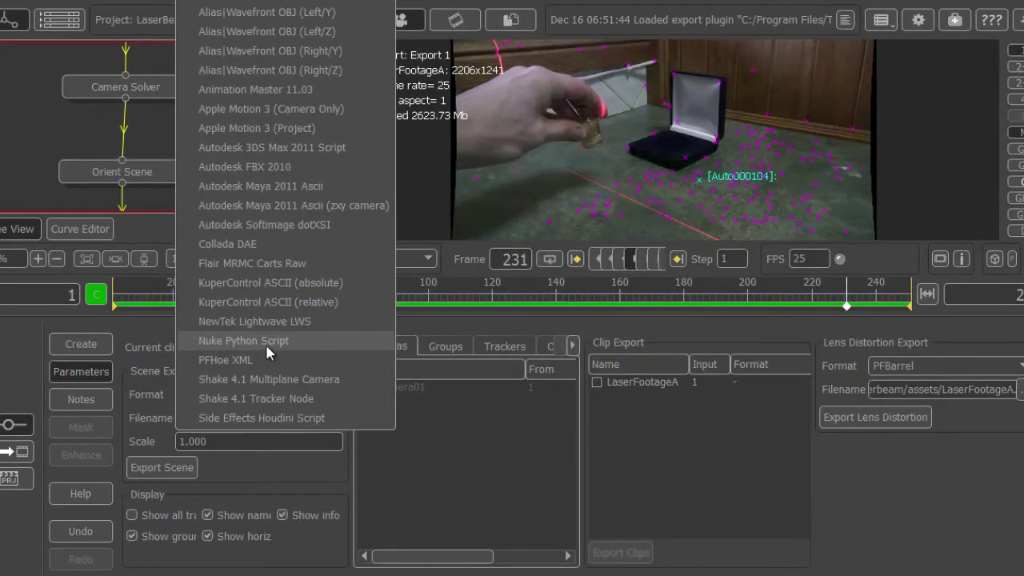
{"action": "left_click", "coordinate": [267, 347]}
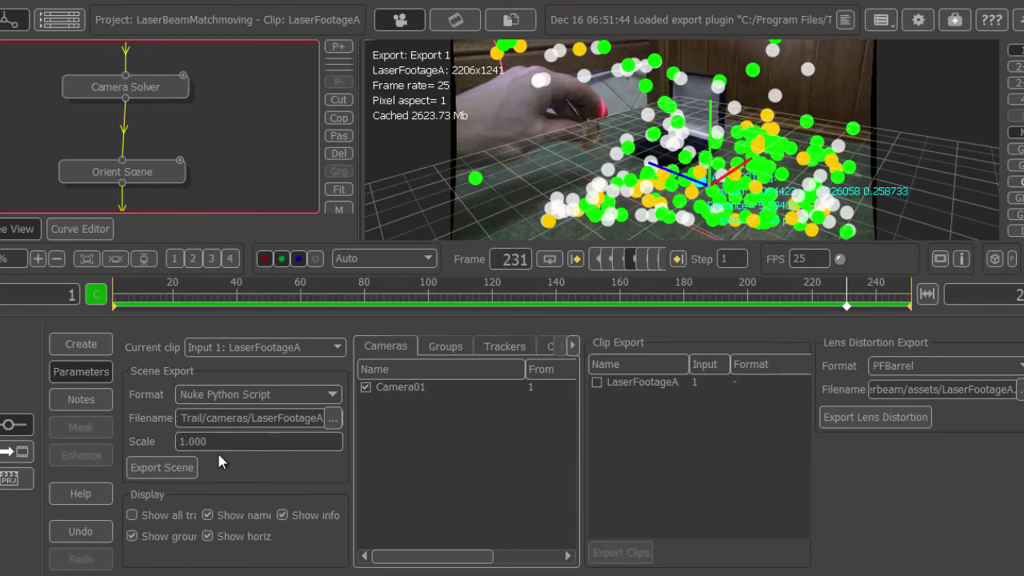
{"action": "left_click", "coordinate": [177, 467]}
{"action": "left_click", "coordinate": [470, 305]}
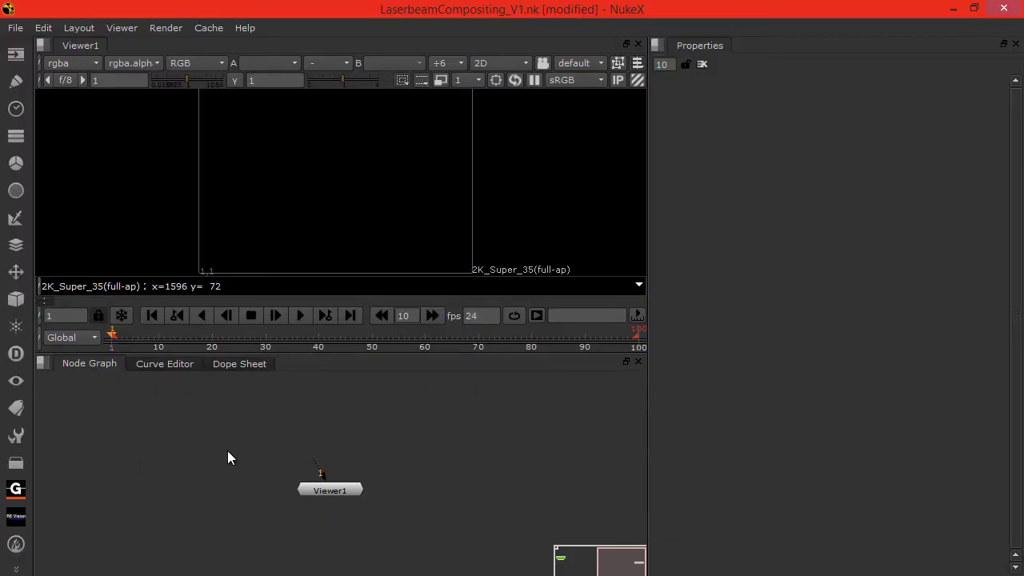
Step: In NukeX, read LaserFootageAUndistorted.mov from the footage folder and connect it to the viewer
{"action": "key", "text": "r"}
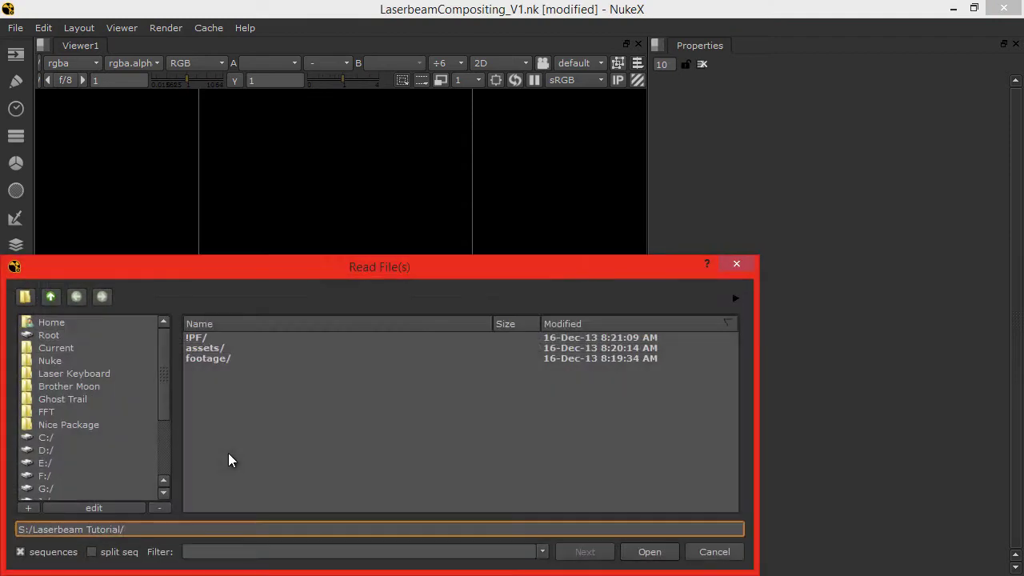
{"action": "double_click", "coordinate": [223, 357]}
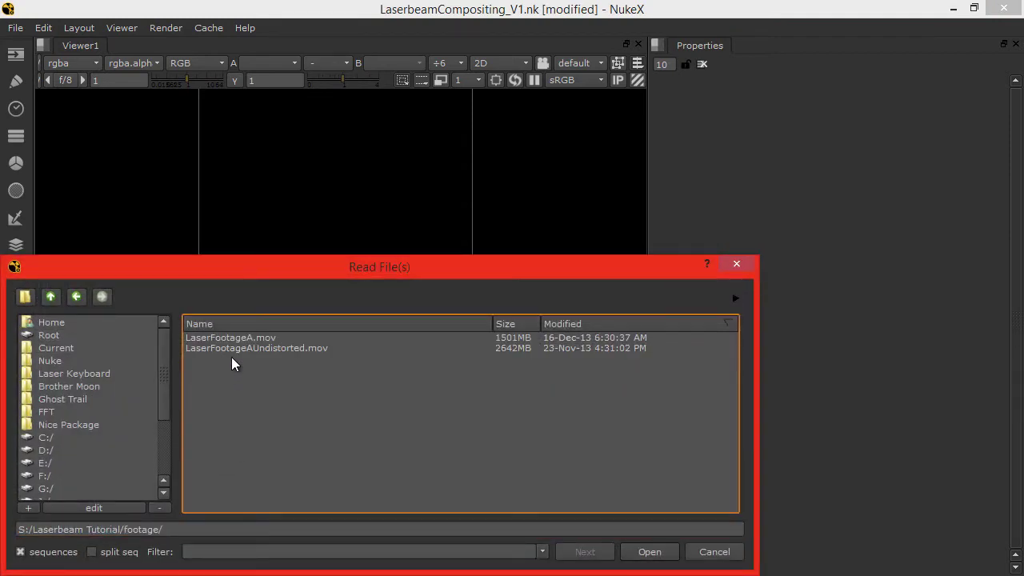
{"action": "double_click", "coordinate": [231, 349]}
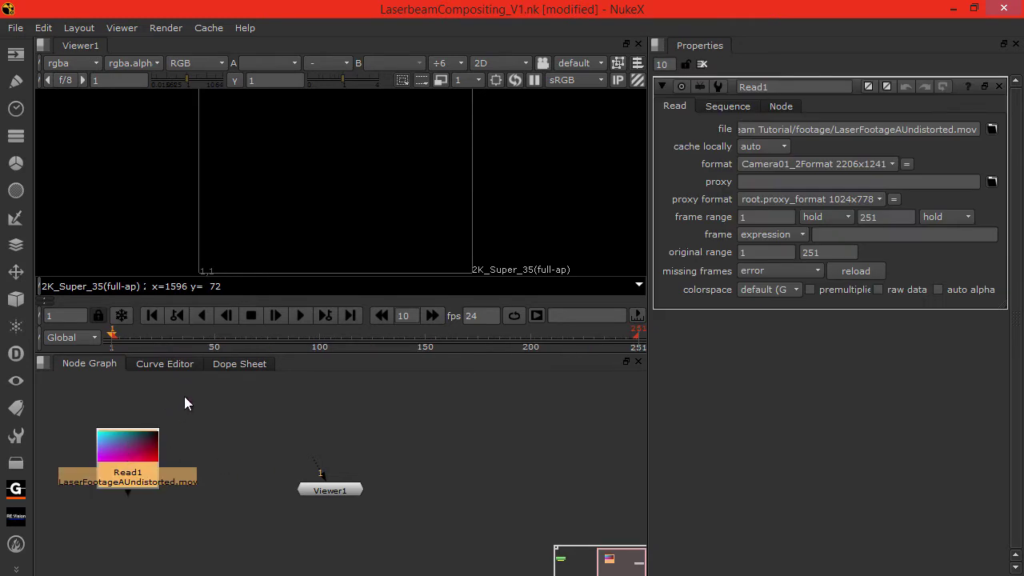
{"action": "left_click_drag", "start_coordinate": [124, 450], "coordinate": [188, 403]}
{"action": "key", "text": "1"}
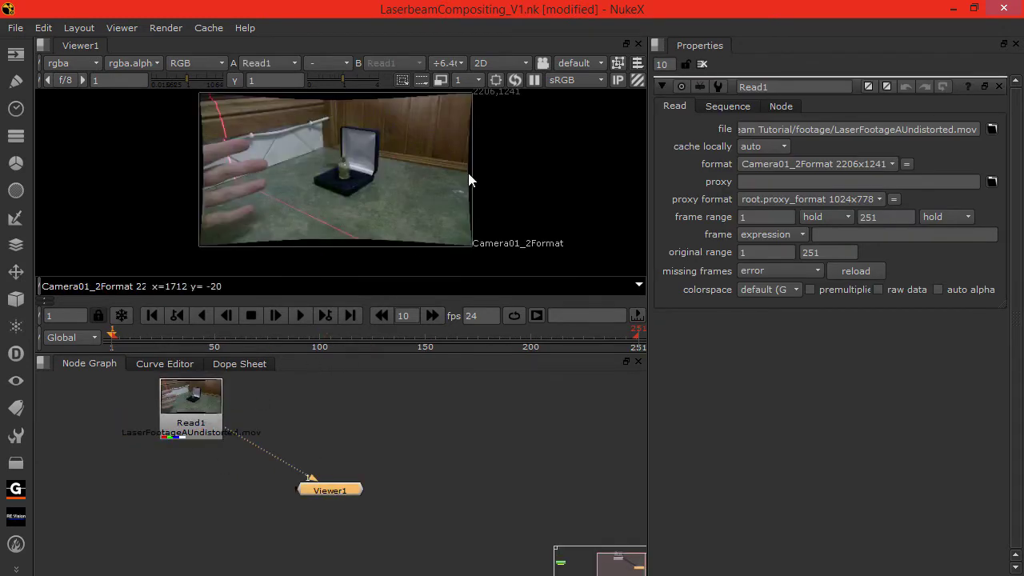
{"action": "right_click", "coordinate": [456, 147]}
{"action": "middle_click_drag", "start_coordinate": [433, 119], "coordinate": [434, 137]}
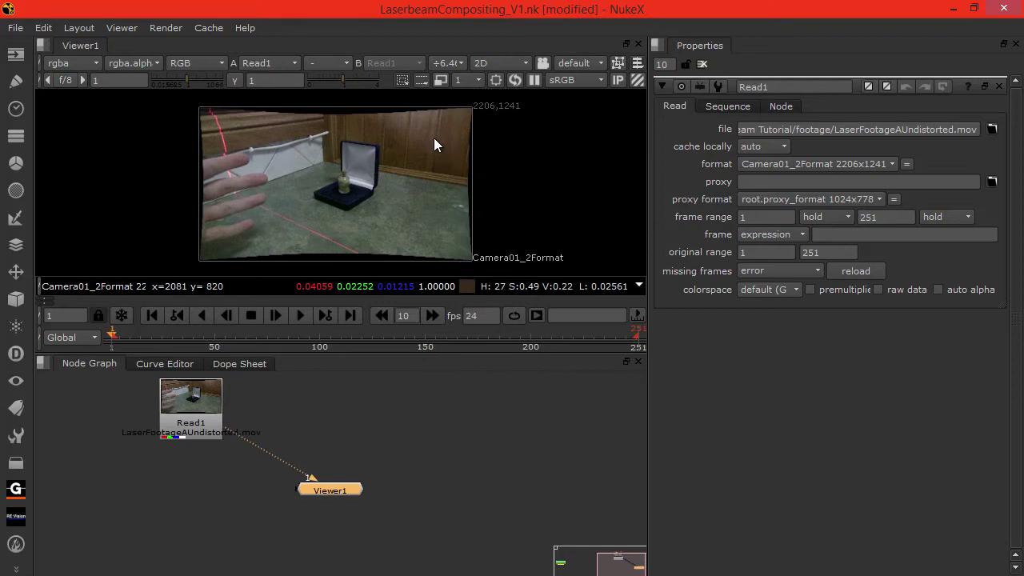
Step: Set the project's full size format to Camera01_2Format 2206x1241
{"action": "left_click", "coordinate": [319, 426]}
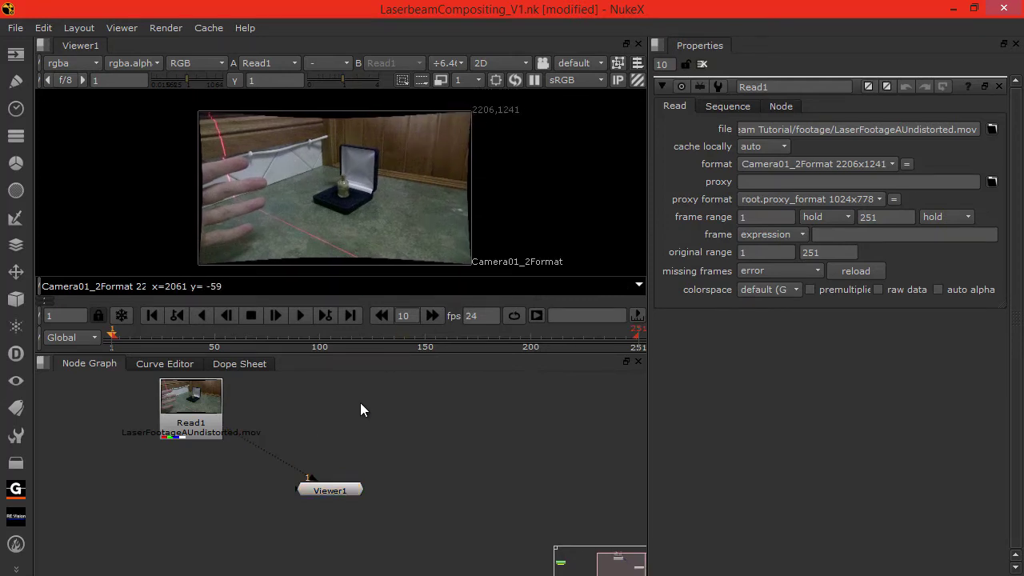
{"action": "key", "text": "s"}
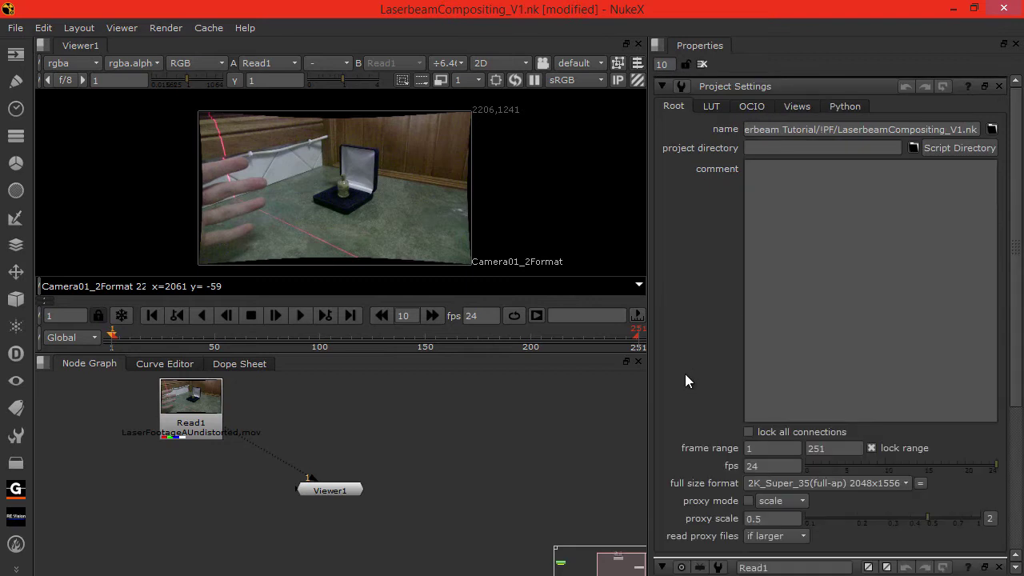
{"action": "left_click", "coordinate": [769, 482]}
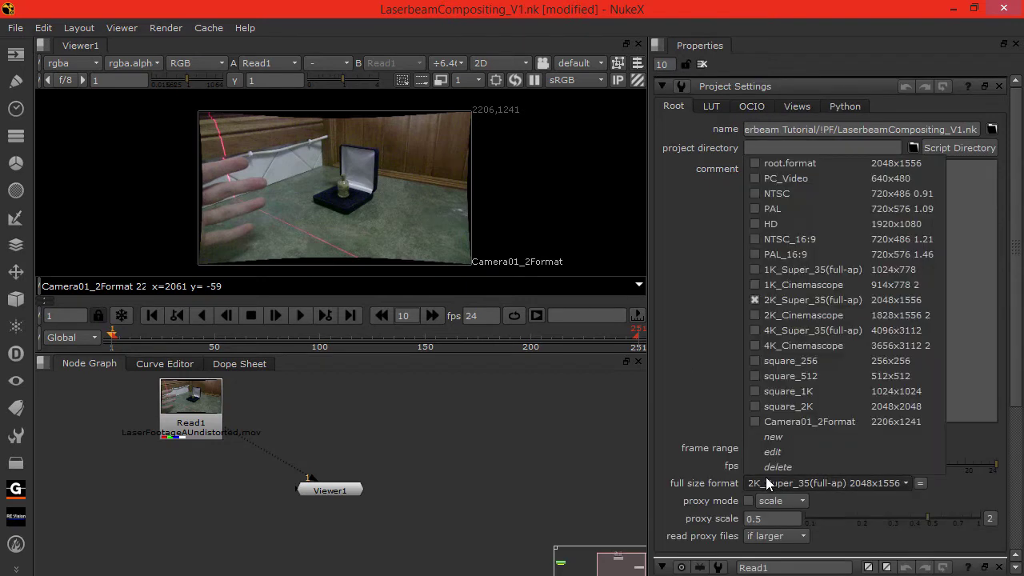
{"action": "left_click", "coordinate": [806, 424]}
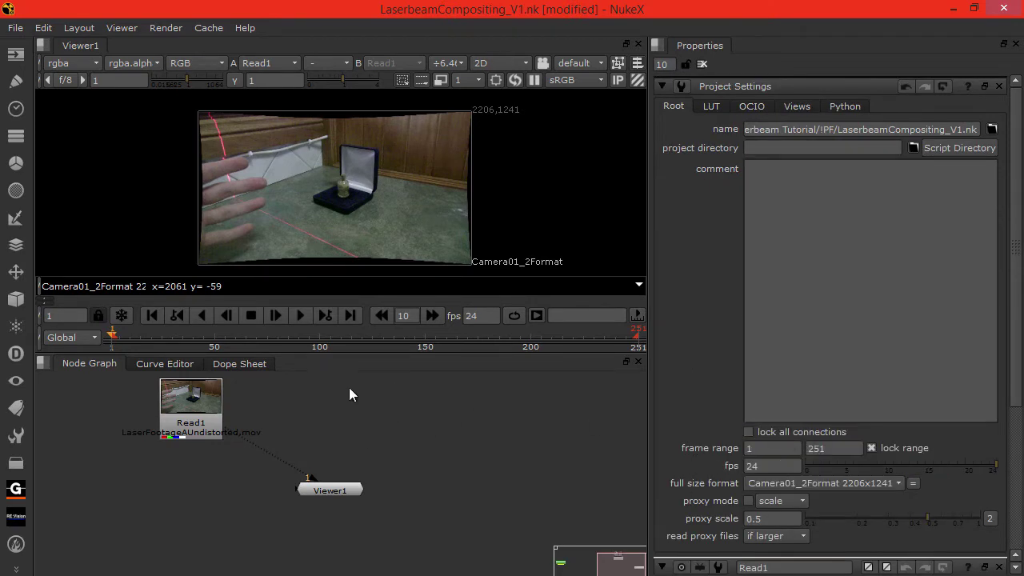
Step: Scrub the footage to frames 39 and 89, examining the laser line where it crosses the hand and countertop
{"action": "middle_click_drag", "start_coordinate": [331, 405], "coordinate": [384, 443]}
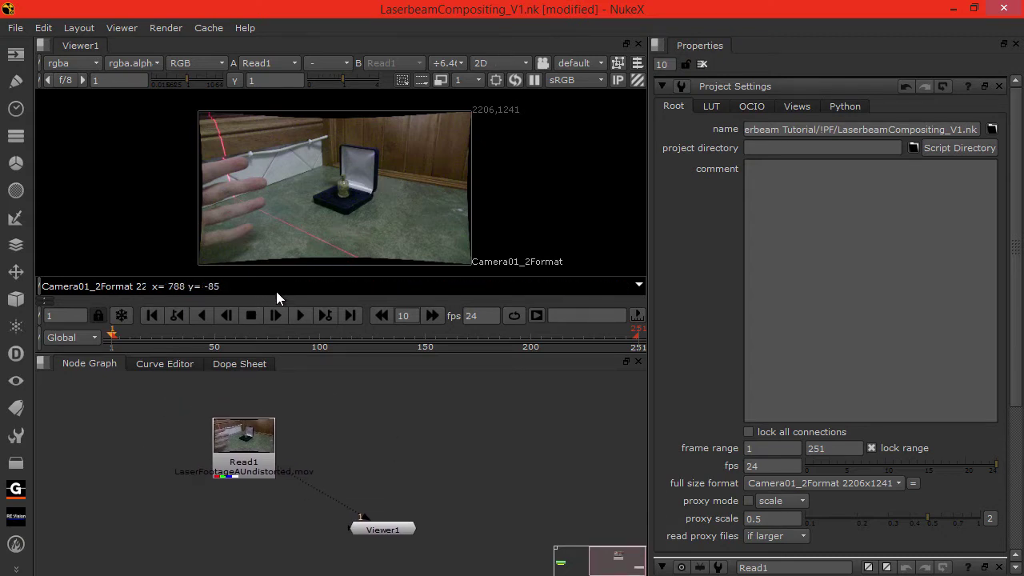
{"action": "left_click_drag", "start_coordinate": [116, 330], "coordinate": [171, 331]}
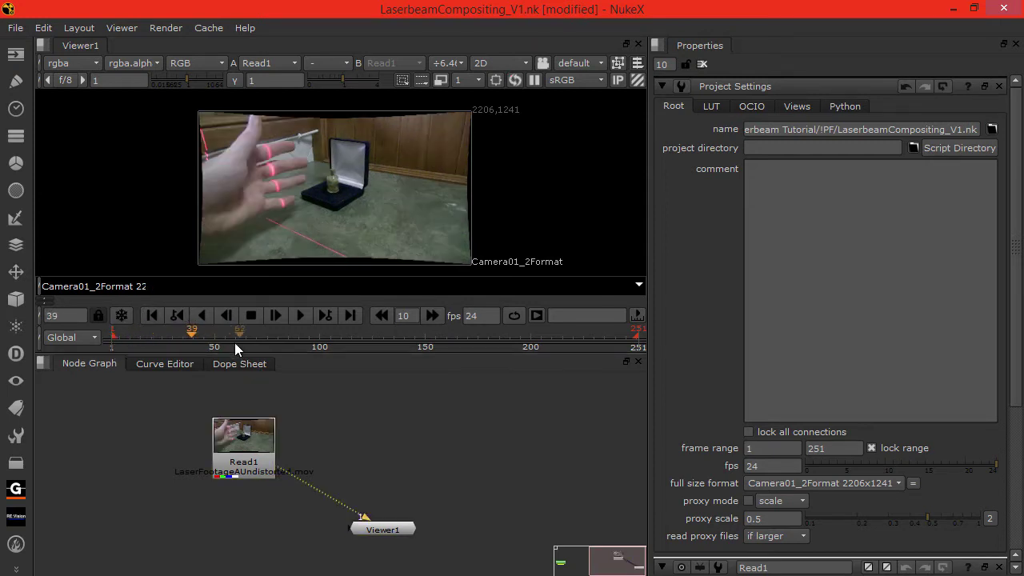
{"action": "scroll", "coordinate": [256, 225], "scroll_direction": "up", "scroll_amount": 4}
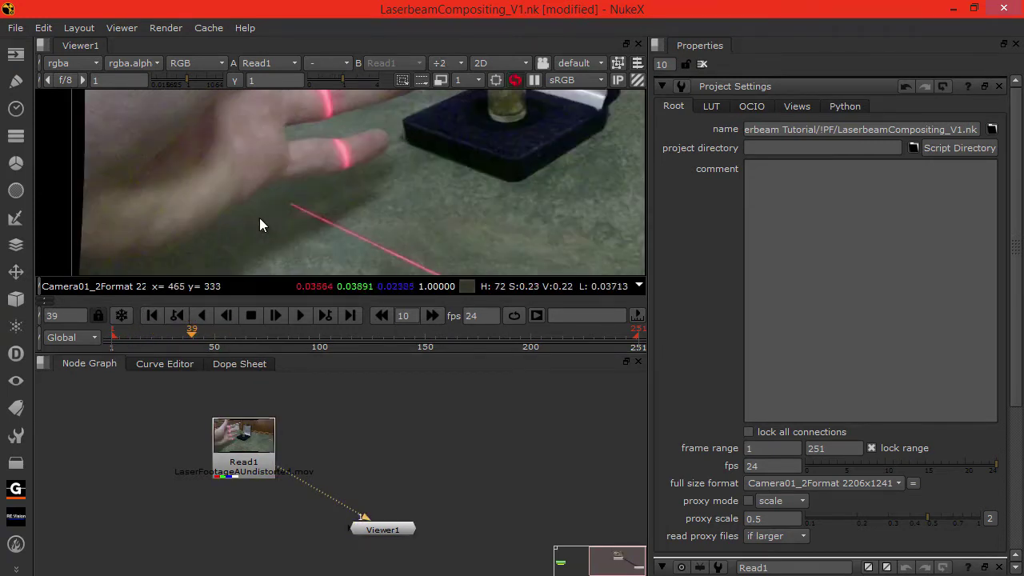
{"action": "scroll", "coordinate": [264, 226], "scroll_direction": "down", "scroll_amount": 1}
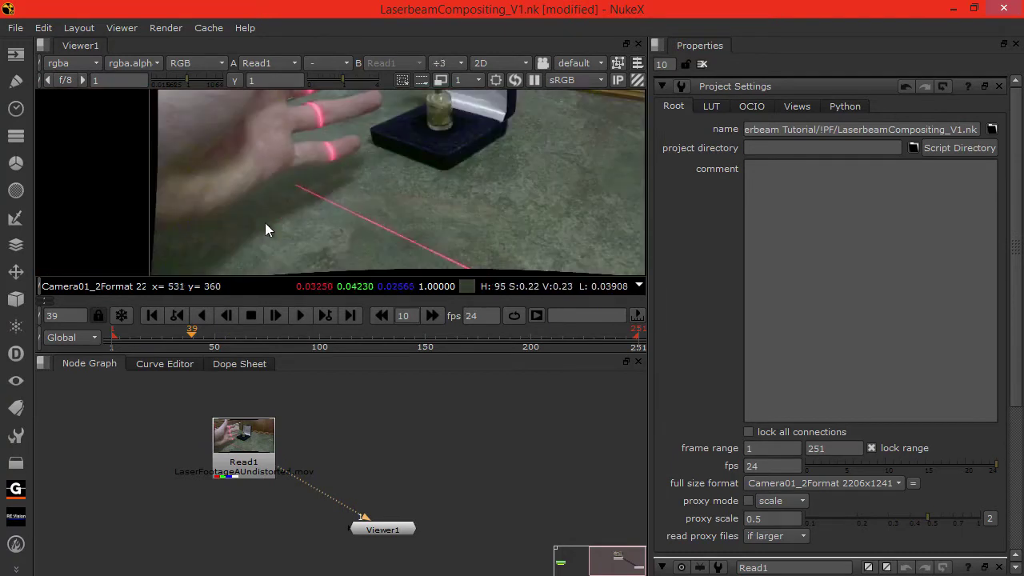
{"action": "left_click", "coordinate": [221, 336]}
{"action": "scroll", "coordinate": [253, 225], "scroll_direction": "down", "scroll_amount": 3}
{"action": "left_click_drag", "start_coordinate": [239, 325], "coordinate": [276, 331]}
{"action": "left_click", "coordinate": [297, 339]}
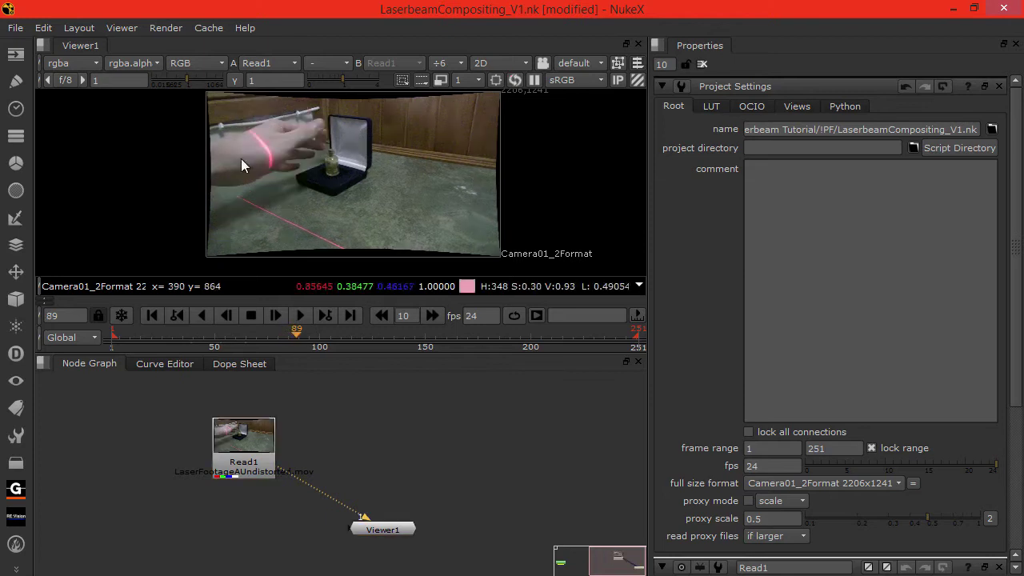
{"action": "scroll", "coordinate": [224, 204], "scroll_direction": "up", "scroll_amount": 3}
{"action": "scroll", "coordinate": [216, 172], "scroll_direction": "up", "scroll_amount": 1}
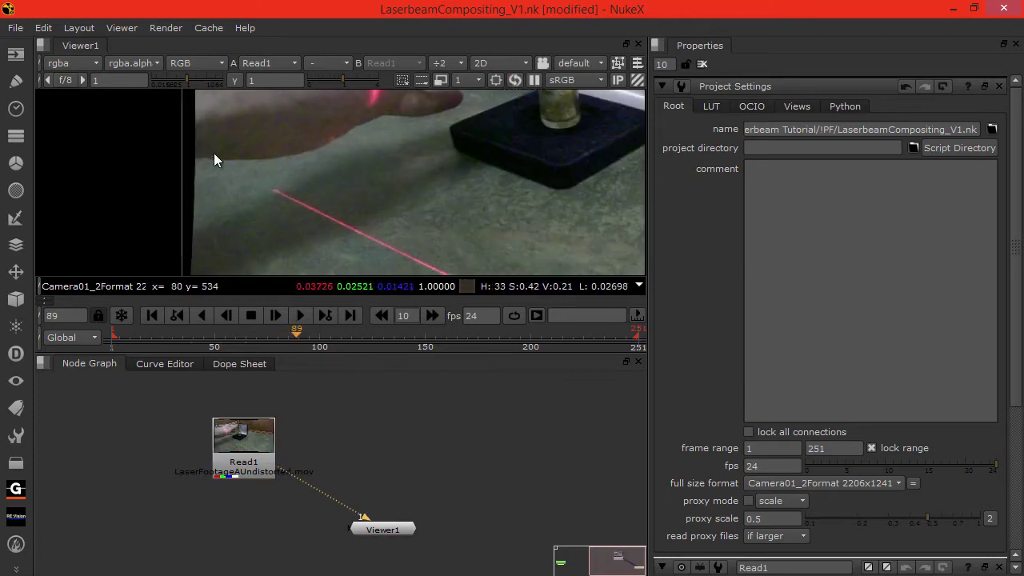
{"action": "scroll", "coordinate": [245, 196], "scroll_direction": "down", "scroll_amount": 3}
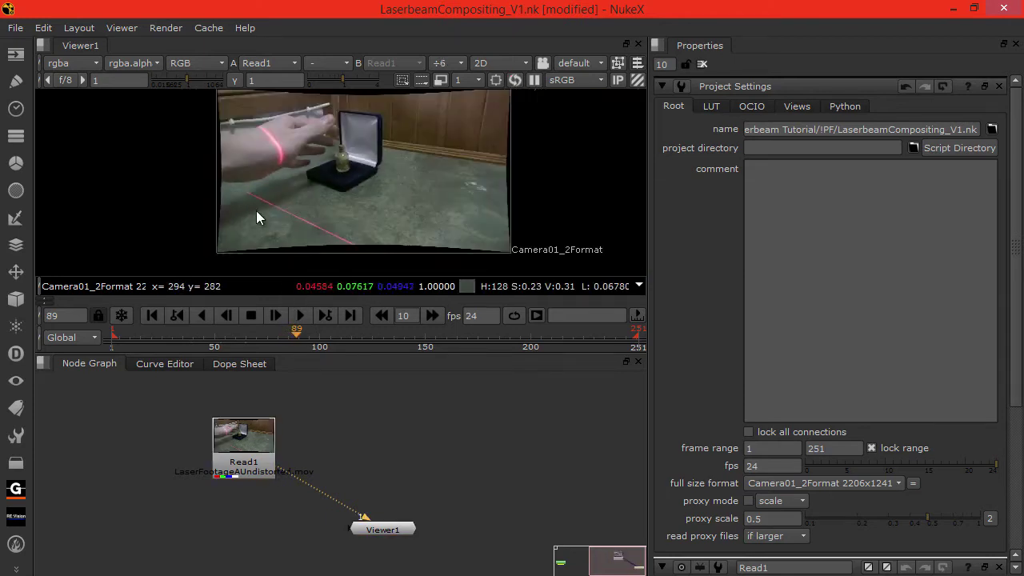
{"action": "right_click", "coordinate": [340, 184]}
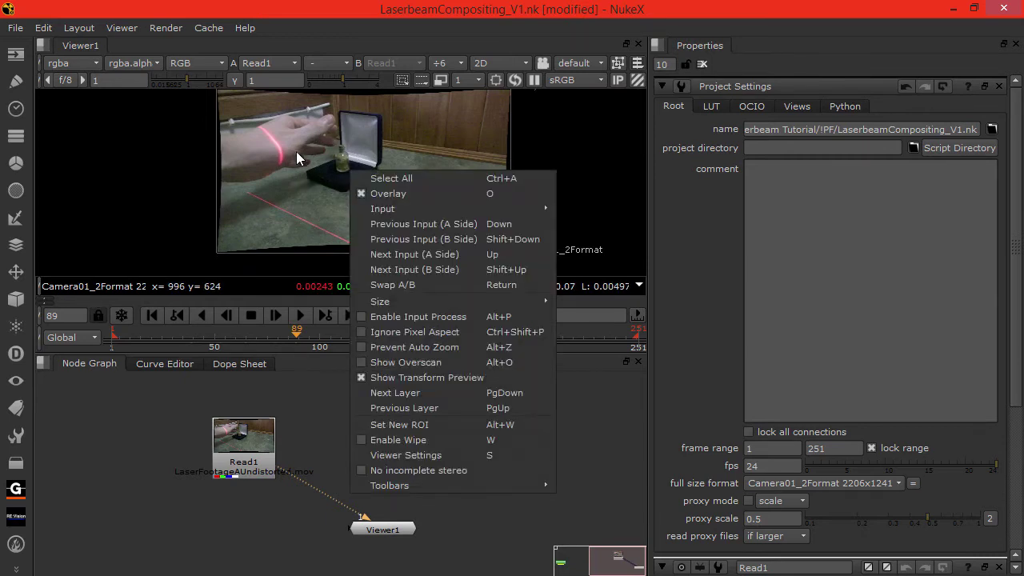
Step: Examine the laser line on the hand and countertop at frame 89, around frame 116 and at frame 222
{"action": "middle_click_drag", "start_coordinate": [303, 167], "coordinate": [293, 184]}
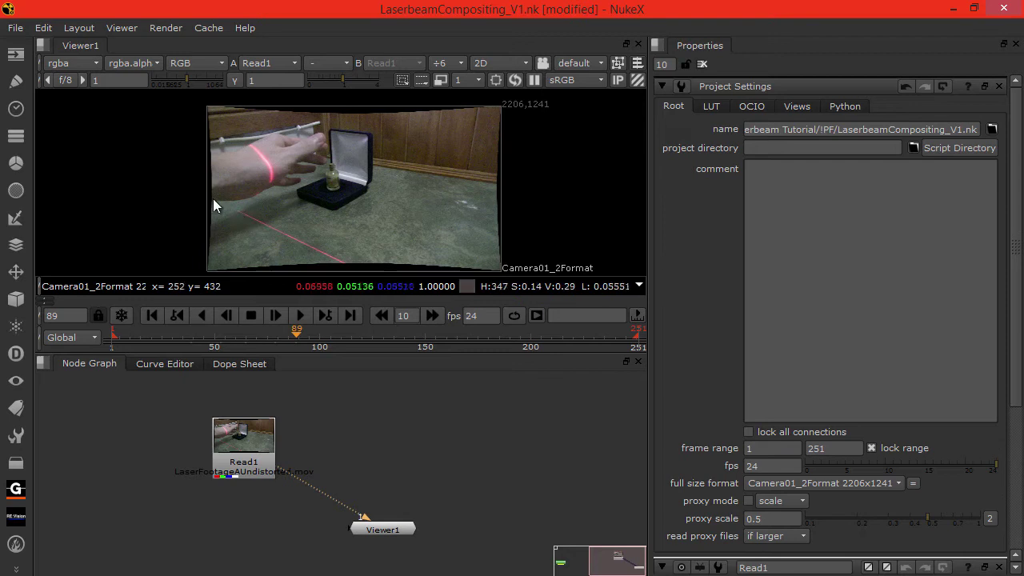
{"action": "key", "text": "ctrl+a"}
{"action": "scroll", "coordinate": [318, 186], "scroll_direction": "up", "scroll_amount": 2}
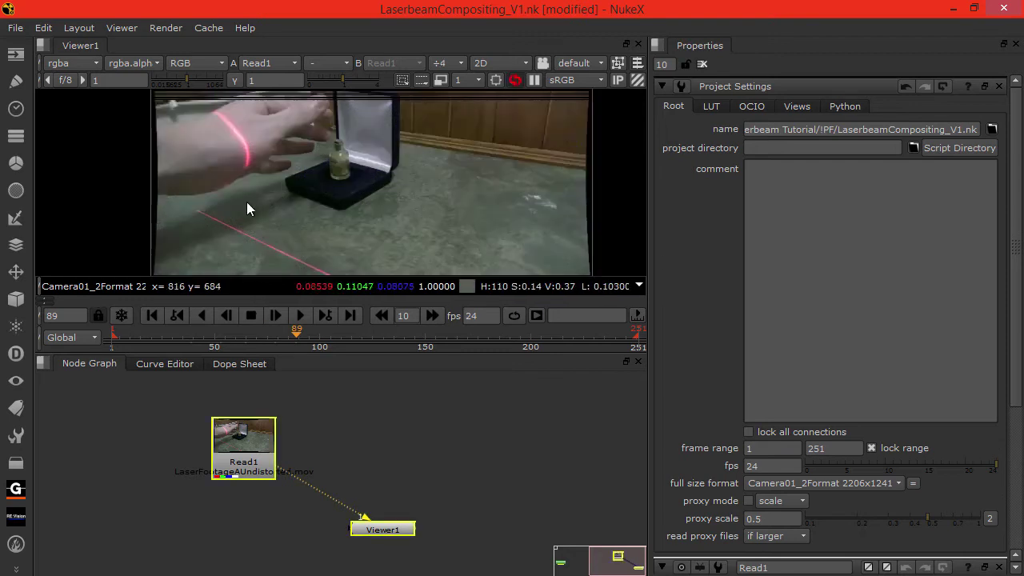
{"action": "scroll", "coordinate": [246, 202], "scroll_direction": "up", "scroll_amount": 1}
{"action": "right_click", "coordinate": [160, 215]}
{"action": "left_click", "coordinate": [207, 169]}
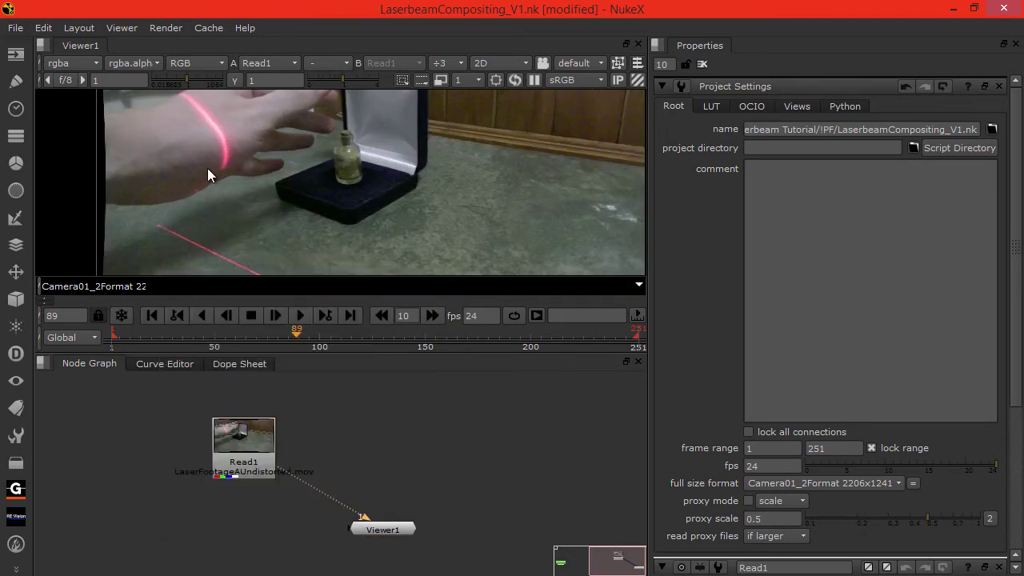
{"action": "middle_click_drag", "start_coordinate": [246, 164], "coordinate": [305, 162]}
{"action": "left_click", "coordinate": [352, 335]}
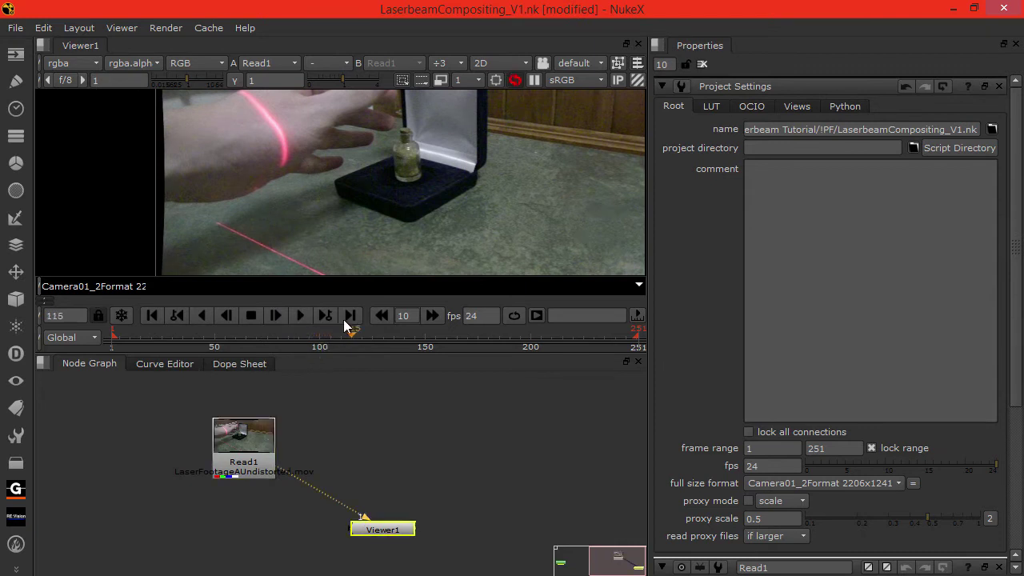
{"action": "scroll", "coordinate": [260, 211], "scroll_direction": "down", "scroll_amount": 3}
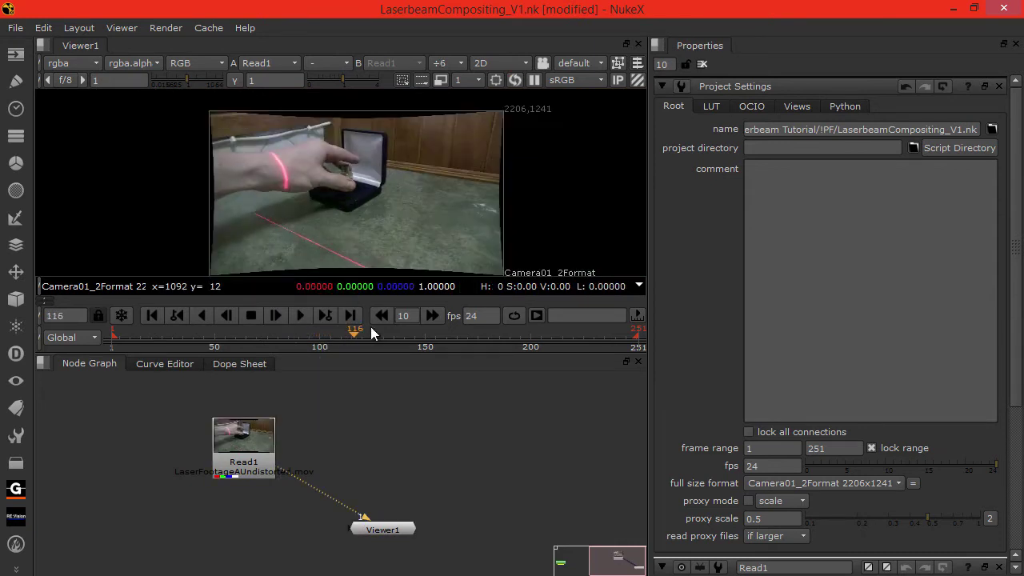
{"action": "mouse_move", "coordinate": [370, 328]}
{"action": "left_mouse_down"}
{"action": "mouse_move", "coordinate": [387, 337]}
{"action": "mouse_move", "coordinate": [577, 335]}
{"action": "left_mouse_up"}
Step: Read dotted line.png from the Laserbeam Tutorial assets folder and show it in the viewer
{"action": "key", "text": "r"}
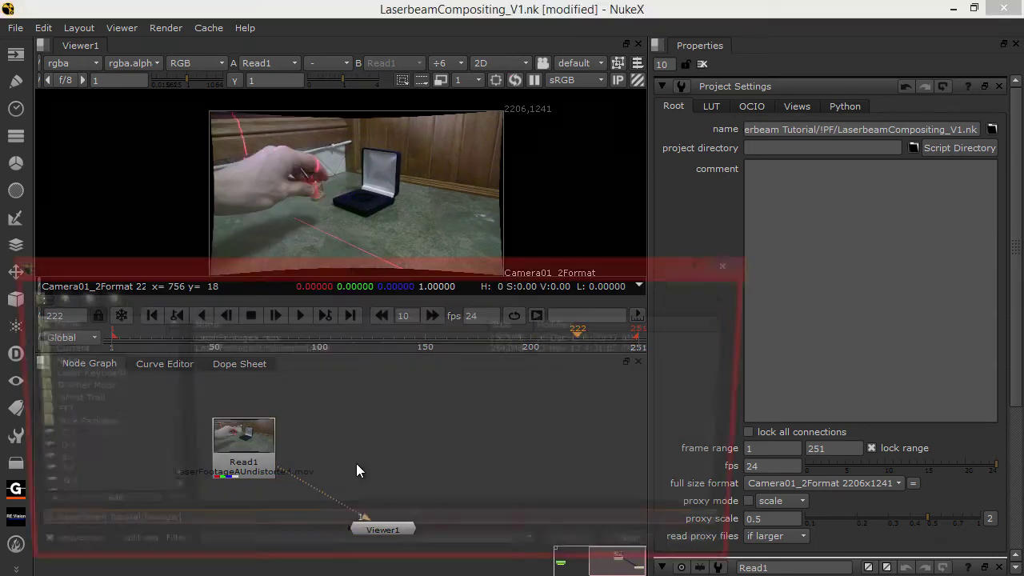
{"action": "left_click", "coordinate": [48, 296]}
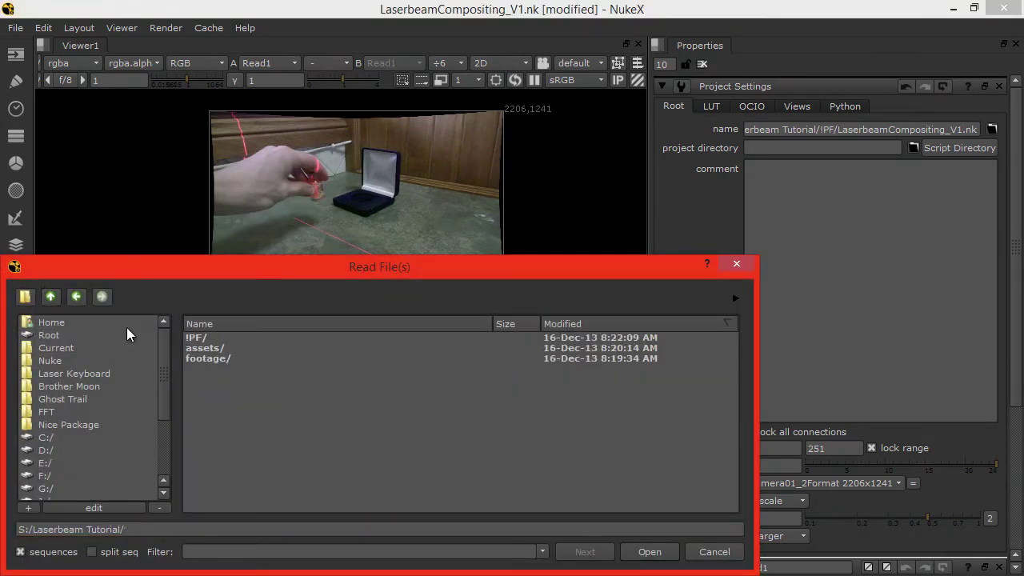
{"action": "double_click", "coordinate": [219, 349]}
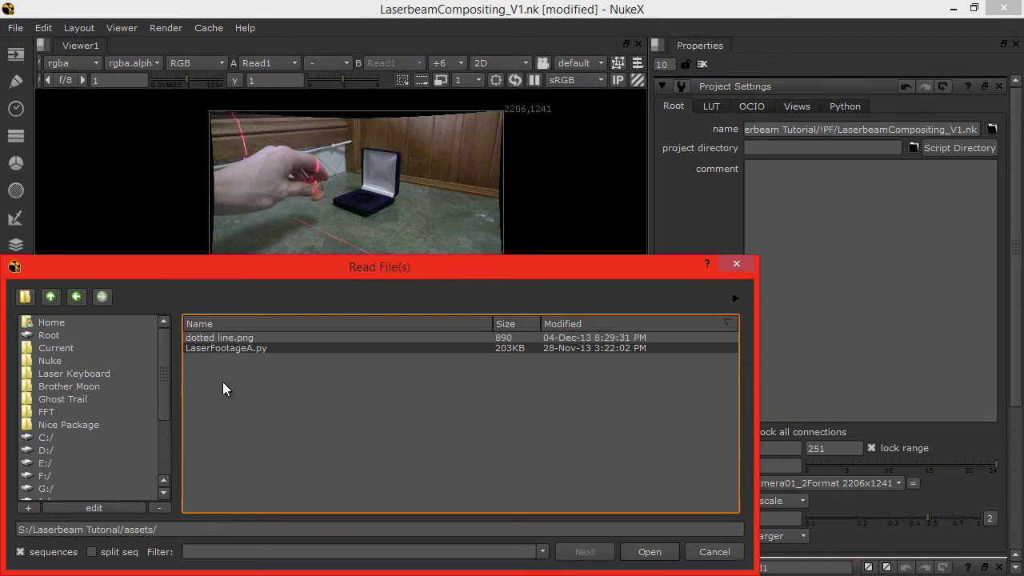
{"action": "left_click", "coordinate": [205, 336]}
{"action": "double_click", "coordinate": [205, 337]}
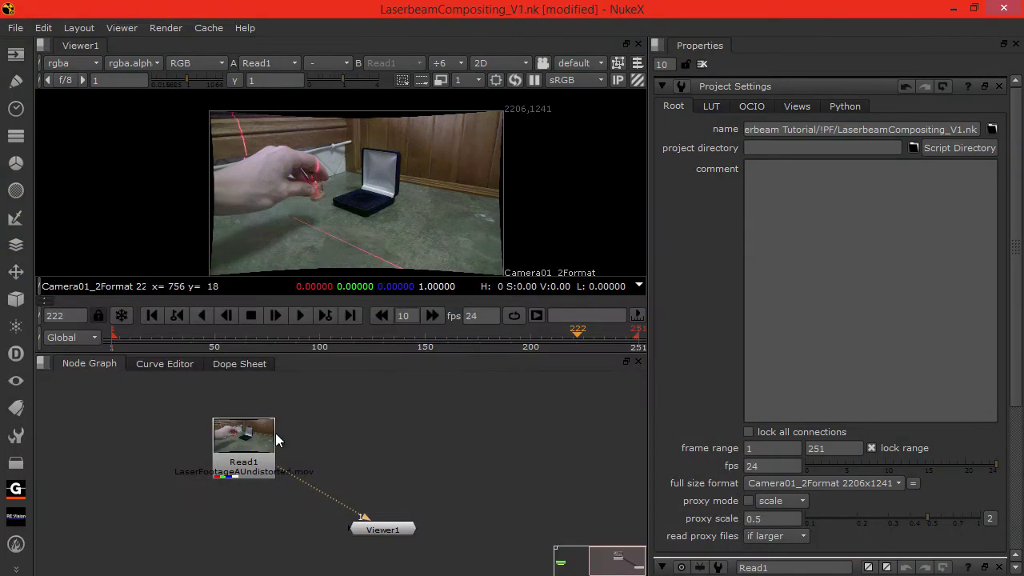
{"action": "left_click_drag", "start_coordinate": [363, 421], "coordinate": [354, 413]}
{"action": "key", "text": "1"}
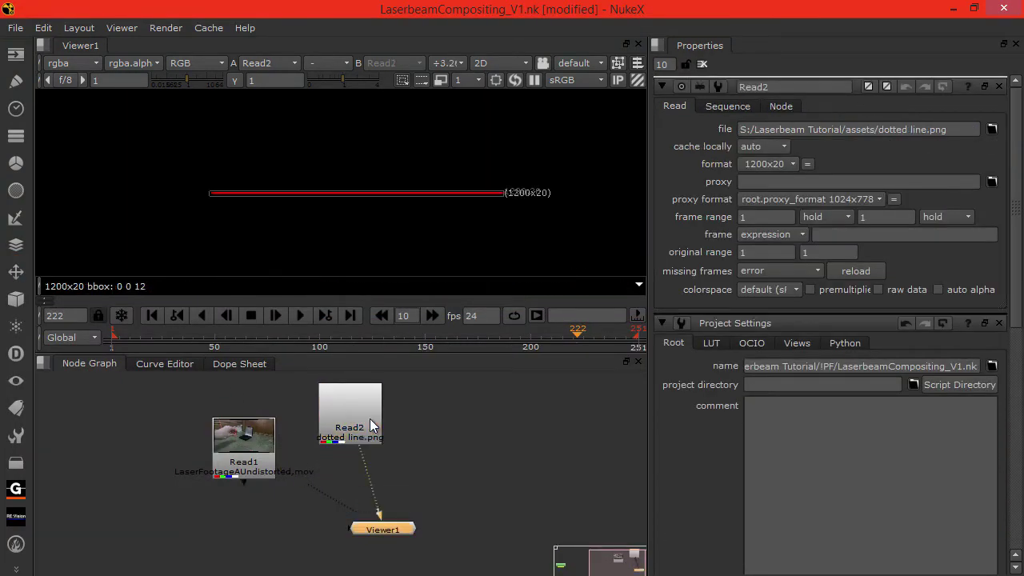
Step: Inspect the red dotted line image up close and along its full length
{"action": "scroll", "coordinate": [303, 233], "scroll_direction": "up", "scroll_amount": 3}
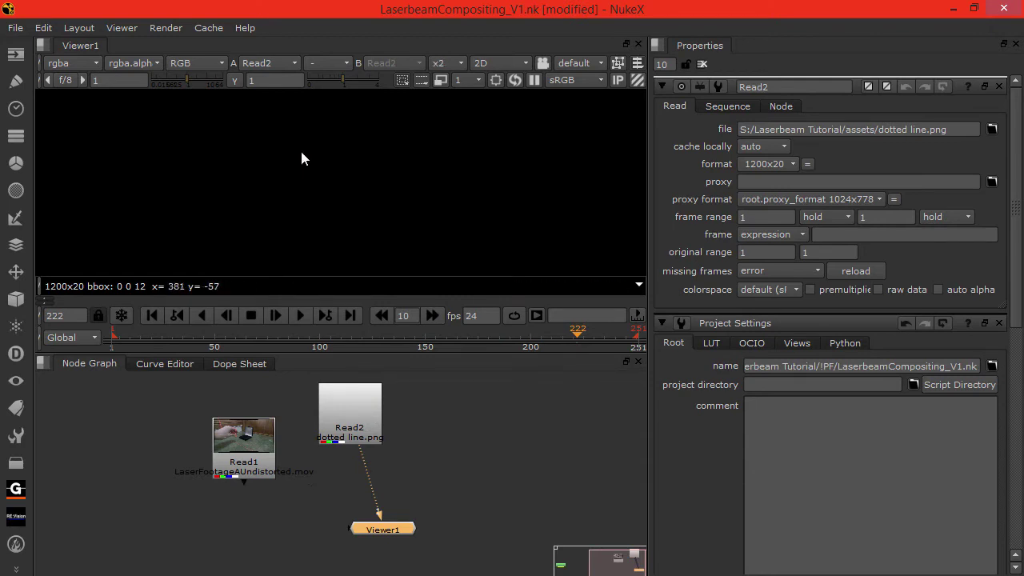
{"action": "right_click", "coordinate": [358, 132]}
{"action": "middle_click_drag", "start_coordinate": [310, 155], "coordinate": [302, 205]}
{"action": "scroll", "coordinate": [332, 210], "scroll_direction": "up", "scroll_amount": 1}
{"action": "scroll", "coordinate": [330, 209], "scroll_direction": "down", "scroll_amount": 2}
{"action": "scroll", "coordinate": [312, 210], "scroll_direction": "up", "scroll_amount": 1}
{"action": "scroll", "coordinate": [303, 210], "scroll_direction": "down", "scroll_amount": 2}
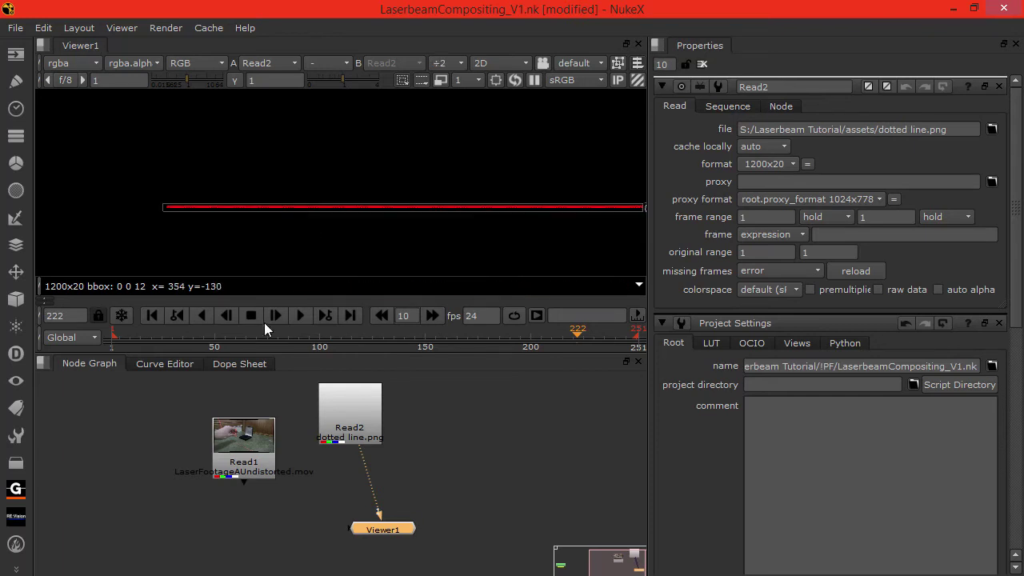
Step: View the undistorted footage again and examine the dotted texture of the laser line on the countertop up close
{"action": "left_click_drag", "start_coordinate": [257, 440], "coordinate": [260, 430]}
{"action": "key", "text": "1"}
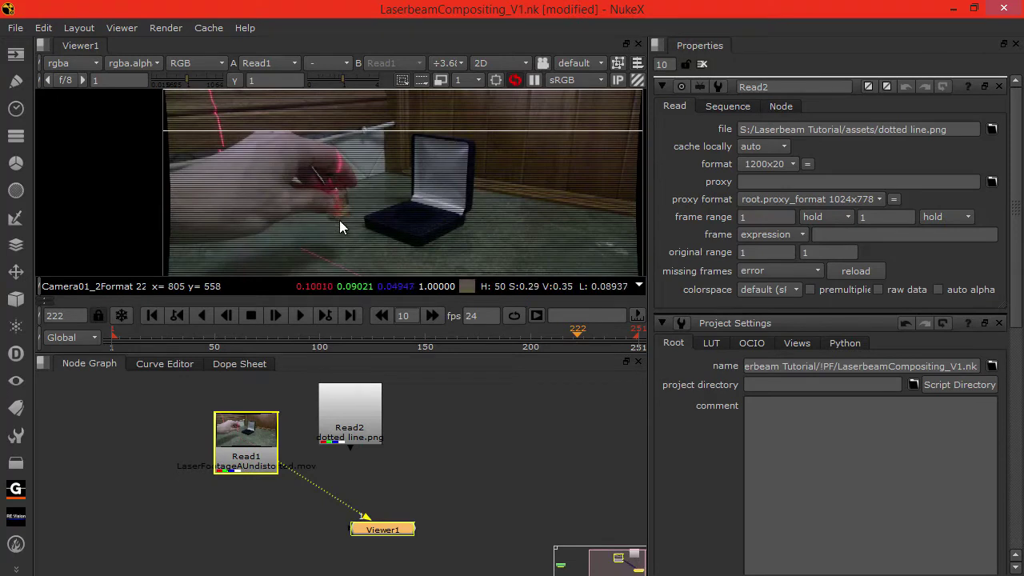
{"action": "middle_click_drag", "start_coordinate": [343, 222], "coordinate": [337, 144]}
{"action": "scroll", "coordinate": [368, 208], "scroll_direction": "up", "scroll_amount": 8}
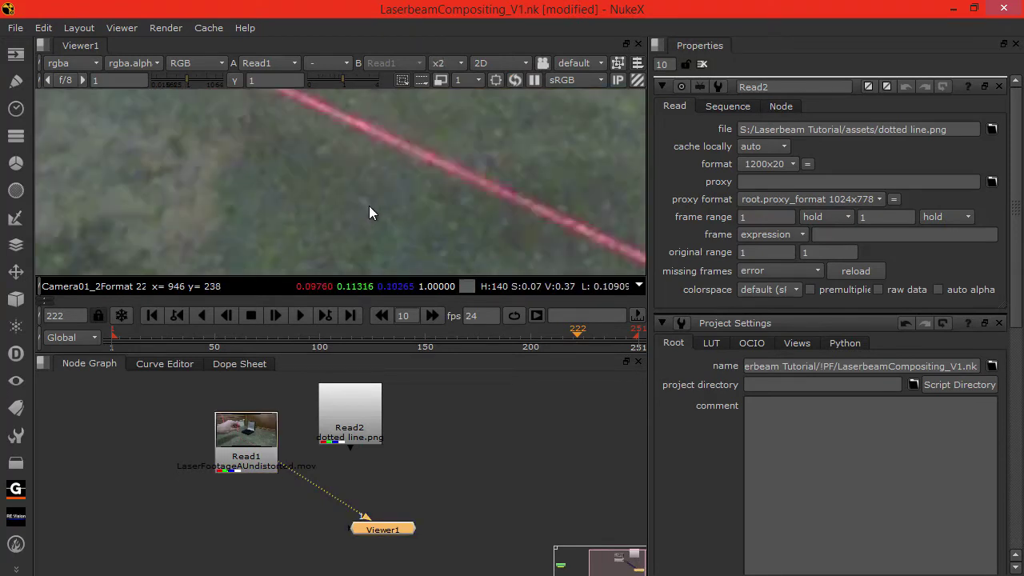
{"action": "scroll", "coordinate": [371, 208], "scroll_direction": "down", "scroll_amount": 7}
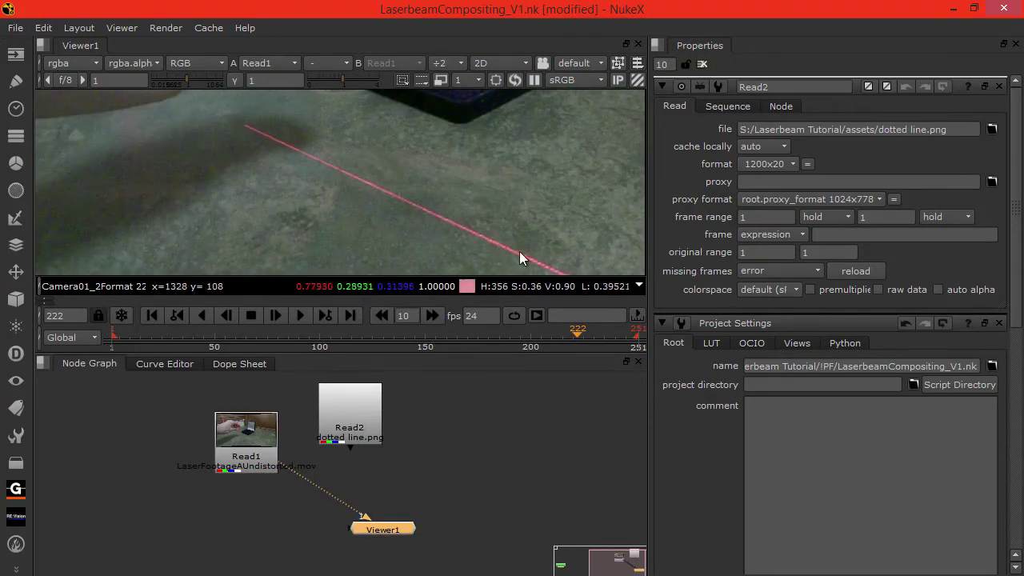
{"action": "scroll", "coordinate": [409, 176], "scroll_direction": "up", "scroll_amount": 2}
{"action": "scroll", "coordinate": [409, 176], "scroll_direction": "up", "scroll_amount": 2}
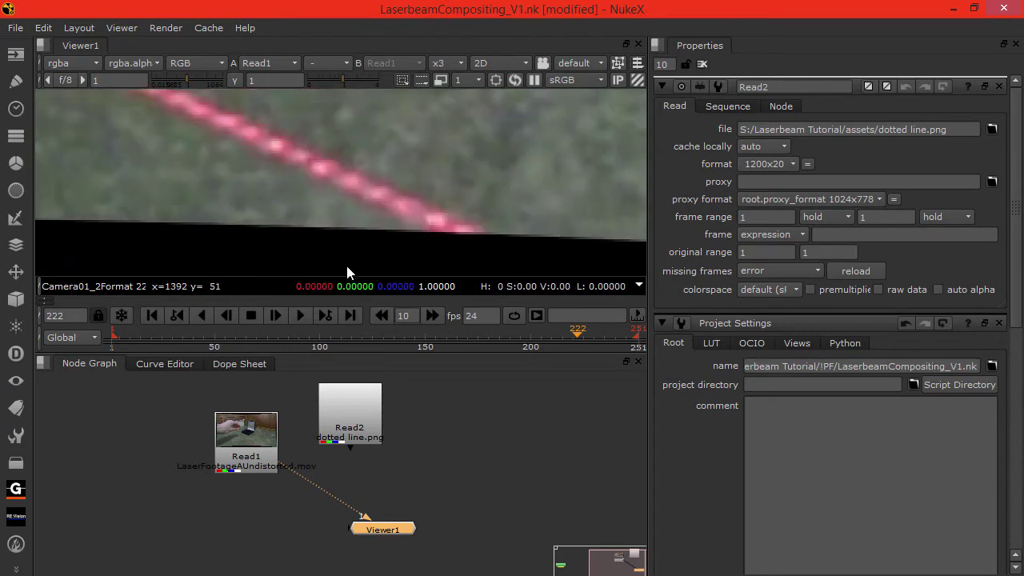
{"action": "scroll", "coordinate": [216, 149], "scroll_direction": "down", "scroll_amount": 4}
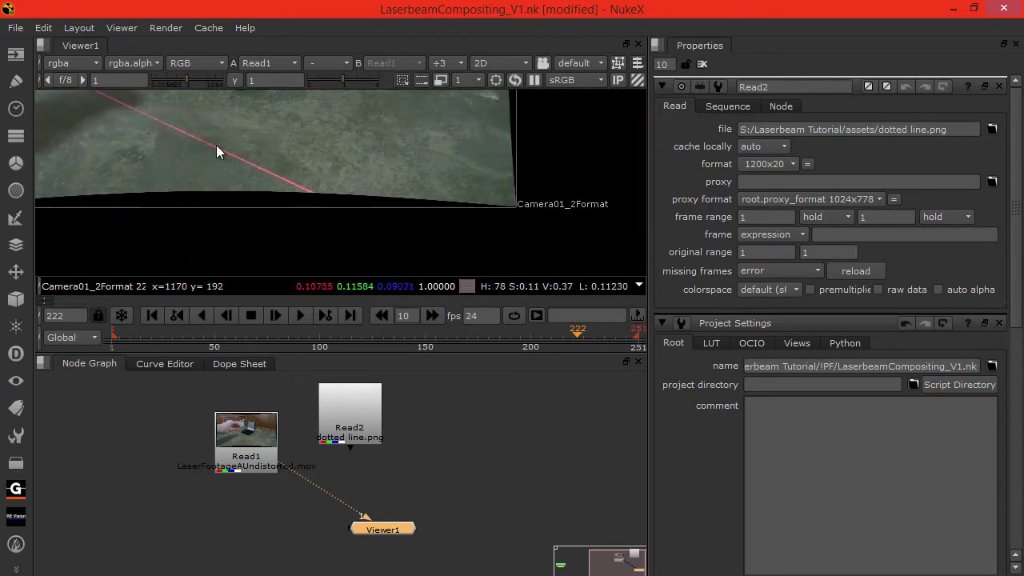
{"action": "scroll", "coordinate": [363, 255], "scroll_direction": "up", "scroll_amount": 1}
{"action": "middle_click_drag", "start_coordinate": [363, 247], "coordinate": [286, 199]}
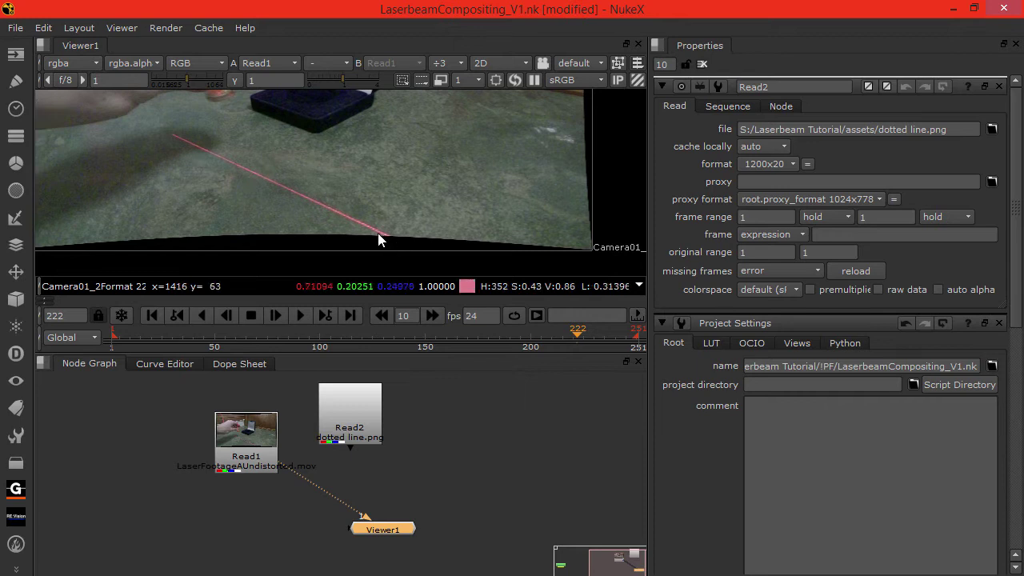
{"action": "scroll", "coordinate": [364, 224], "scroll_direction": "up", "scroll_amount": 6}
{"action": "scroll", "coordinate": [260, 165], "scroll_direction": "down", "scroll_amount": 2}
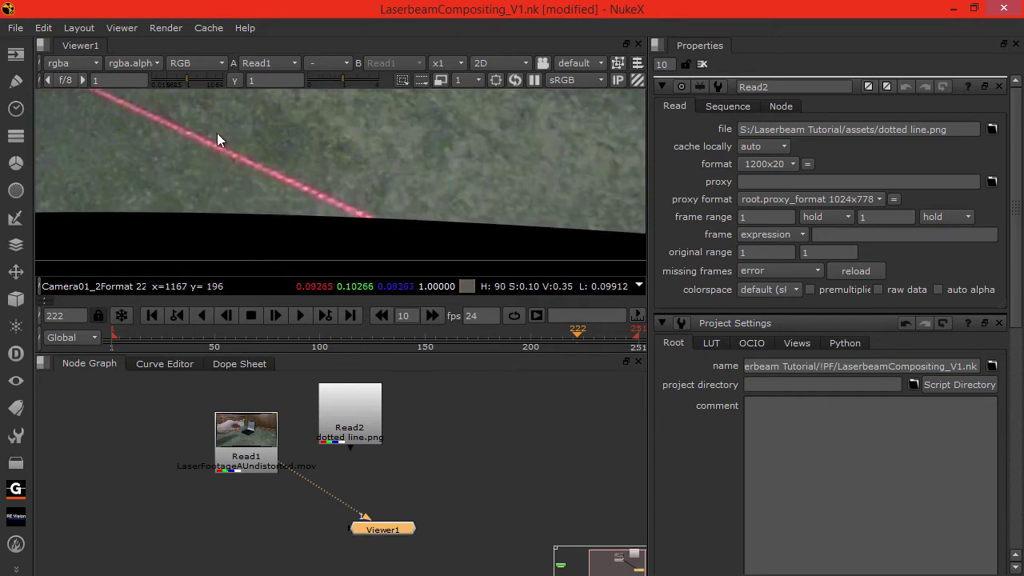
{"action": "scroll", "coordinate": [235, 173], "scroll_direction": "down", "scroll_amount": 2}
{"action": "scroll", "coordinate": [325, 240], "scroll_direction": "down", "scroll_amount": 2}
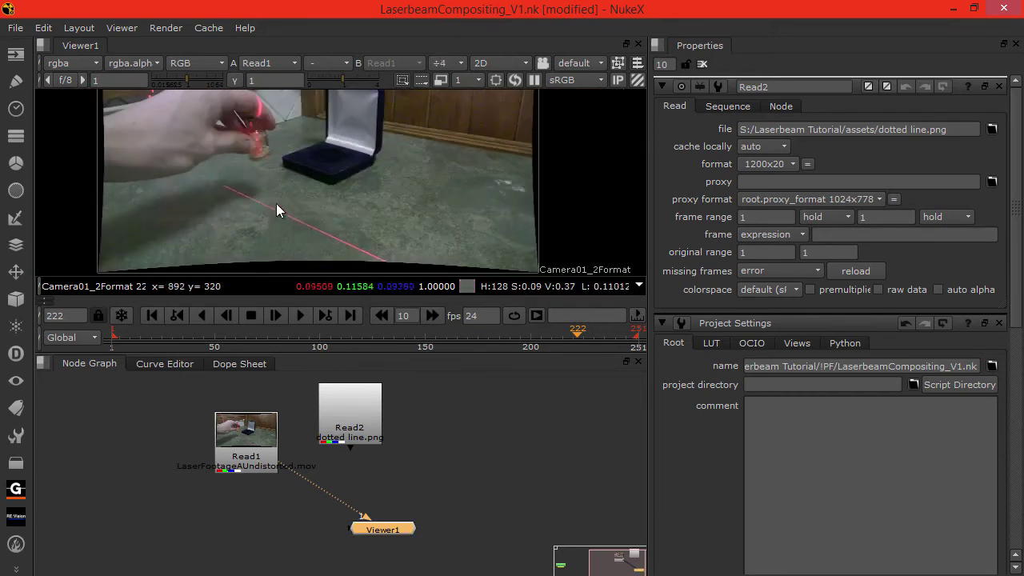
{"action": "middle_click_drag", "start_coordinate": [194, 121], "coordinate": [152, 125]}
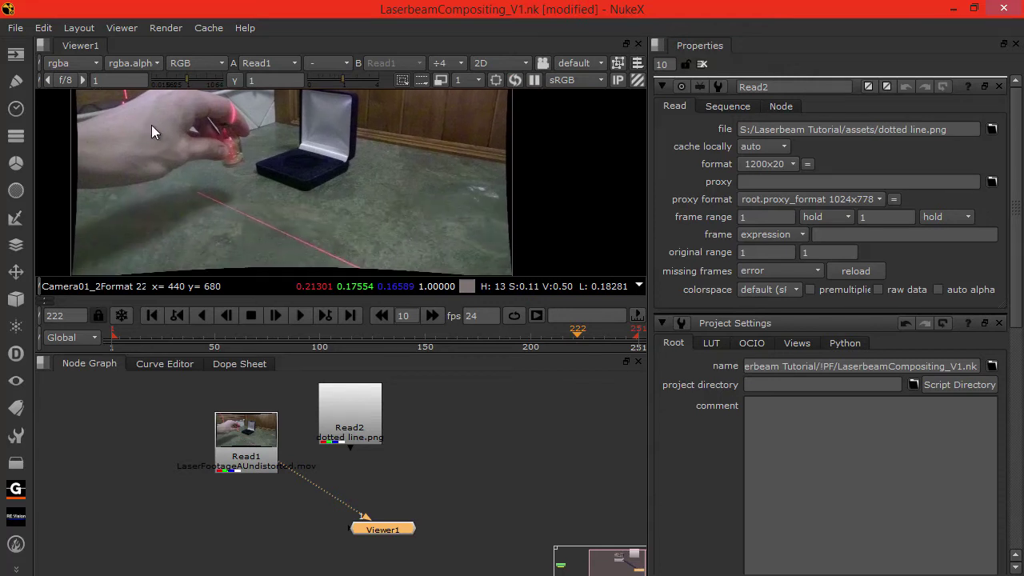
Step: Place the dotted line.png node to the left of the footage node and source the LaserFootageA.py script from the assets folder
{"action": "left_click_drag", "start_coordinate": [363, 428], "coordinate": [168, 452]}
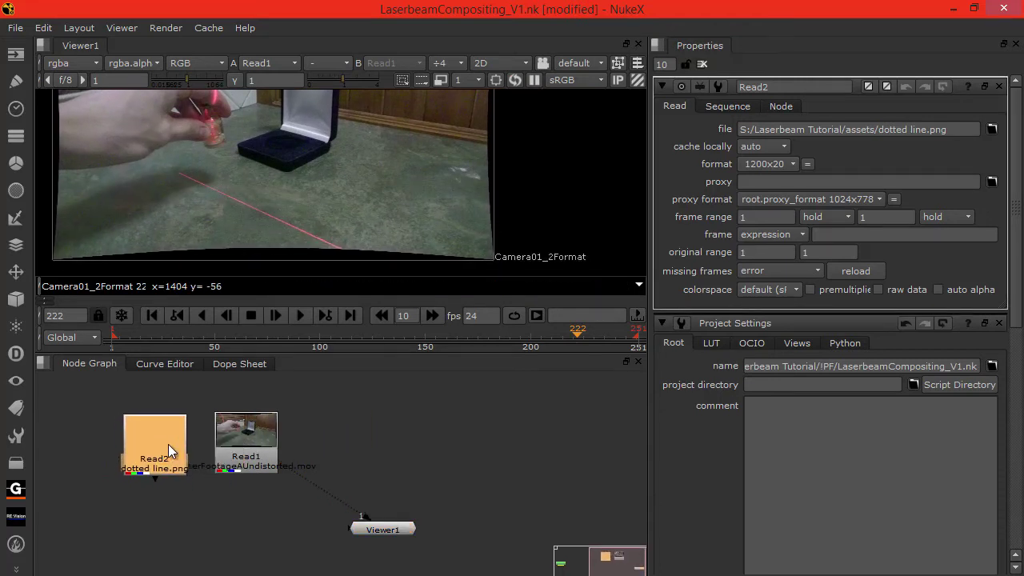
{"action": "left_click", "coordinate": [197, 502]}
{"action": "key", "text": "alt+x"}
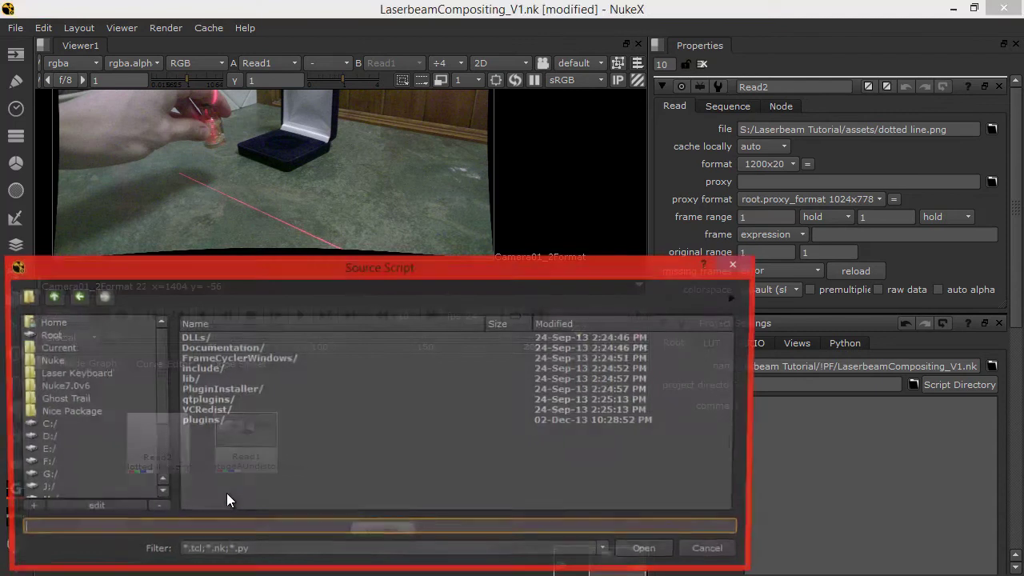
{"action": "left_click_drag", "start_coordinate": [157, 409], "coordinate": [171, 497]}
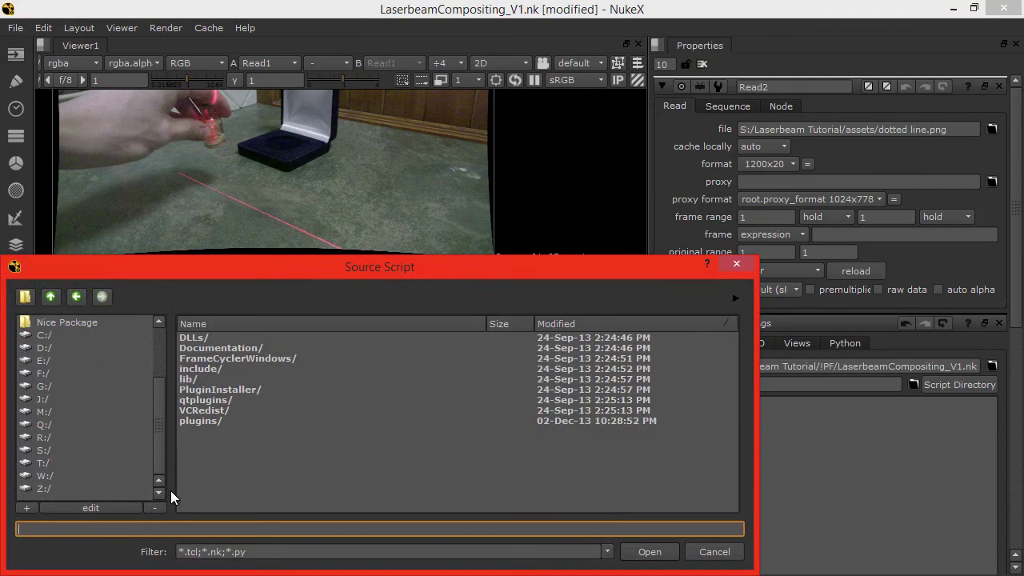
{"action": "left_click", "coordinate": [95, 449]}
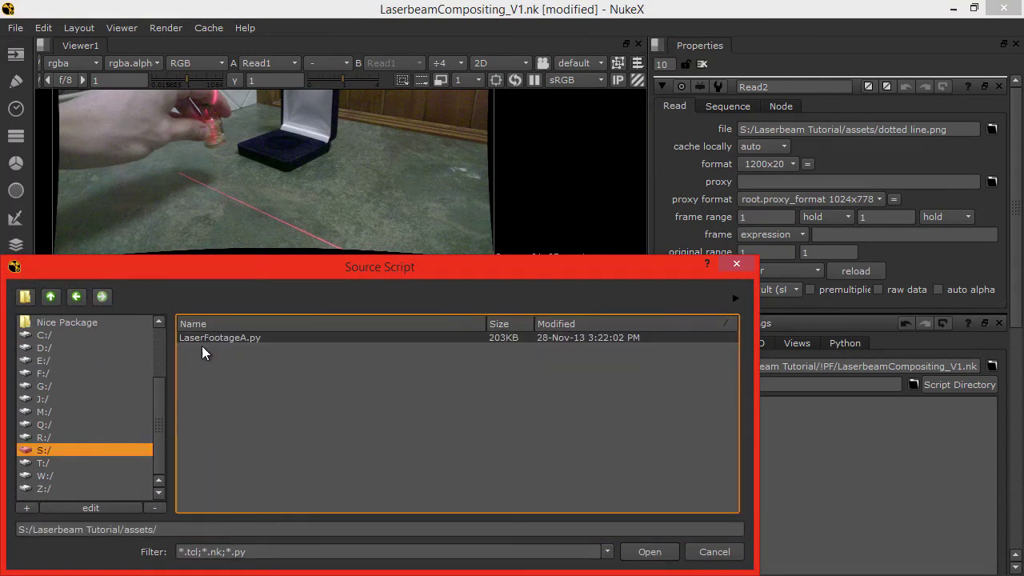
{"action": "double_click", "coordinate": [214, 339]}
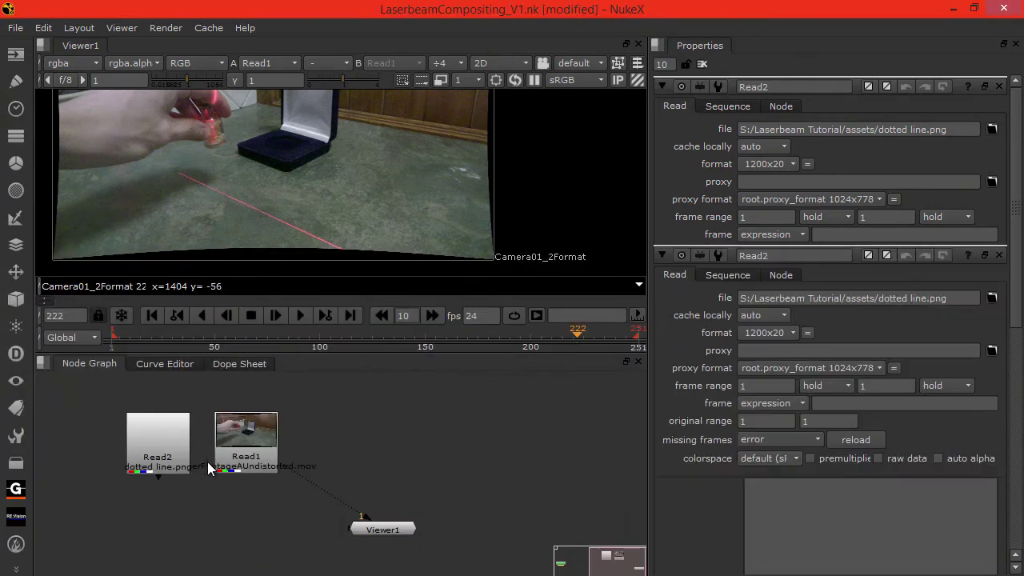
Step: Delete the Camera01_2Reader node showing ERROR from the imported camera setup
{"action": "scroll", "coordinate": [392, 464], "scroll_direction": "down", "scroll_amount": 5}
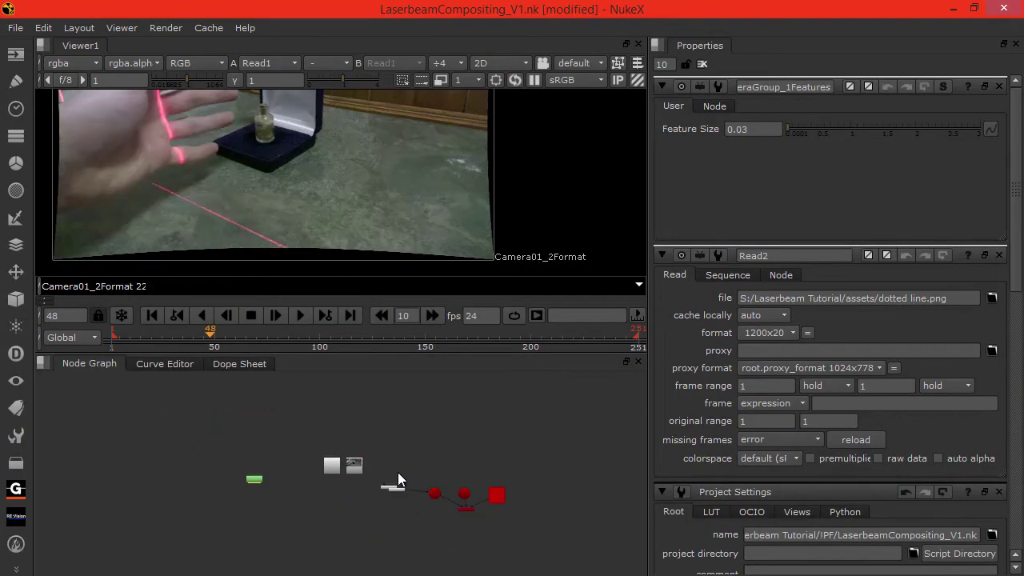
{"action": "scroll", "coordinate": [319, 441], "scroll_direction": "up", "scroll_amount": 2}
{"action": "scroll", "coordinate": [335, 472], "scroll_direction": "up", "scroll_amount": 3}
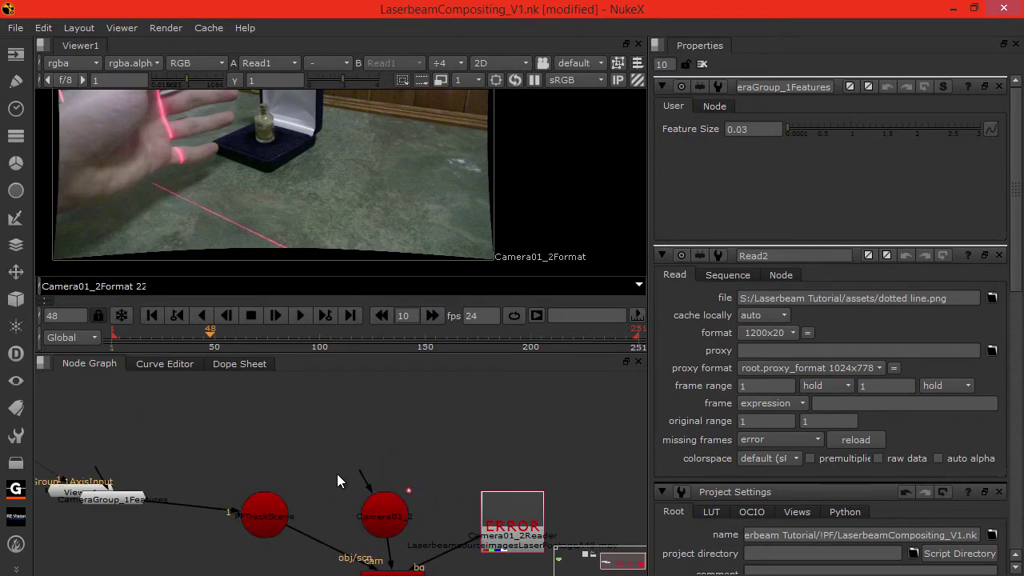
{"action": "middle_click_drag", "start_coordinate": [336, 473], "coordinate": [273, 403]}
{"action": "scroll", "coordinate": [336, 436], "scroll_direction": "down", "scroll_amount": 3}
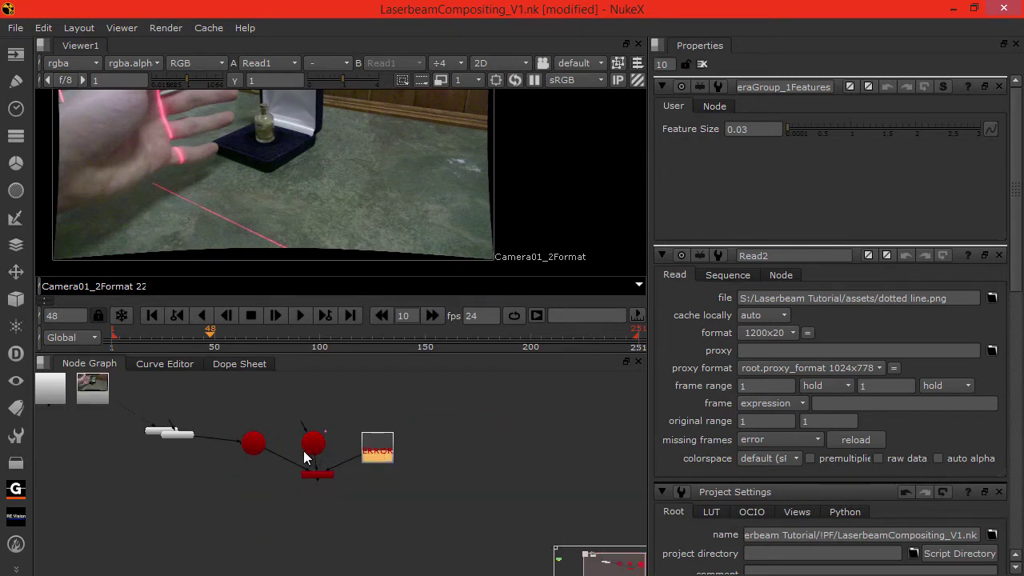
{"action": "key", "text": "Delete"}
Step: Reposition CameraGroup_1Features beneath PFTrackScene and line up the render node beneath the Camera01_2 node
{"action": "left_click_drag", "start_coordinate": [186, 438], "coordinate": [237, 468]}
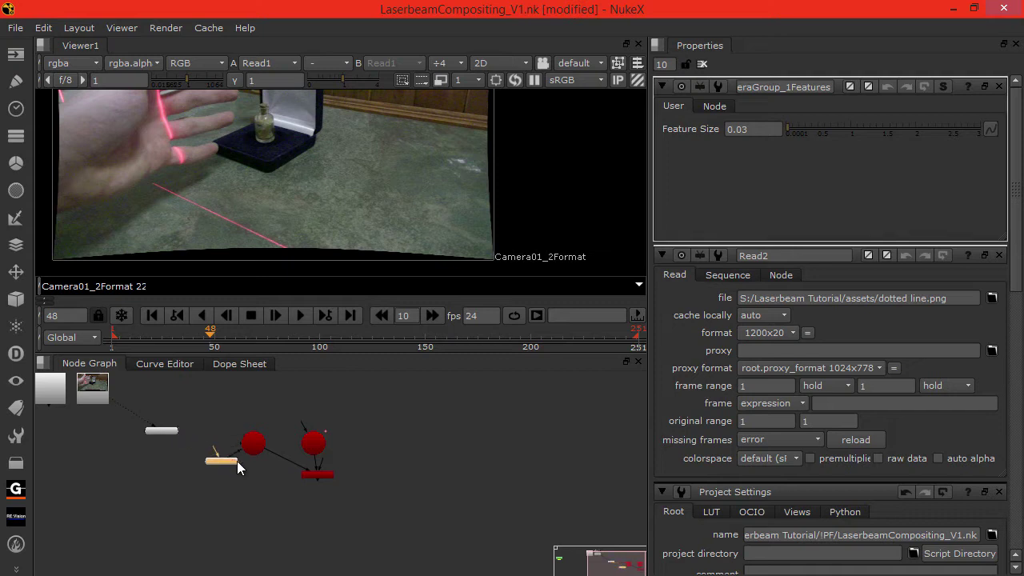
{"action": "scroll", "coordinate": [270, 488], "scroll_direction": "up", "scroll_amount": 4}
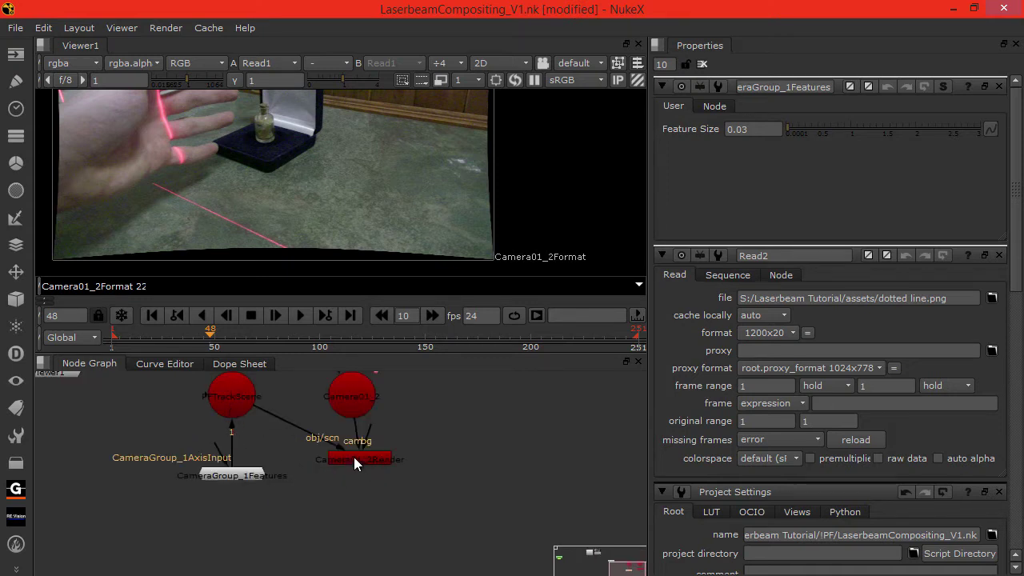
{"action": "middle_click_drag", "start_coordinate": [305, 392], "coordinate": [345, 439]}
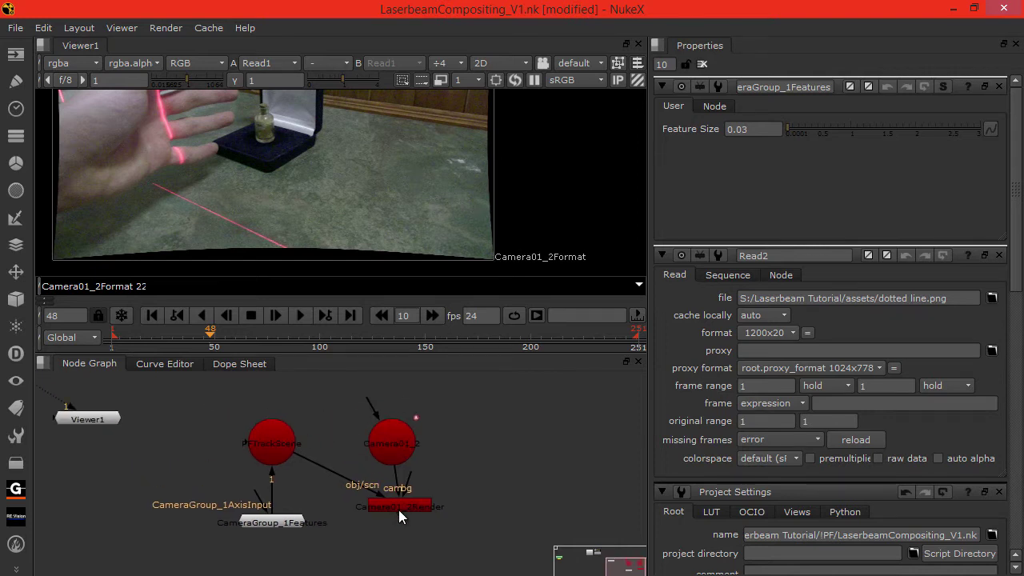
{"action": "left_click_drag", "start_coordinate": [398, 510], "coordinate": [390, 520]}
Step: Move the four imported camera, scene, features and render nodes together to just above the two Read nodes
{"action": "left_click_drag", "start_coordinate": [458, 554], "coordinate": [189, 374]}
{"action": "scroll", "coordinate": [208, 391], "scroll_direction": "down", "scroll_amount": 4}
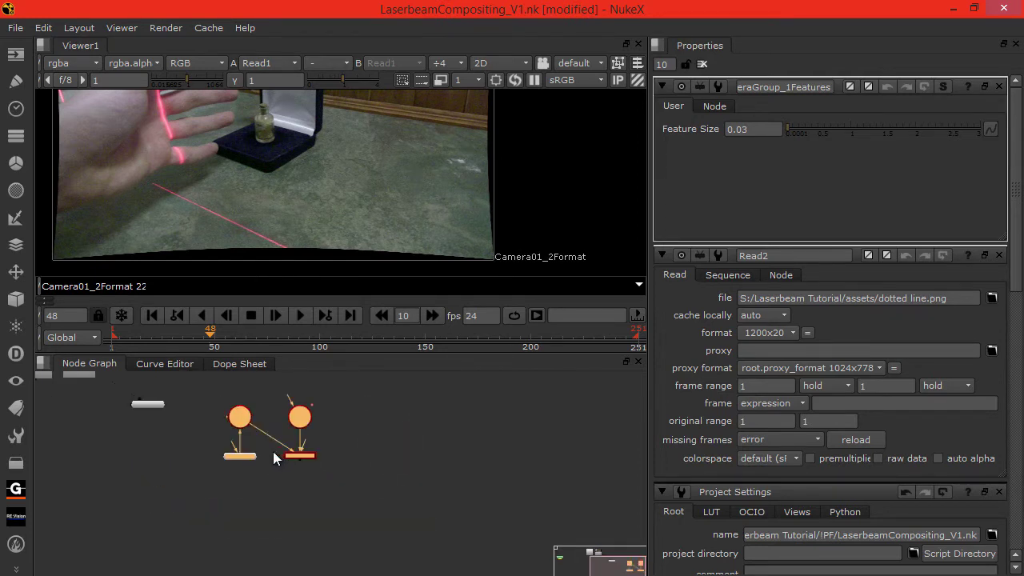
{"action": "middle_click_drag", "start_coordinate": [248, 436], "coordinate": [381, 541]}
{"action": "left_click_drag", "start_coordinate": [367, 523], "coordinate": [155, 398]}
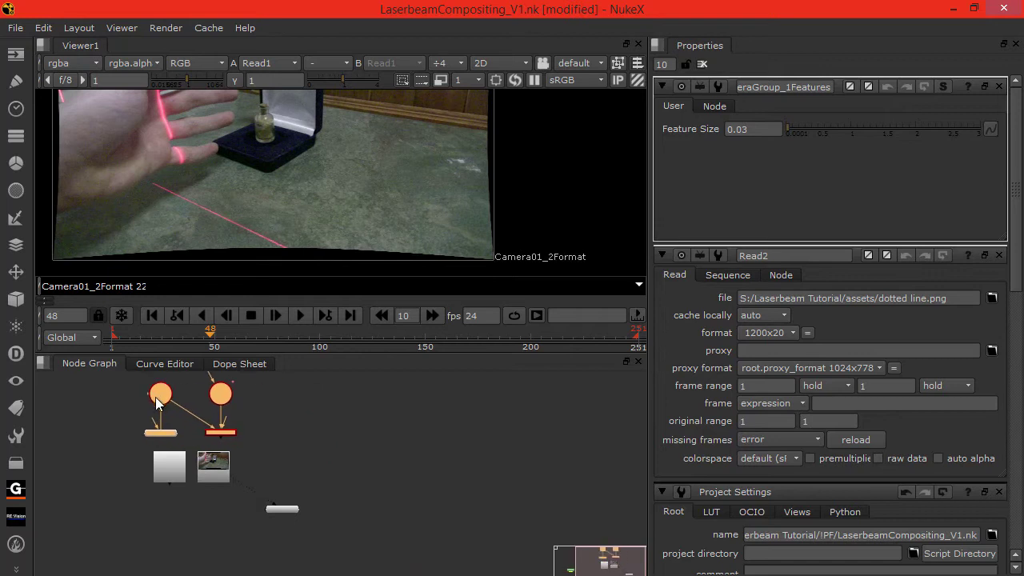
{"action": "left_click", "coordinate": [107, 399]}
{"action": "middle_click_drag", "start_coordinate": [111, 390], "coordinate": [157, 417]}
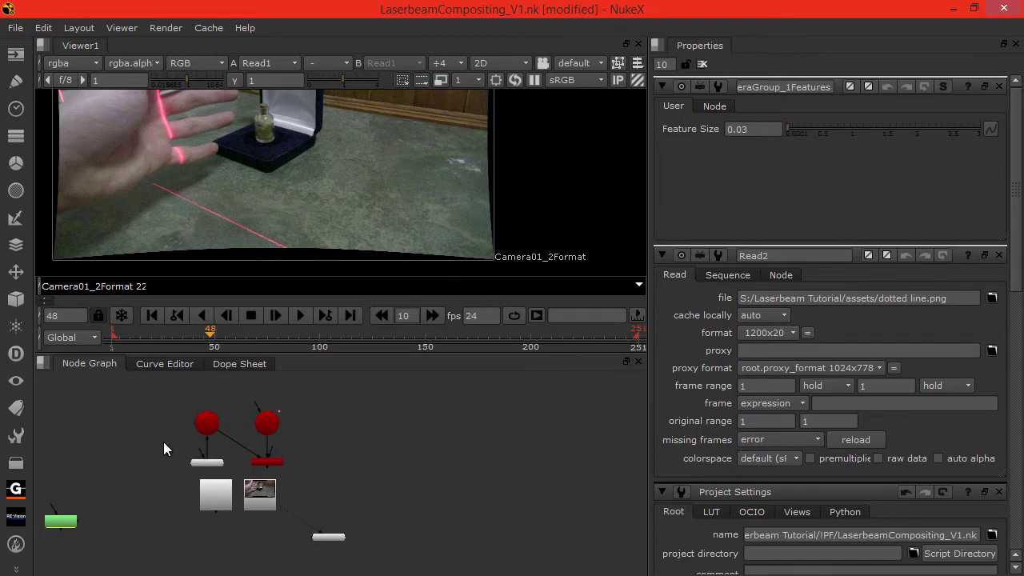
Step: Place the dotted line.png node above PFTrackScene and attach a Card node to its output
{"action": "key", "text": "space"}
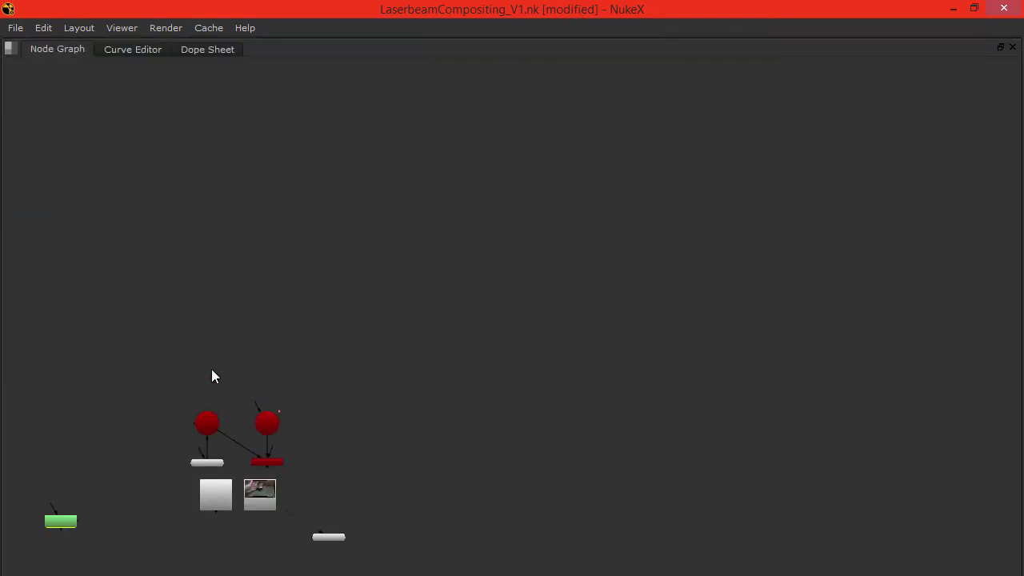
{"action": "middle_click_drag", "start_coordinate": [205, 422], "coordinate": [268, 284]}
{"action": "scroll", "coordinate": [268, 284], "scroll_direction": "up", "scroll_amount": 2}
{"action": "scroll", "coordinate": [225, 370], "scroll_direction": "down", "scroll_amount": 1}
{"action": "middle_click_drag", "start_coordinate": [95, 475], "coordinate": [202, 352]}
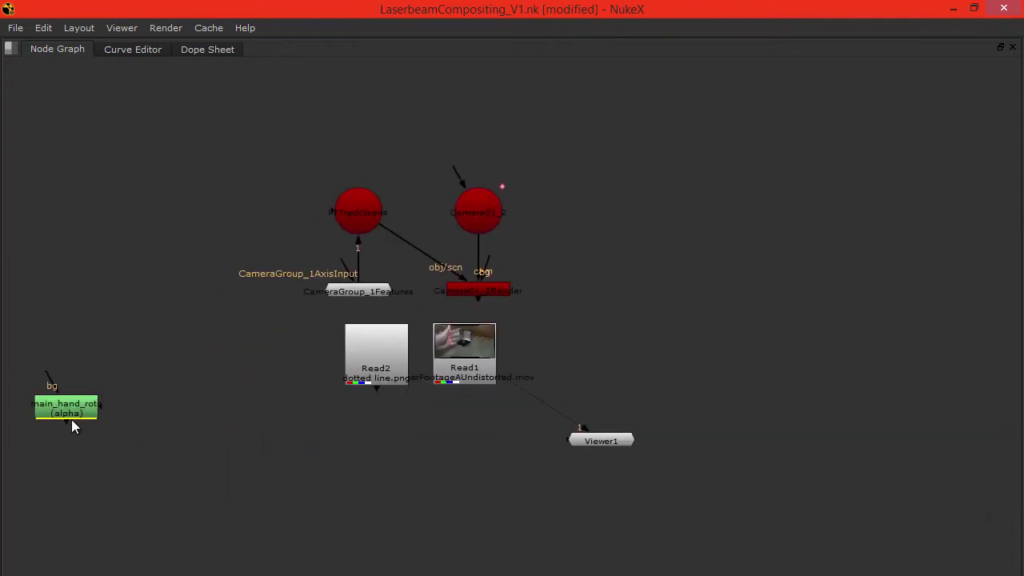
{"action": "scroll", "coordinate": [294, 349], "scroll_direction": "up", "scroll_amount": 3}
{"action": "middle_click_drag", "start_coordinate": [320, 336], "coordinate": [149, 370]}
{"action": "scroll", "coordinate": [100, 415], "scroll_direction": "down", "scroll_amount": 3}
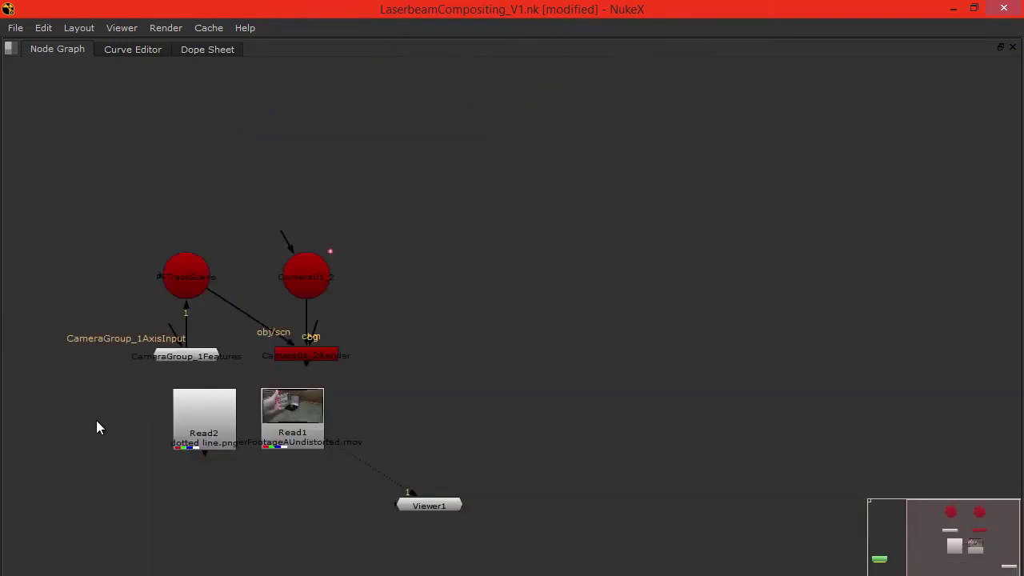
{"action": "middle_click_drag", "start_coordinate": [239, 409], "coordinate": [177, 417]}
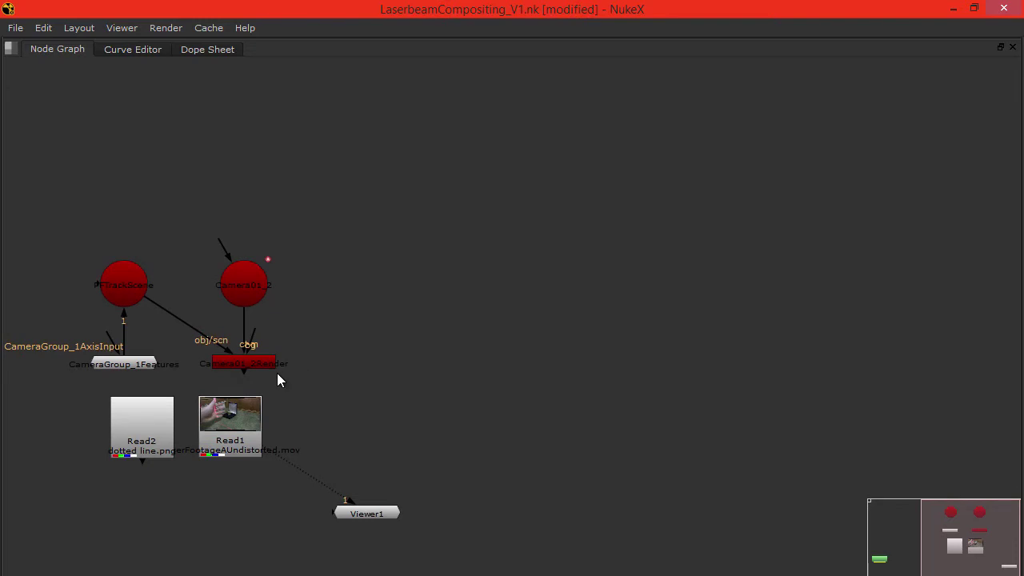
{"action": "left_click_drag", "start_coordinate": [139, 437], "coordinate": [101, 160]}
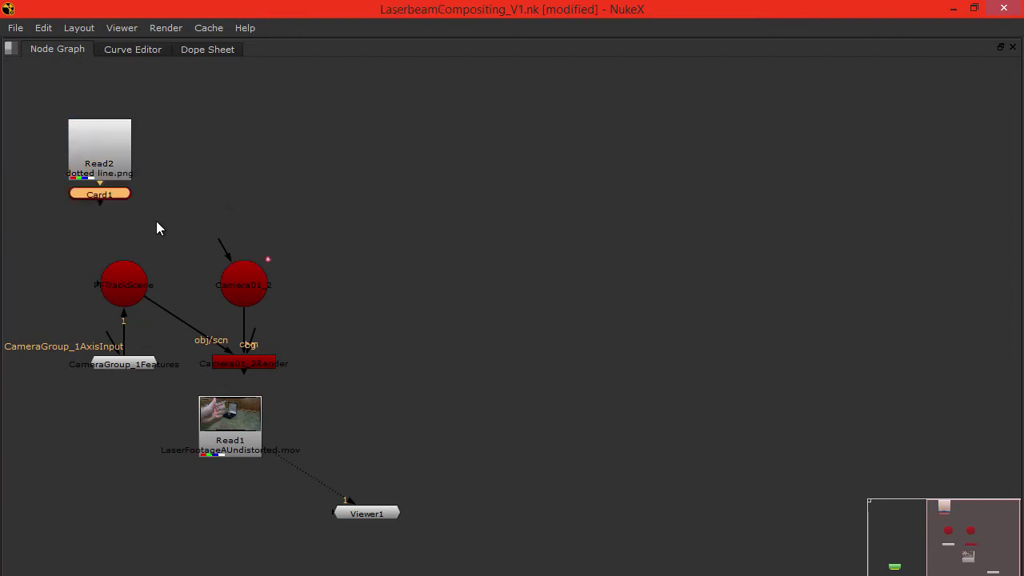
Step: Connect Card1 to PFTrackScene and view the Camera01_2 render node's output
{"action": "left_click_drag", "start_coordinate": [101, 210], "coordinate": [140, 264]}
{"action": "left_click", "coordinate": [155, 255]}
{"action": "left_click", "coordinate": [245, 362]}
{"action": "key", "text": "1"}
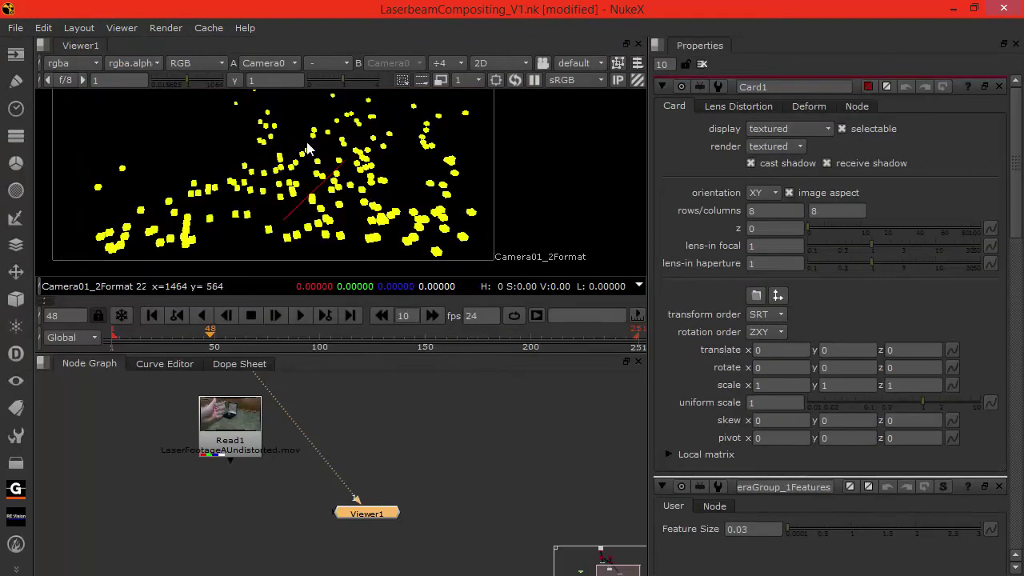
{"action": "right_click", "coordinate": [259, 140]}
{"action": "left_click", "coordinate": [233, 122]}
{"action": "middle_click_drag", "start_coordinate": [235, 137], "coordinate": [224, 214]}
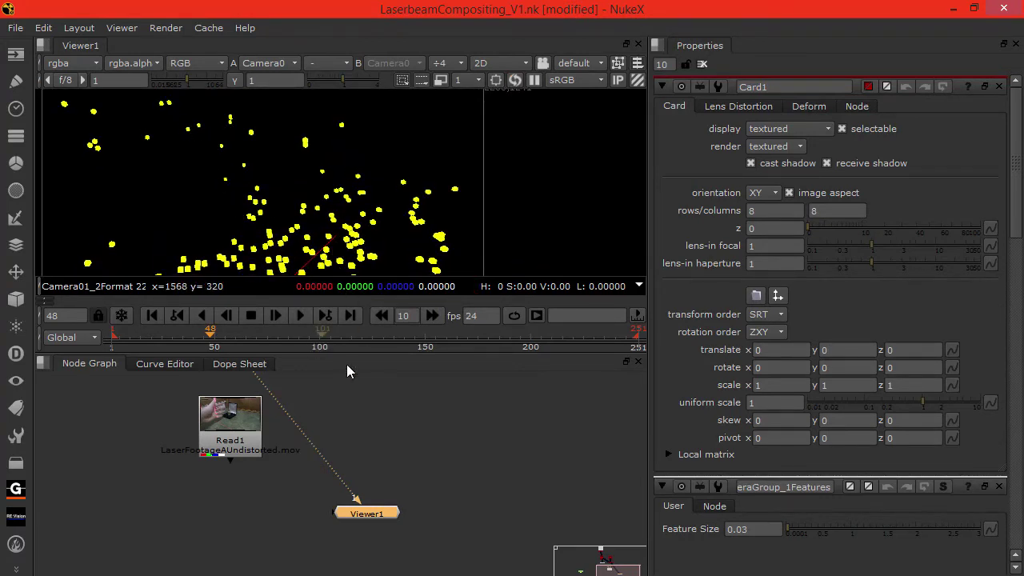
Step: Place the LaserFootageAUndistorted.mov node beside Camera01_2 and connect it to the render node's bg input
{"action": "middle_click_drag", "start_coordinate": [352, 432], "coordinate": [419, 543]}
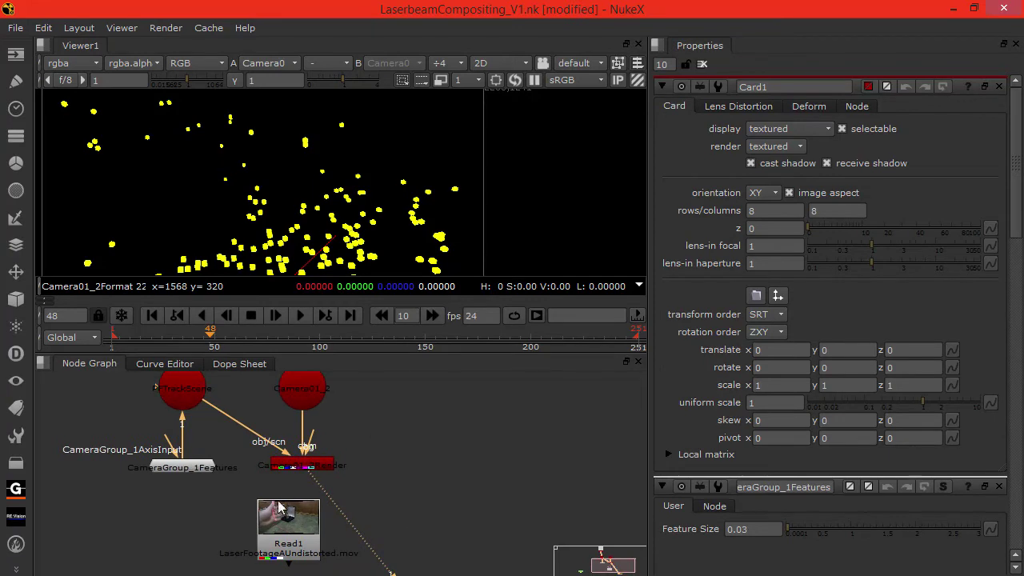
{"action": "left_click_drag", "start_coordinate": [280, 508], "coordinate": [392, 389]}
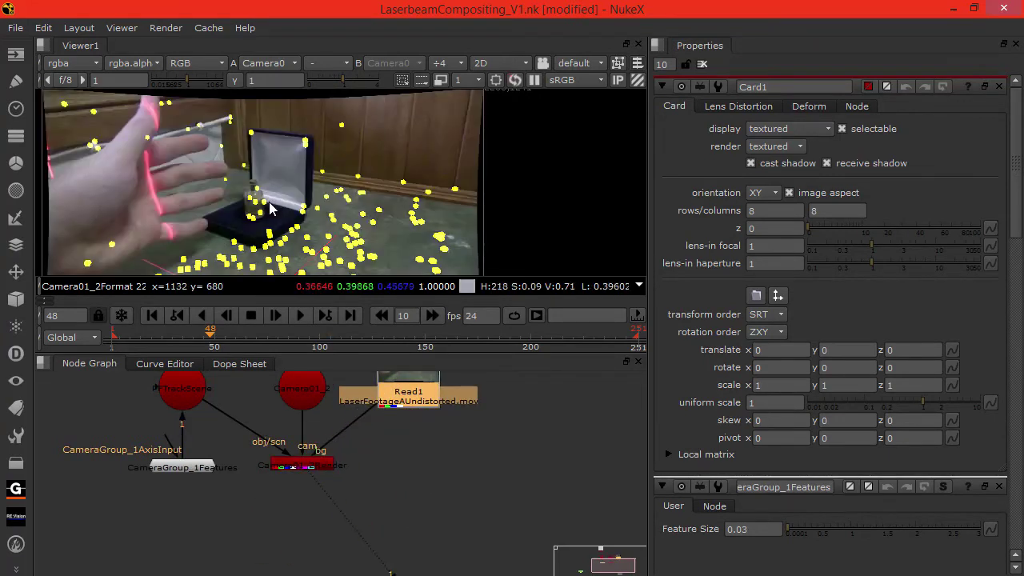
{"action": "middle_click_drag", "start_coordinate": [302, 244], "coordinate": [288, 163]}
{"action": "scroll", "coordinate": [286, 163], "scroll_direction": "up", "scroll_amount": 1}
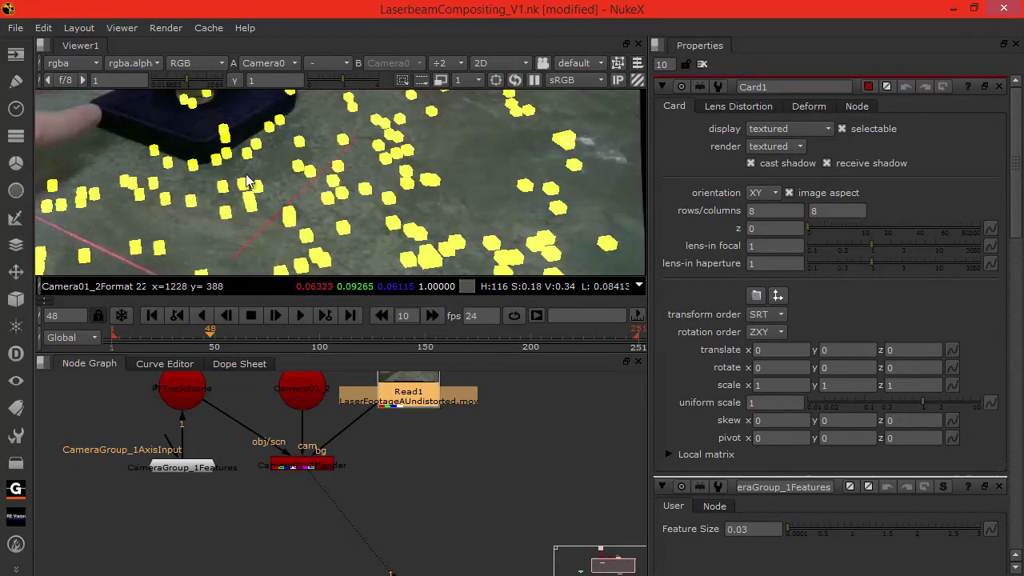
{"action": "scroll", "coordinate": [228, 188], "scroll_direction": "down", "scroll_amount": 3}
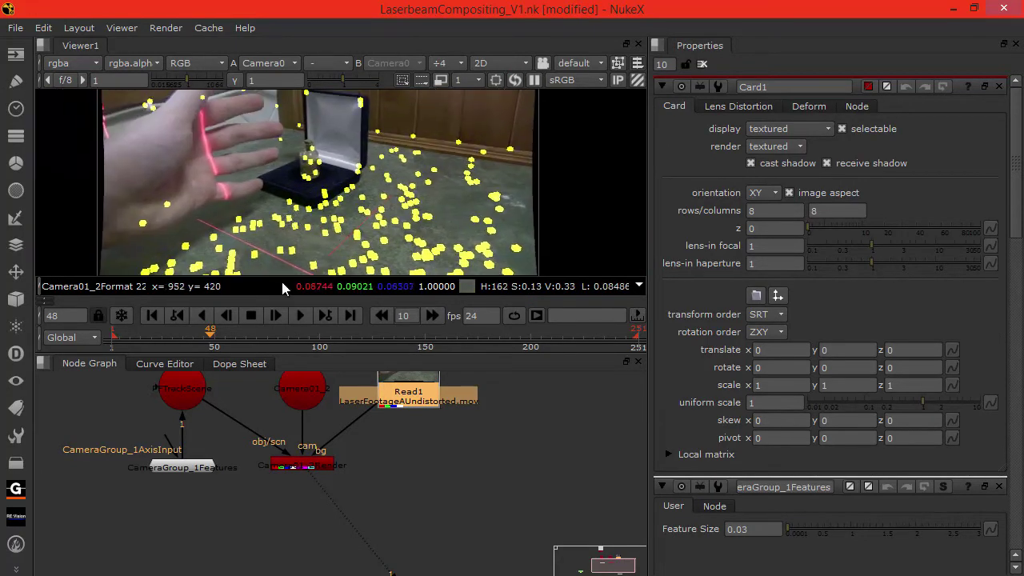
Step: Select Card1 and examine its orientation relative to the tracked features and camera in the 3D view
{"action": "middle_click_drag", "start_coordinate": [265, 417], "coordinate": [305, 503]}
{"action": "left_click", "coordinate": [193, 385]}
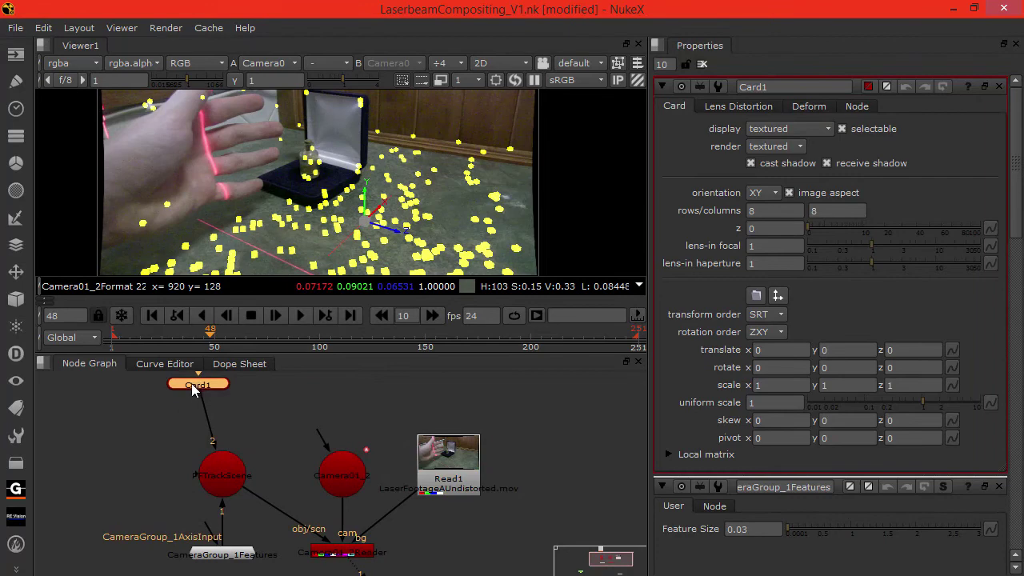
{"action": "key", "text": "Tab"}
{"action": "scroll", "coordinate": [387, 242], "scroll_direction": "down", "scroll_amount": 3}
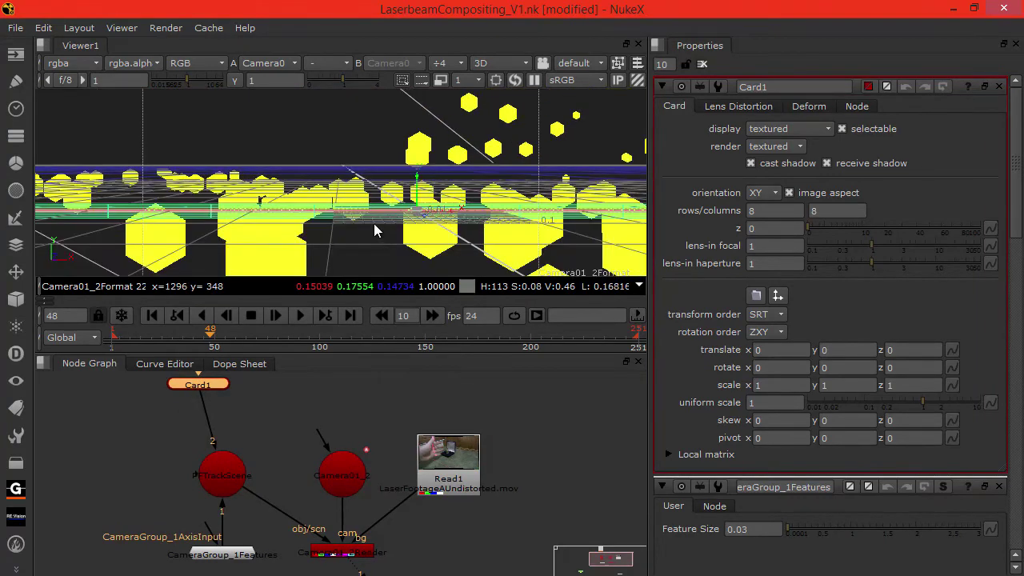
{"action": "middle_click_drag", "start_coordinate": [373, 223], "coordinate": [421, 277]}
{"action": "left_click_drag", "start_coordinate": [420, 185], "coordinate": [680, 209], "text": "ctrl"}
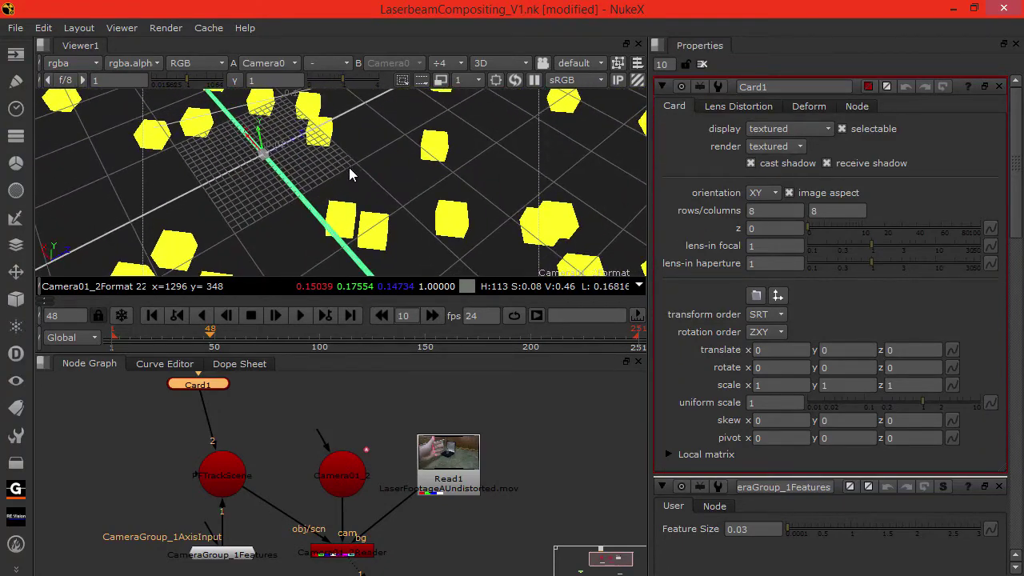
{"action": "middle_click_drag", "start_coordinate": [349, 167], "coordinate": [43, 138], "text": "alt"}
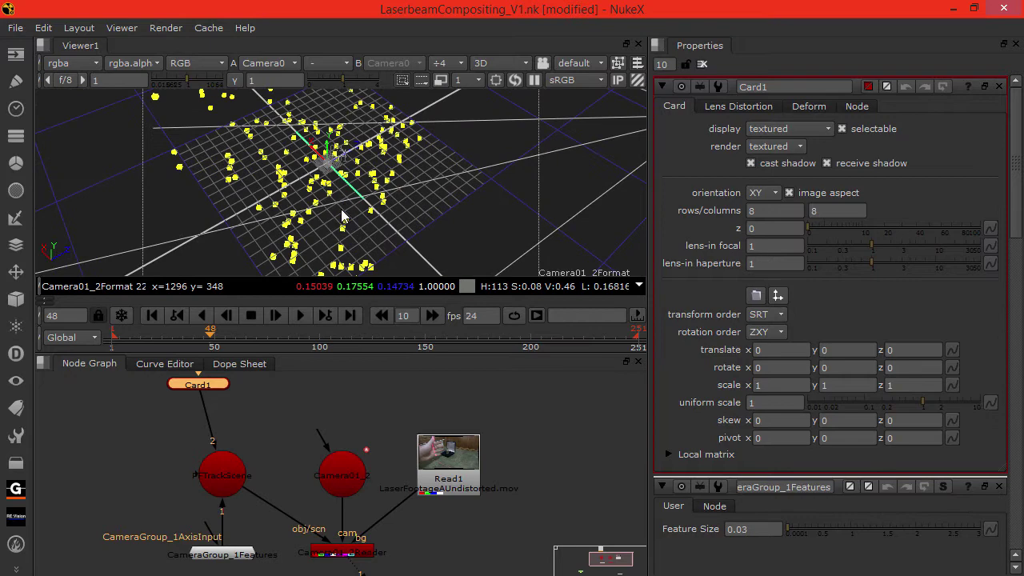
{"action": "left_click_drag", "start_coordinate": [342, 211], "coordinate": [381, 194], "text": "alt"}
{"action": "left_click_drag", "start_coordinate": [307, 143], "coordinate": [70, 90], "text": "ctrl"}
{"action": "middle_click_drag", "start_coordinate": [387, 217], "coordinate": [266, 182], "text": "alt"}
{"action": "left_click_drag", "start_coordinate": [266, 187], "coordinate": [439, 92], "text": "ctrl"}
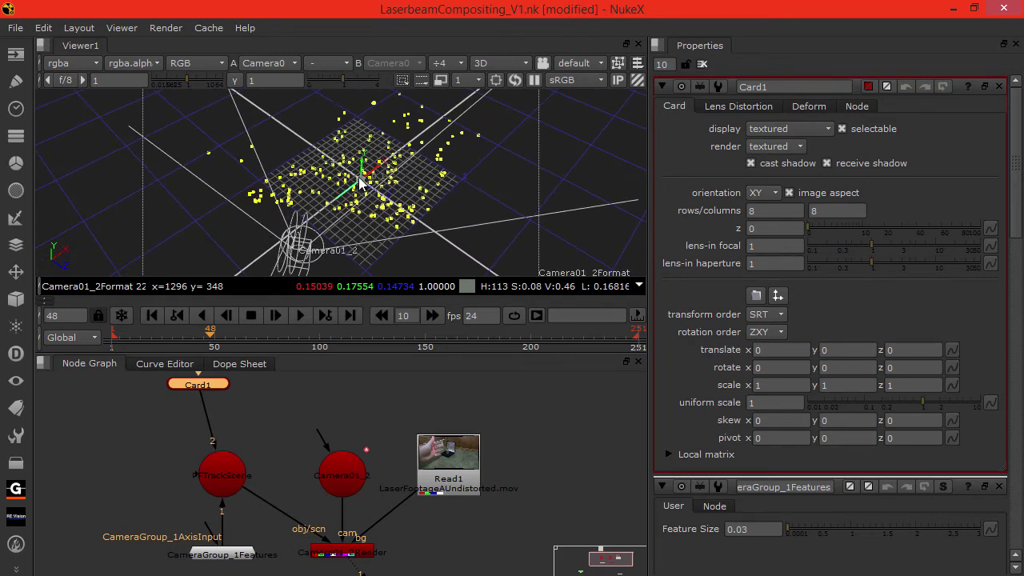
Step: Shift Card1 to -0.1 on X and set its Y rotation to -90
{"action": "mouse_move", "coordinate": [380, 171]}
{"action": "left_mouse_down"}
{"action": "mouse_move", "coordinate": [352, 179]}
{"action": "mouse_move", "coordinate": [370, 174]}
{"action": "left_mouse_up"}
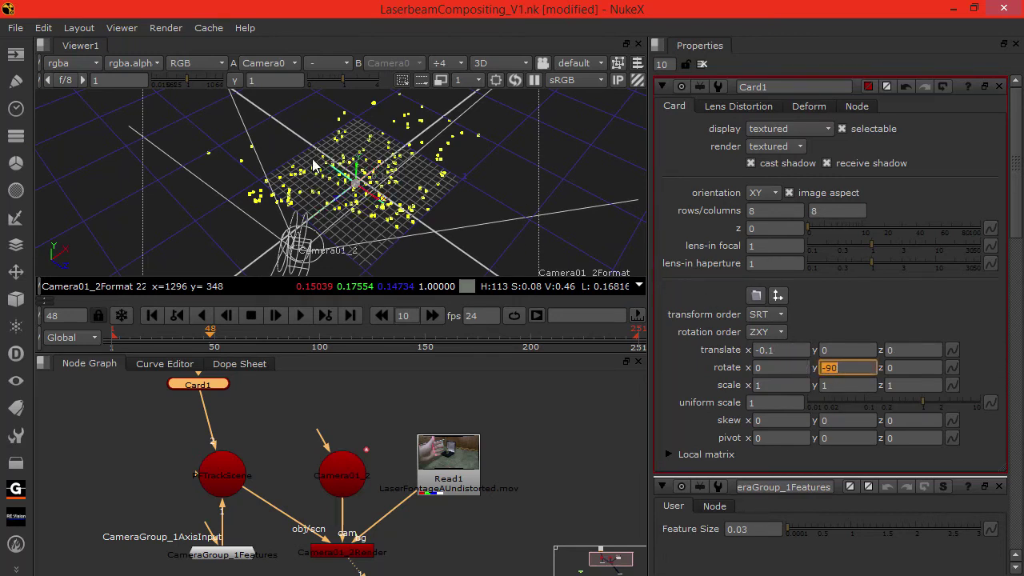
{"action": "left_click", "coordinate": [304, 122]}
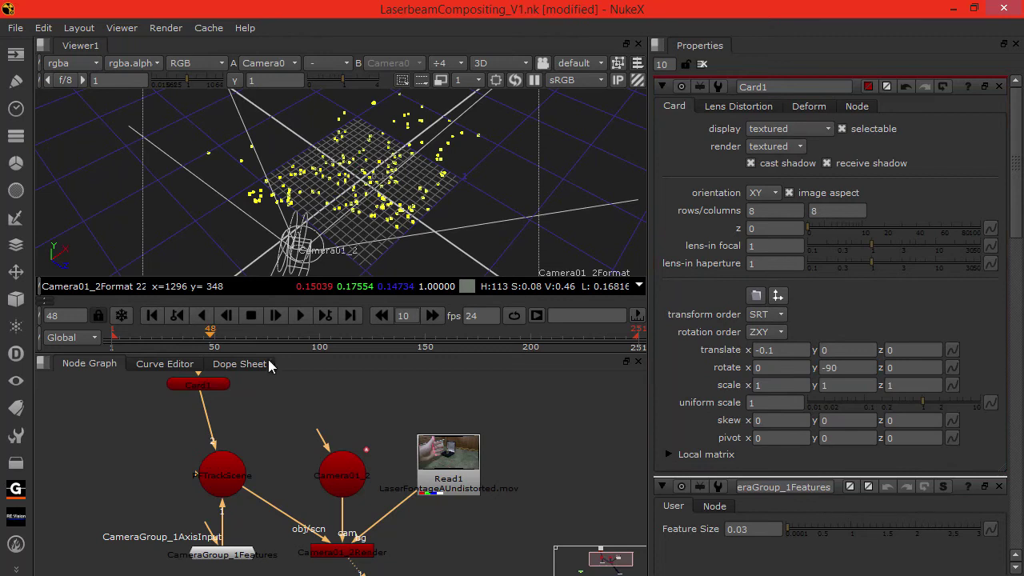
{"action": "left_click", "coordinate": [198, 385]}
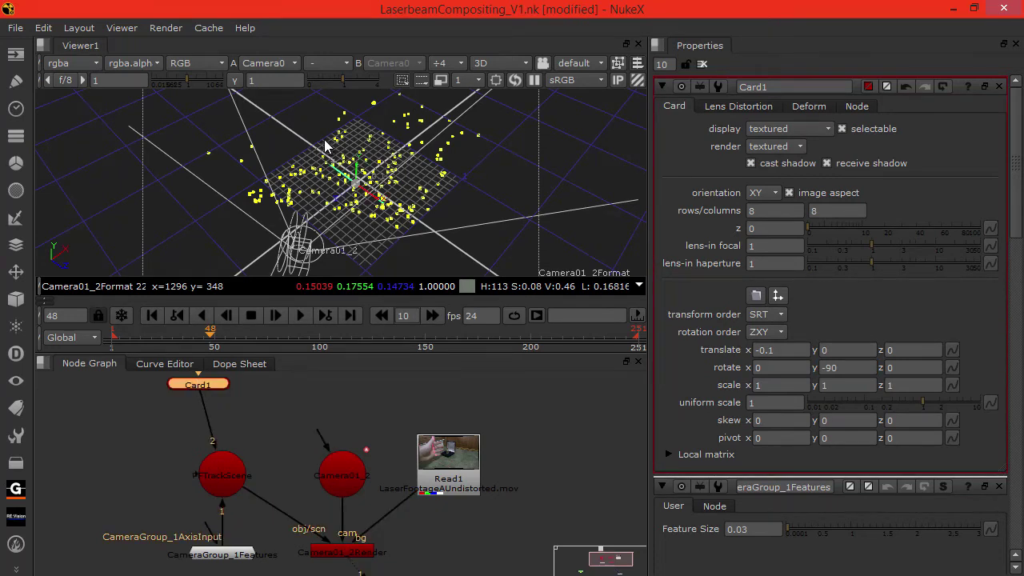
Step: Return to the 2D camera view and move Card1 toward the laser line, to about X -0.71 and Z -1.455
{"action": "key", "text": "Tab"}
{"action": "left_click_drag", "start_coordinate": [341, 243], "coordinate": [244, 294]}
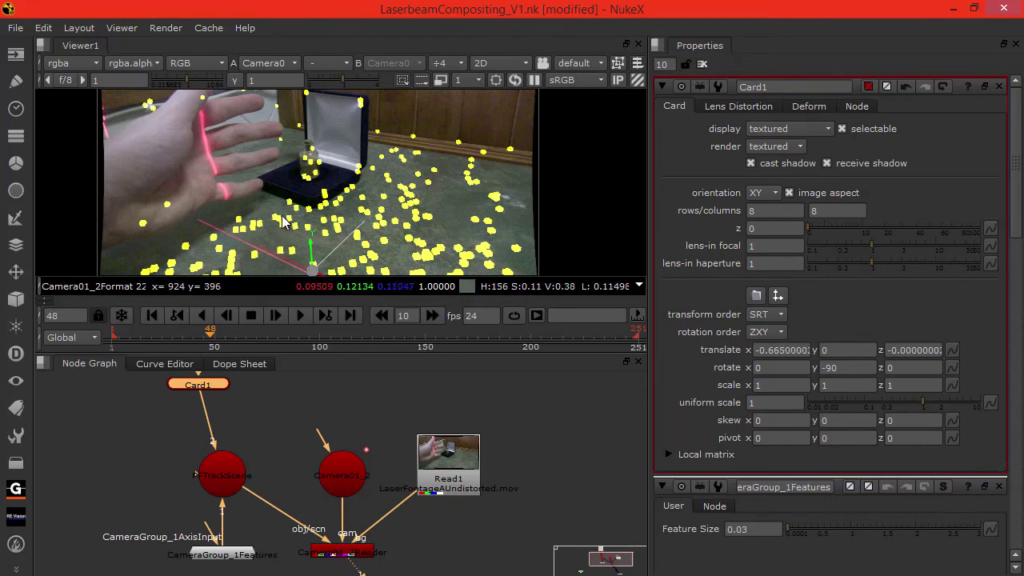
{"action": "middle_click_drag", "start_coordinate": [294, 202], "coordinate": [303, 128]}
{"action": "left_click_drag", "start_coordinate": [309, 211], "coordinate": [210, 217]}
{"action": "scroll", "coordinate": [288, 235], "scroll_direction": "up", "scroll_amount": 2}
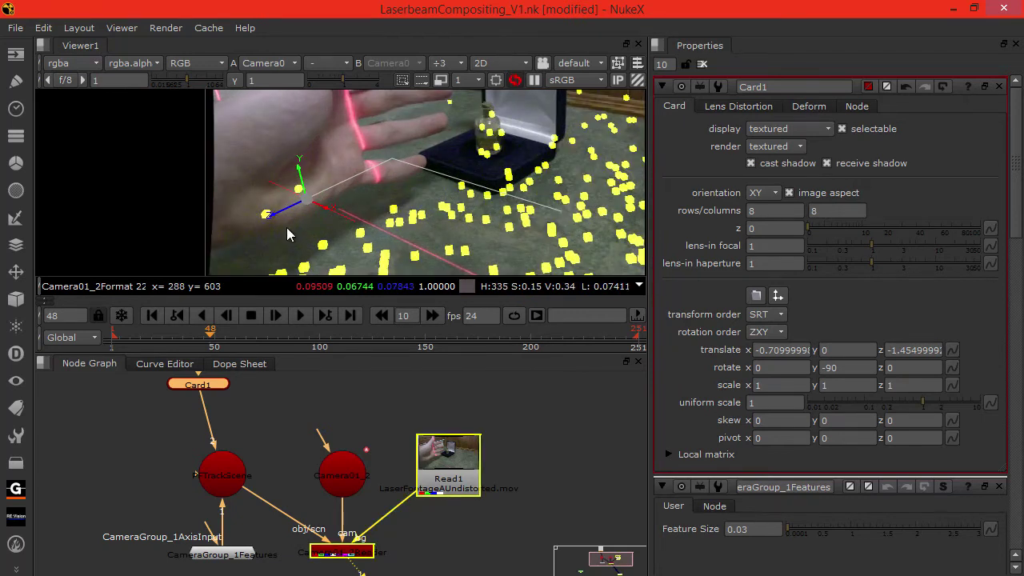
Step: Refine Card1's position along the laser line to X -0.676 and about Z -1.656
{"action": "scroll", "coordinate": [287, 235], "scroll_direction": "up", "scroll_amount": 3}
{"action": "left_click_drag", "start_coordinate": [264, 154], "coordinate": [217, 130]}
{"action": "scroll", "coordinate": [218, 130], "scroll_direction": "down", "scroll_amount": 2}
{"action": "middle_click_drag", "start_coordinate": [235, 165], "coordinate": [303, 247]}
{"action": "scroll", "coordinate": [247, 199], "scroll_direction": "up", "scroll_amount": 6}
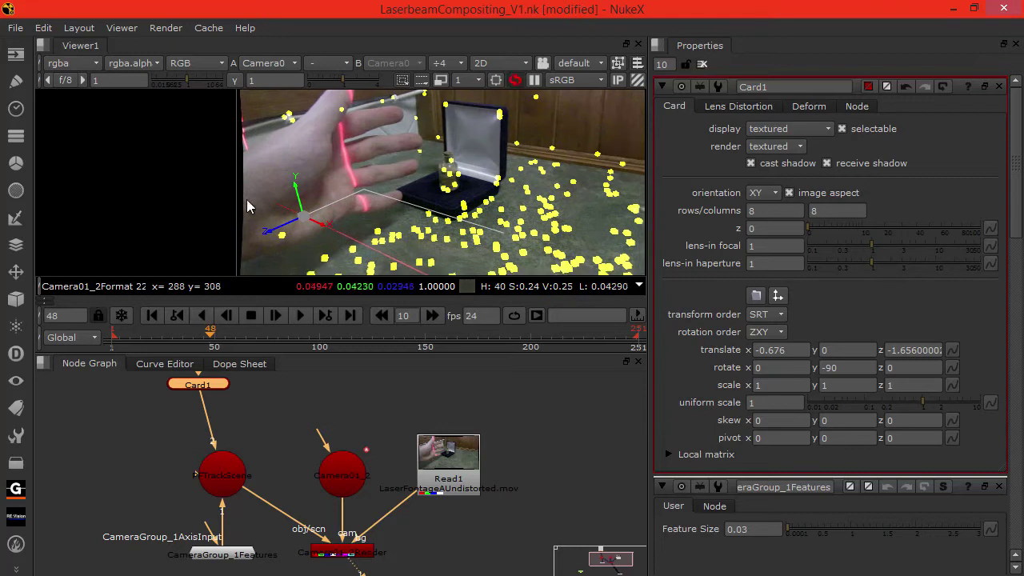
{"action": "scroll", "coordinate": [287, 224], "scroll_direction": "down", "scroll_amount": 2}
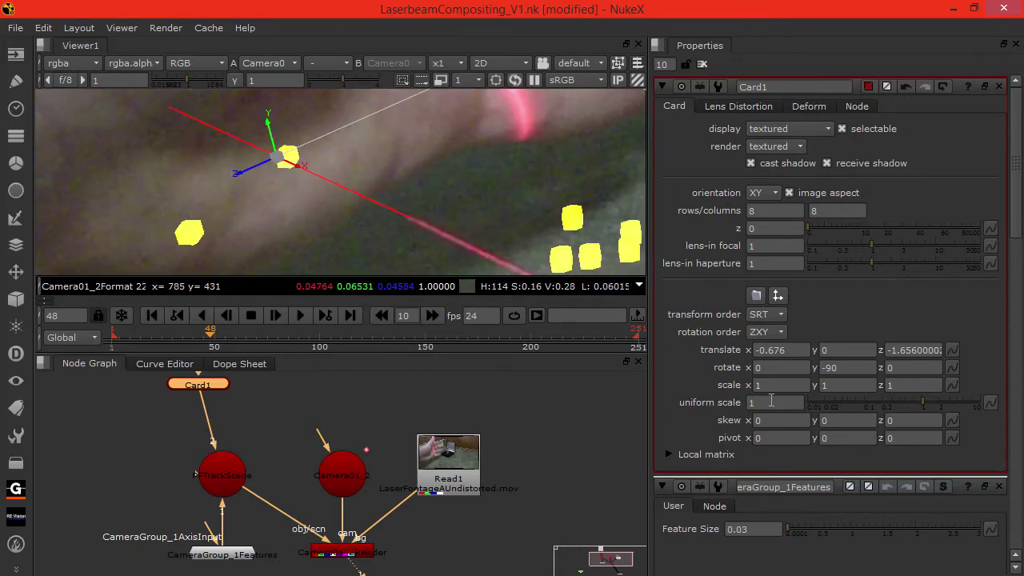
Step: Set Card1's uniform scale to 3 and slide it along the laser line to about Z -2.056
{"action": "key", "text": "Return"}
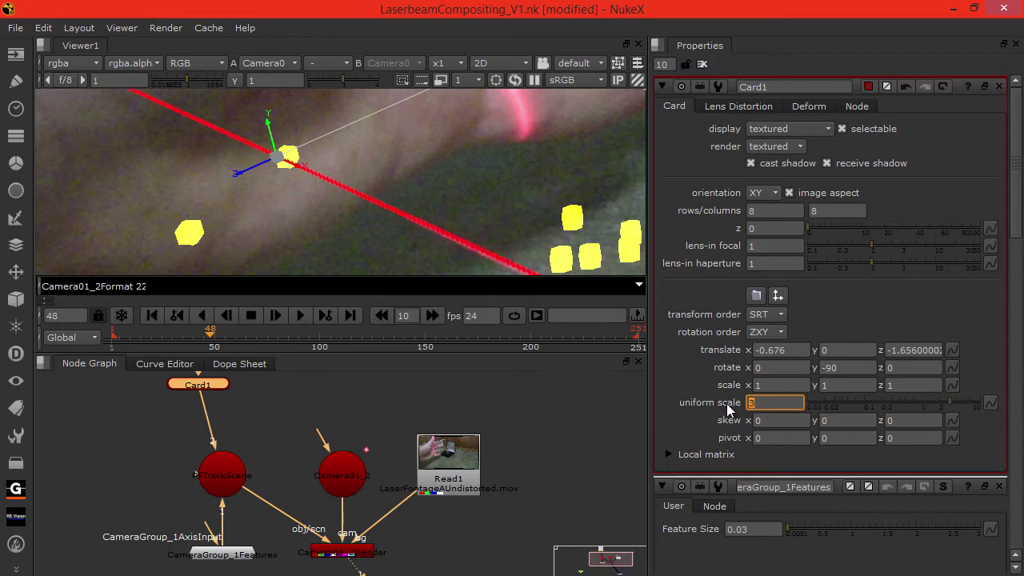
{"action": "left_click_drag", "start_coordinate": [291, 164], "coordinate": [149, 116]}
{"action": "middle_click_drag", "start_coordinate": [303, 237], "coordinate": [474, 229]}
{"action": "scroll", "coordinate": [378, 199], "scroll_direction": "down", "scroll_amount": 5}
{"action": "middle_click_drag", "start_coordinate": [239, 156], "coordinate": [302, 233]}
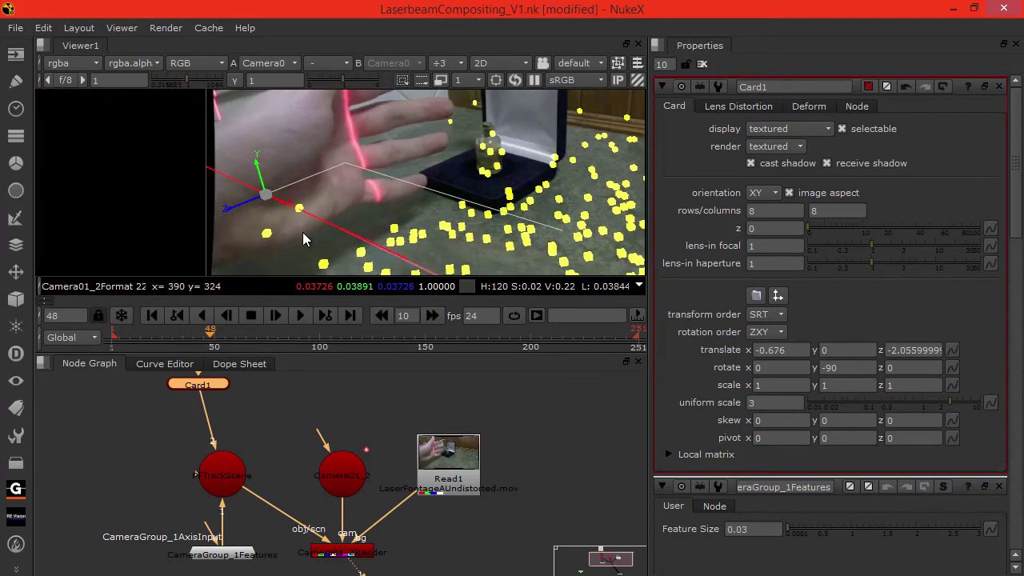
{"action": "scroll", "coordinate": [269, 214], "scroll_direction": "up", "scroll_amount": 2}
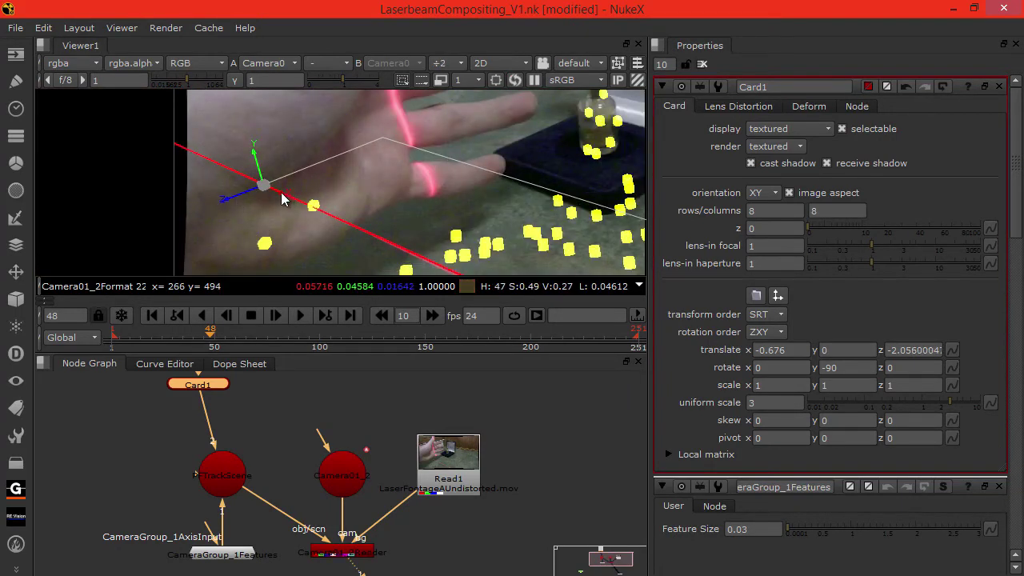
Step: Slide Card1 further back along the laser line to Z -2.625, keeping X at about -0.676
{"action": "left_click_drag", "start_coordinate": [282, 199], "coordinate": [224, 171]}
{"action": "scroll", "coordinate": [281, 204], "scroll_direction": "up", "scroll_amount": 3}
{"action": "middle_click_drag", "start_coordinate": [300, 223], "coordinate": [278, 202]}
{"action": "scroll", "coordinate": [277, 200], "scroll_direction": "down", "scroll_amount": 3}
{"action": "left_click_drag", "start_coordinate": [203, 147], "coordinate": [208, 155]}
{"action": "scroll", "coordinate": [250, 210], "scroll_direction": "up", "scroll_amount": 2}
{"action": "scroll", "coordinate": [240, 165], "scroll_direction": "down", "scroll_amount": 5}
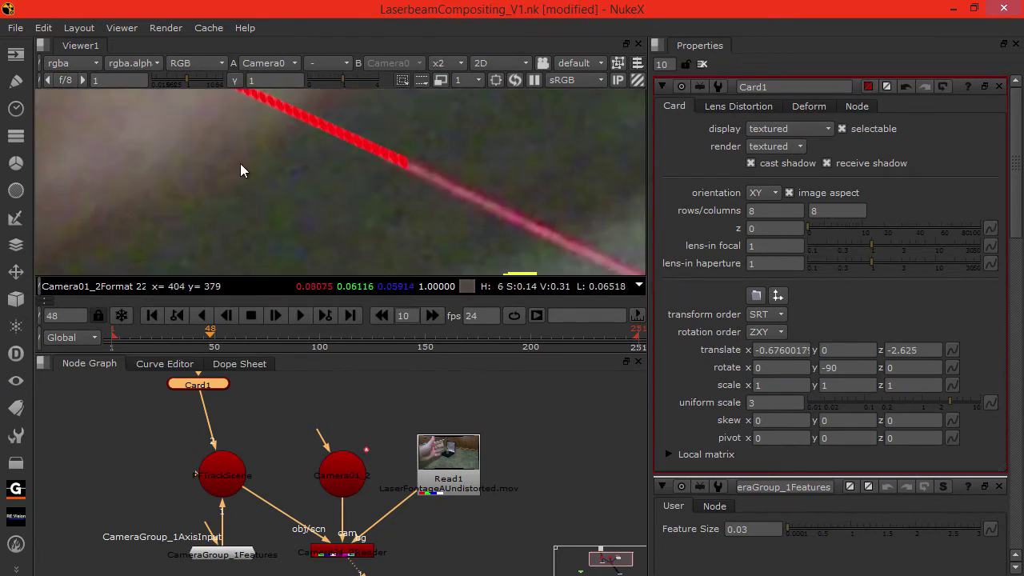
{"action": "scroll", "coordinate": [238, 186], "scroll_direction": "down", "scroll_amount": 1}
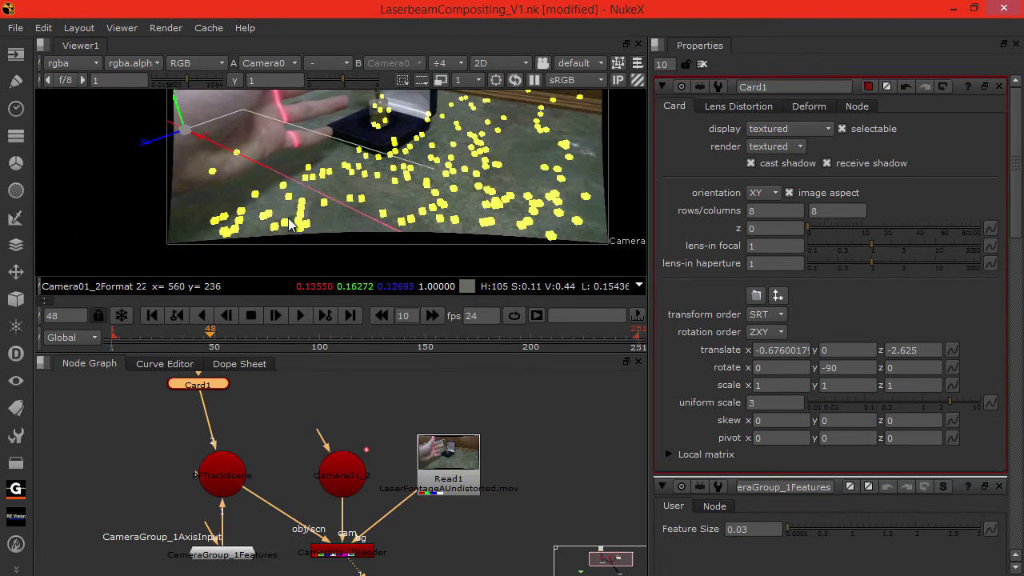
Step: Go to frame 3 and check how the card lines up with the laser across the hand and table
{"action": "left_click", "coordinate": [152, 337]}
{"action": "left_click_drag", "start_coordinate": [133, 337], "coordinate": [114, 336]}
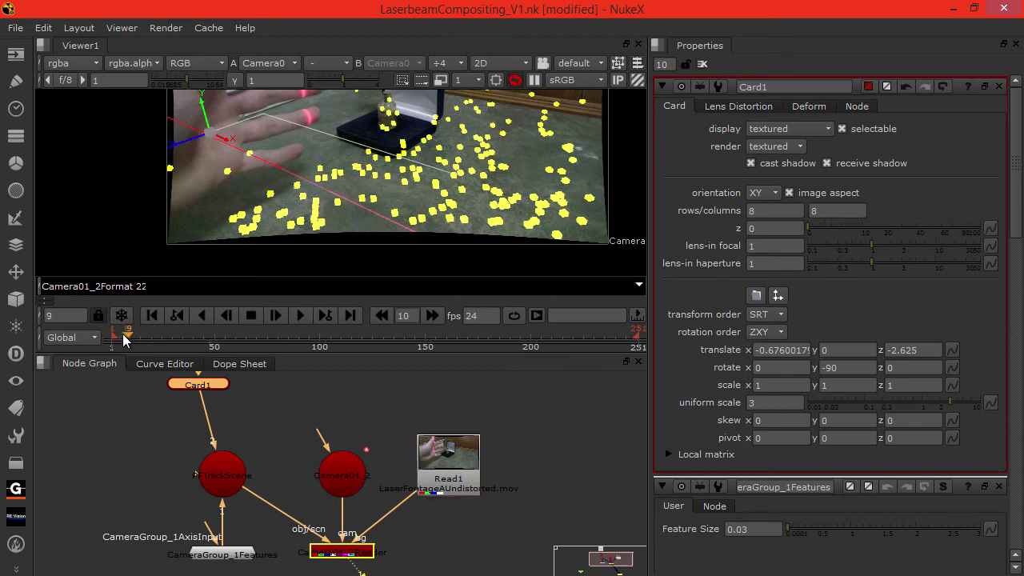
{"action": "scroll", "coordinate": [256, 230], "scroll_direction": "up", "scroll_amount": 1}
{"action": "scroll", "coordinate": [267, 230], "scroll_direction": "up", "scroll_amount": 1}
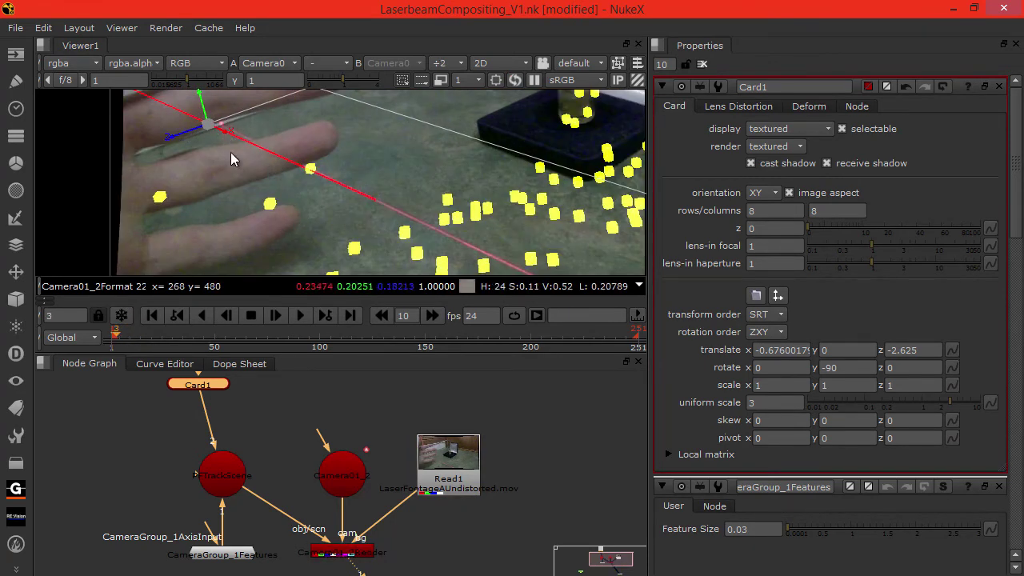
{"action": "middle_click_drag", "start_coordinate": [178, 141], "coordinate": [150, 169]}
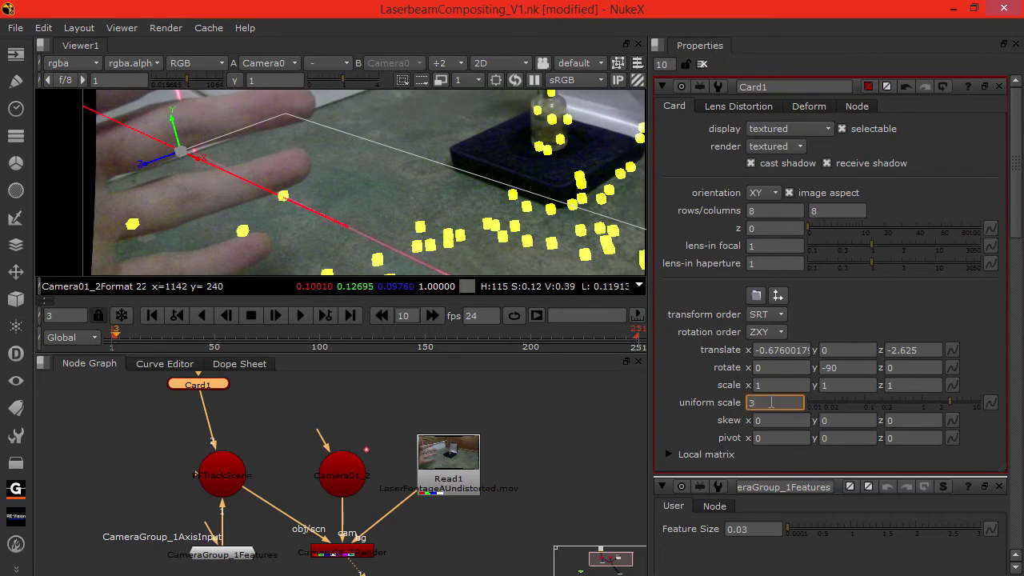
Step: Set Card1's Y rotation to -91 and nudge it to about X -0.651 and Z -2.625 to match the laser
{"action": "left_click", "coordinate": [837, 368]}
{"action": "key", "text": "BackSpace"}
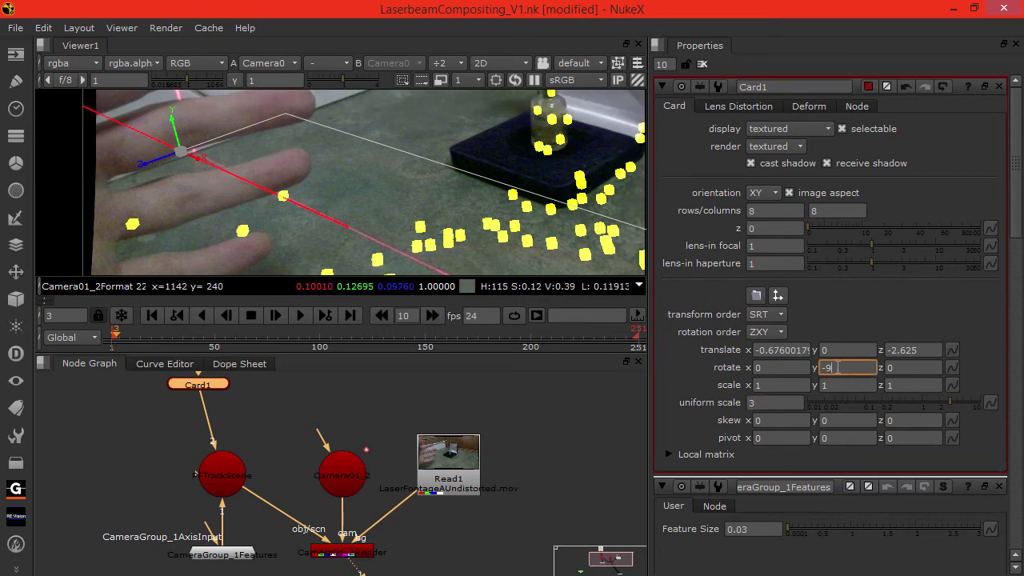
{"action": "type", "text": "1"}
{"action": "key", "text": "Return"}
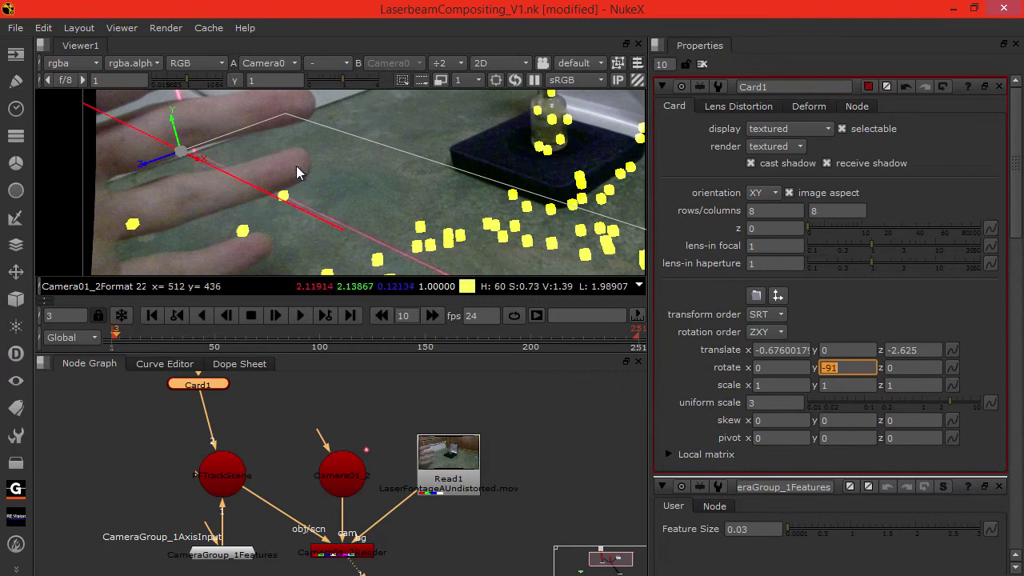
{"action": "left_click_drag", "start_coordinate": [147, 168], "coordinate": [156, 170]}
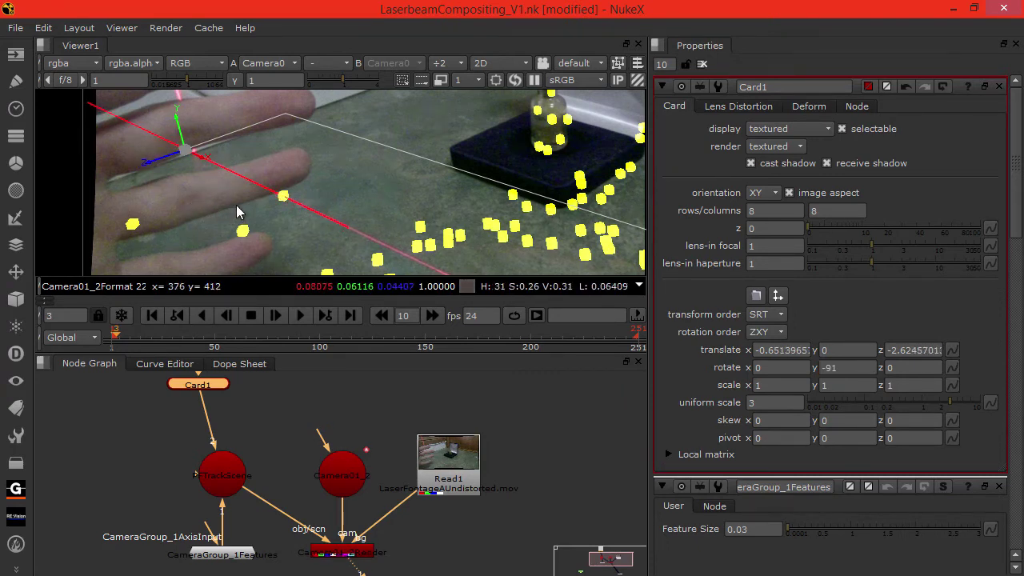
{"action": "middle_click_drag", "start_coordinate": [270, 223], "coordinate": [223, 216]}
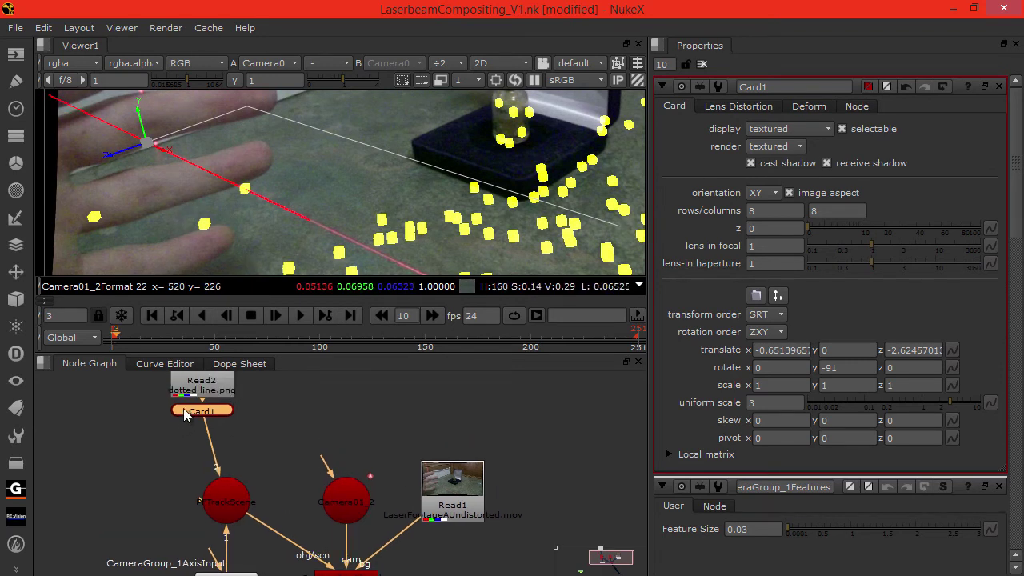
Step: Disable Card1 to inspect the filmed laser line on its own, go to frame 53, and re-enable the card
{"action": "key", "text": "d"}
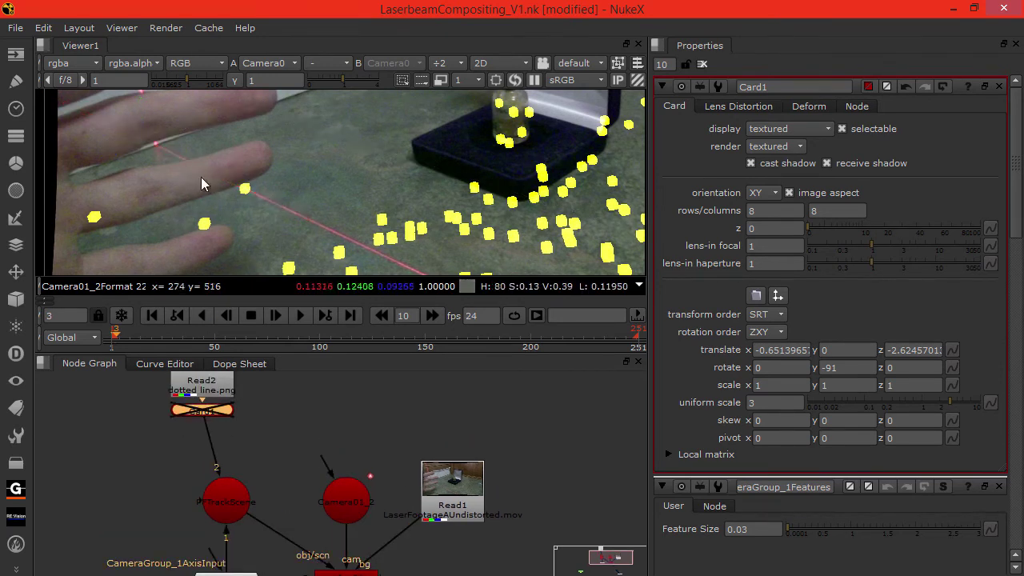
{"action": "middle_click_drag", "start_coordinate": [267, 231], "coordinate": [203, 200]}
{"action": "scroll", "coordinate": [199, 196], "scroll_direction": "down", "scroll_amount": 1}
{"action": "left_click", "coordinate": [257, 341]}
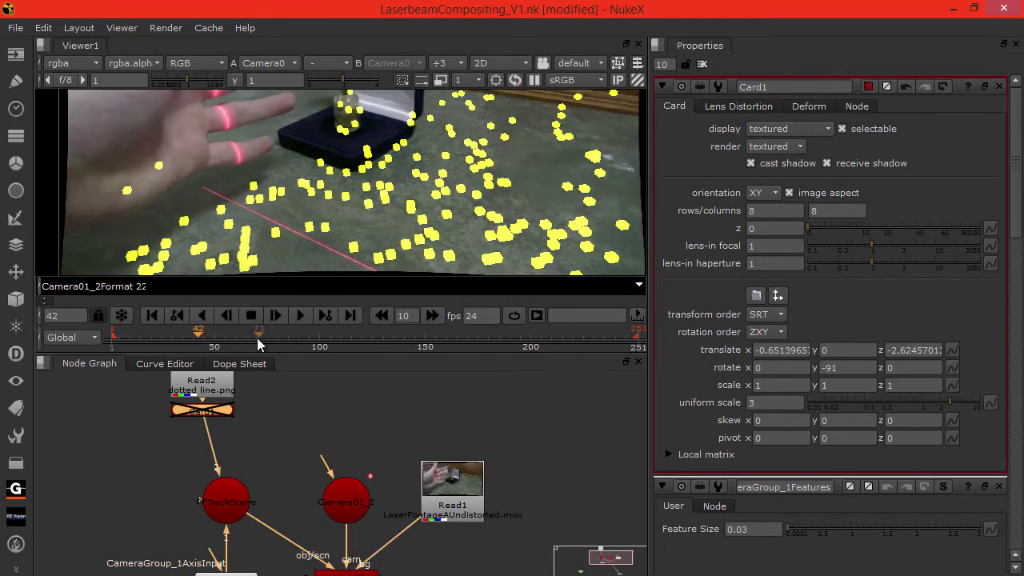
{"action": "left_click", "coordinate": [221, 342]}
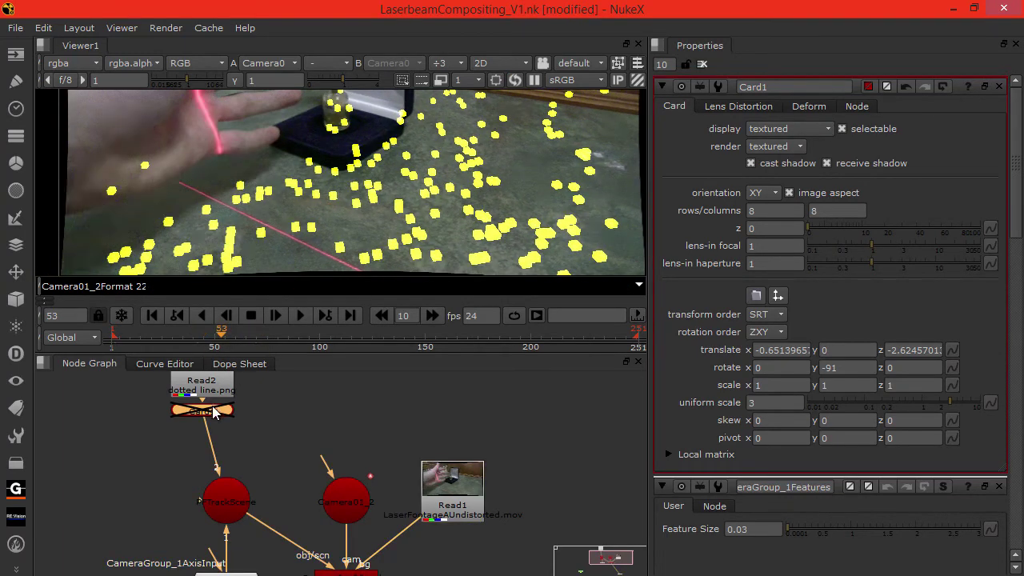
{"action": "key", "text": "d"}
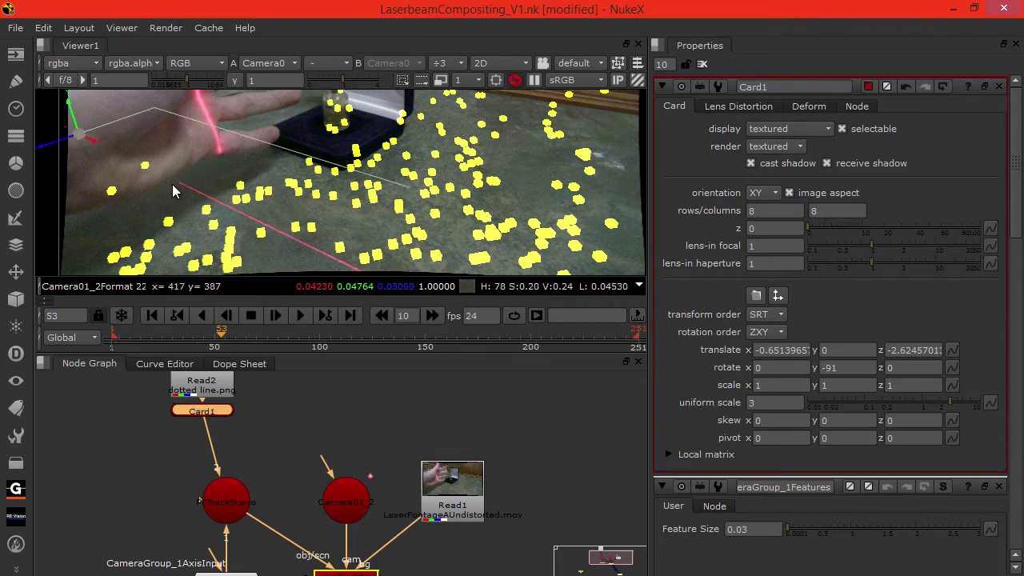
Step: Check how Card1 lines up with the filmed laser at frames 148, 194 and 223
{"action": "left_click_drag", "start_coordinate": [354, 340], "coordinate": [422, 329]}
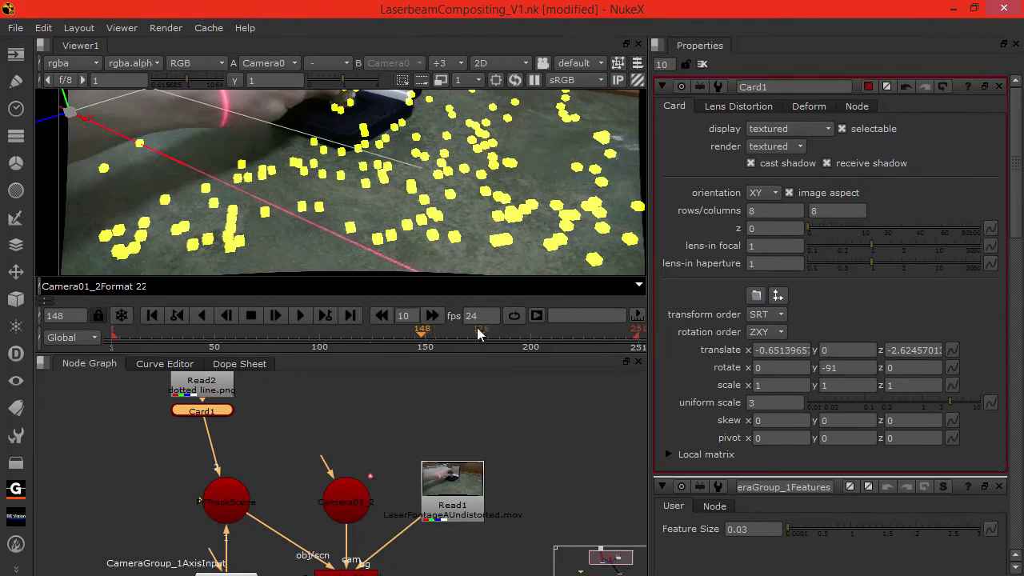
{"action": "left_click", "coordinate": [519, 343]}
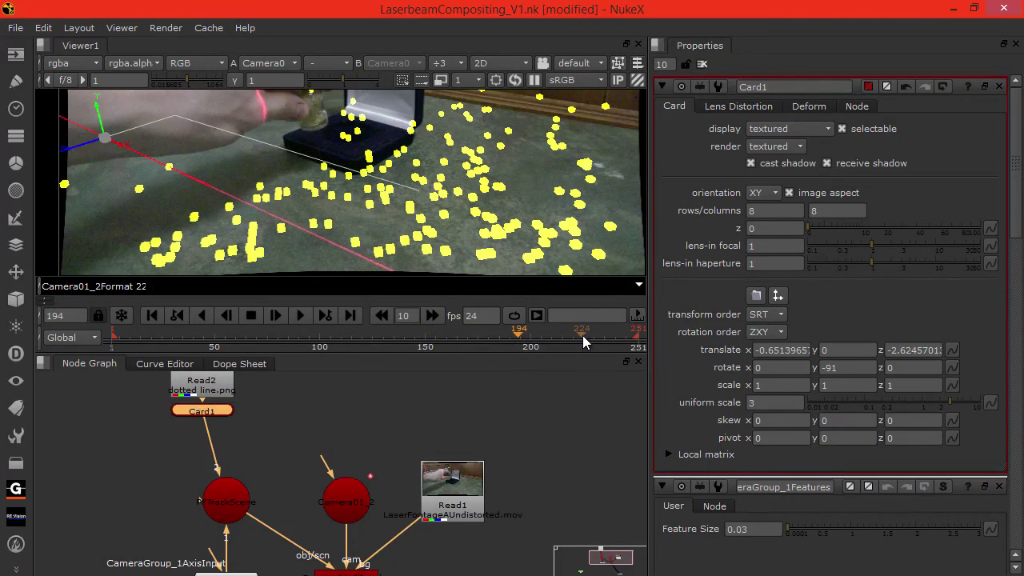
{"action": "left_click", "coordinate": [580, 342]}
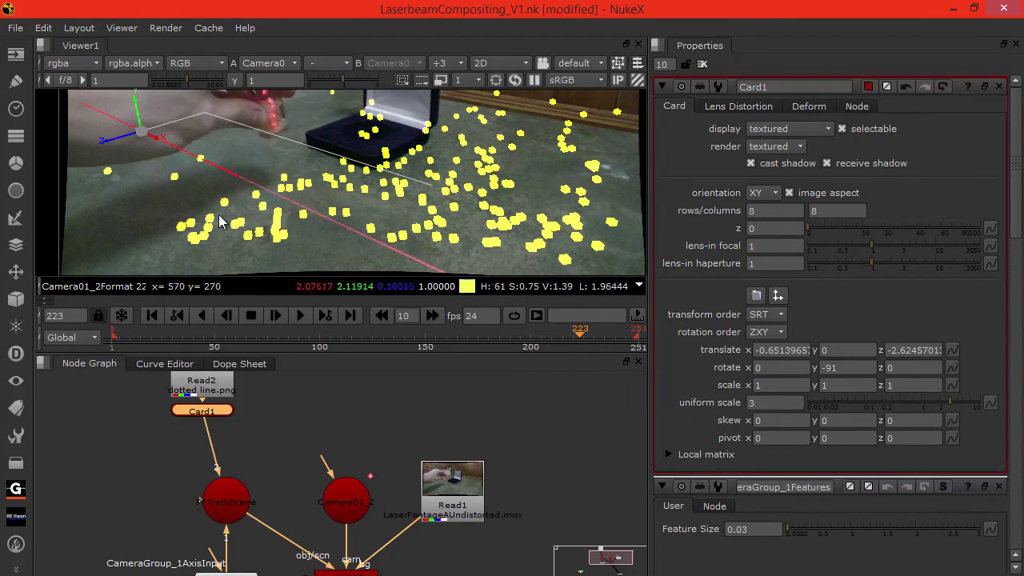
{"action": "scroll", "coordinate": [289, 208], "scroll_direction": "up", "scroll_amount": 5}
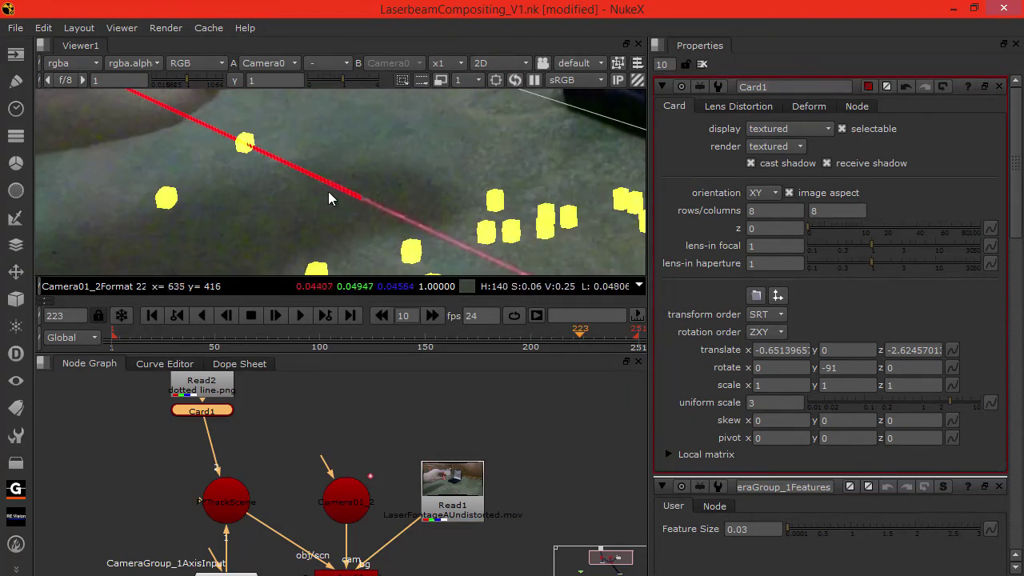
{"action": "scroll", "coordinate": [250, 158], "scroll_direction": "down", "scroll_amount": 4}
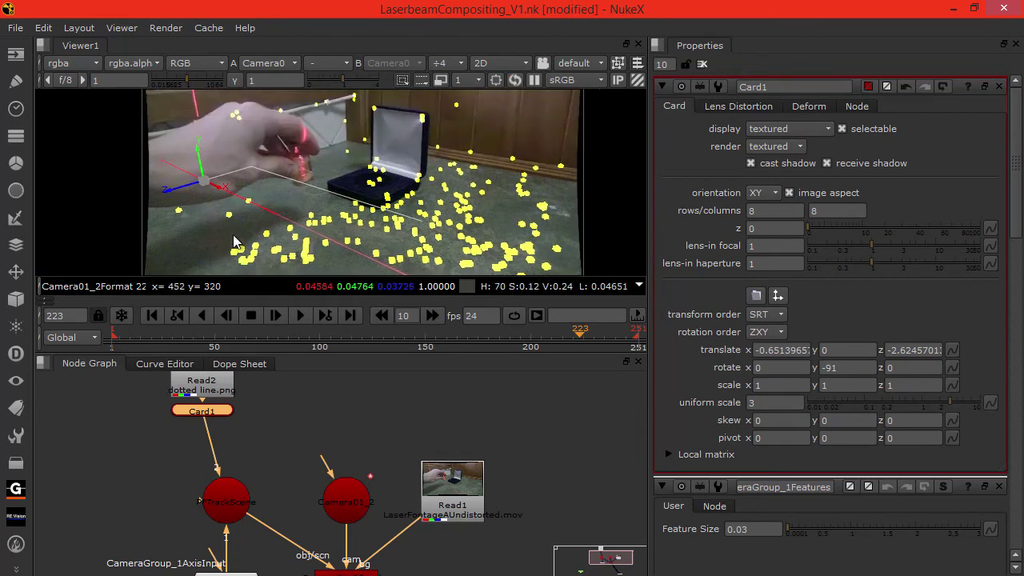
{"action": "middle_click_drag", "start_coordinate": [235, 237], "coordinate": [213, 196]}
Step: Add a Merge node below Camera01_2Render and place it unconnected beneath the Read1 footage node
{"action": "middle_click_drag", "start_coordinate": [311, 474], "coordinate": [264, 374]}
{"action": "left_click", "coordinate": [393, 467]}
{"action": "left_click", "coordinate": [279, 482]}
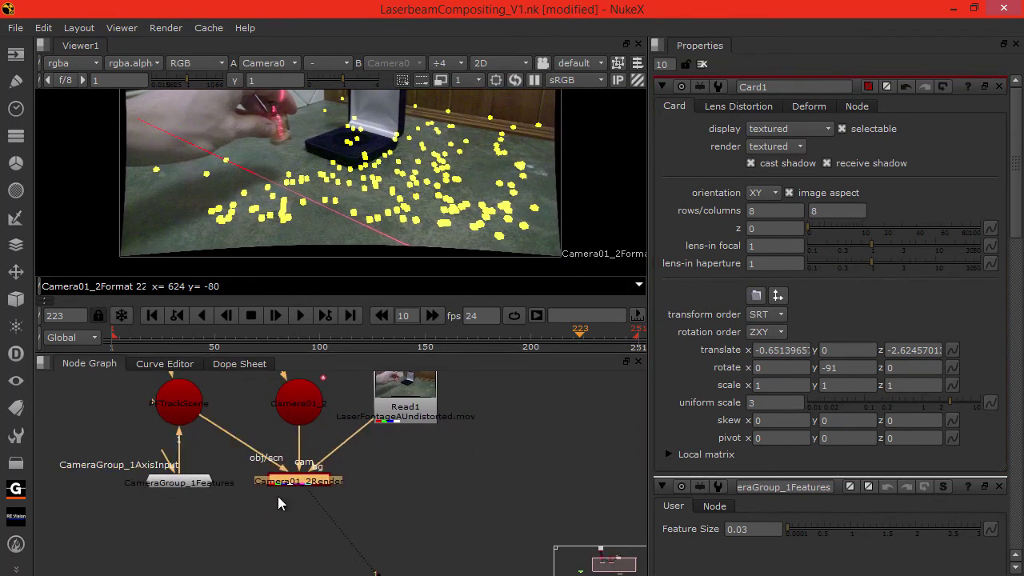
{"action": "left_click", "coordinate": [276, 508]}
{"action": "scroll", "coordinate": [276, 510], "scroll_direction": "down", "scroll_amount": 4}
{"action": "scroll", "coordinate": [265, 481], "scroll_direction": "up", "scroll_amount": 2}
{"action": "middle_click_drag", "start_coordinate": [276, 512], "coordinate": [236, 476]}
{"action": "key", "text": "m"}
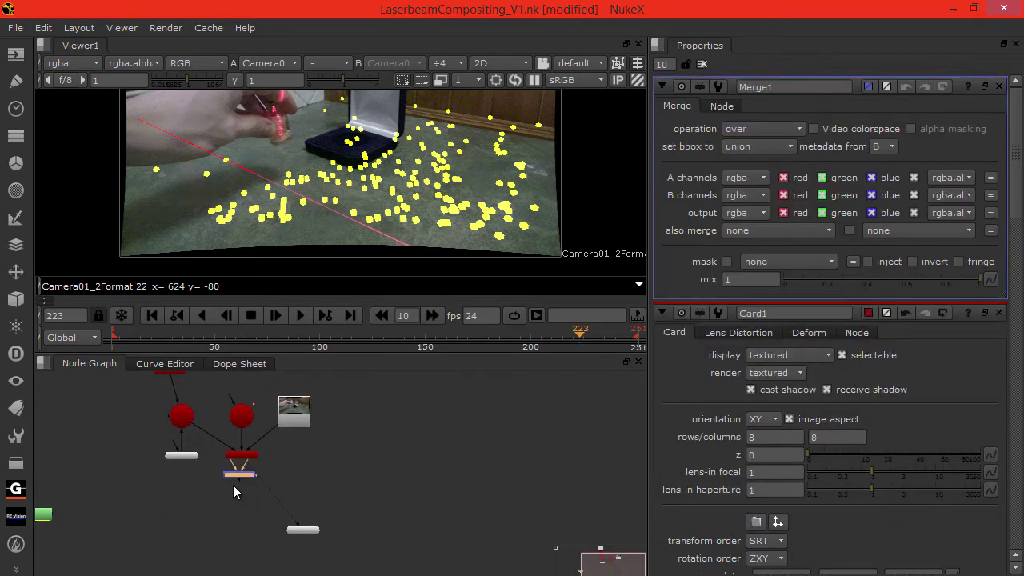
{"action": "scroll", "coordinate": [233, 485], "scroll_direction": "up", "scroll_amount": 3}
{"action": "left_click_drag", "start_coordinate": [301, 457], "coordinate": [393, 474]}
{"action": "scroll", "coordinate": [339, 469], "scroll_direction": "down", "scroll_amount": 3}
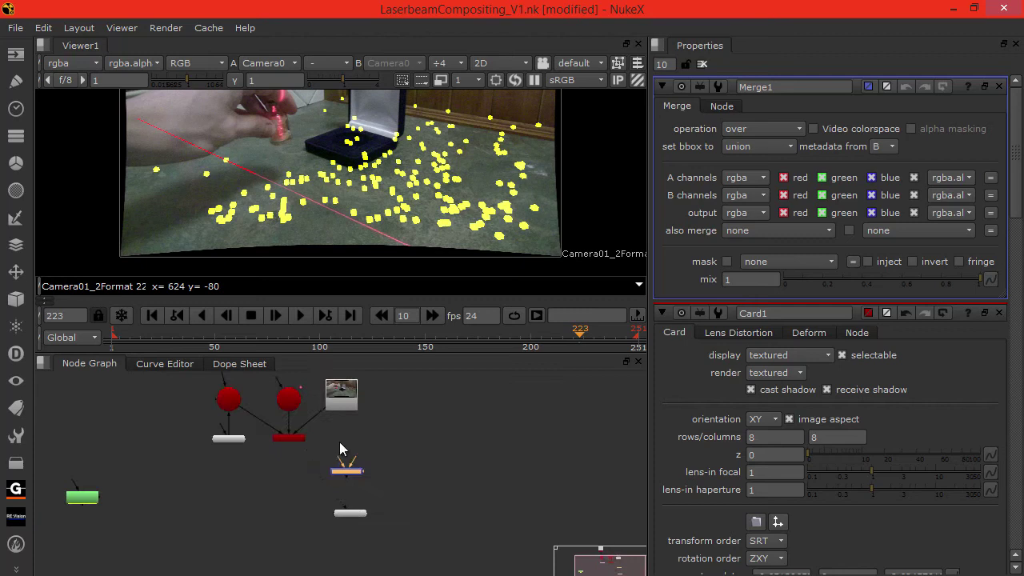
Step: Connect Merge1's A input to Camera01_2Render and its B input to Read1, and view the merge result
{"action": "middle_click_drag", "start_coordinate": [340, 443], "coordinate": [298, 465]}
{"action": "left_click", "coordinate": [308, 423]}
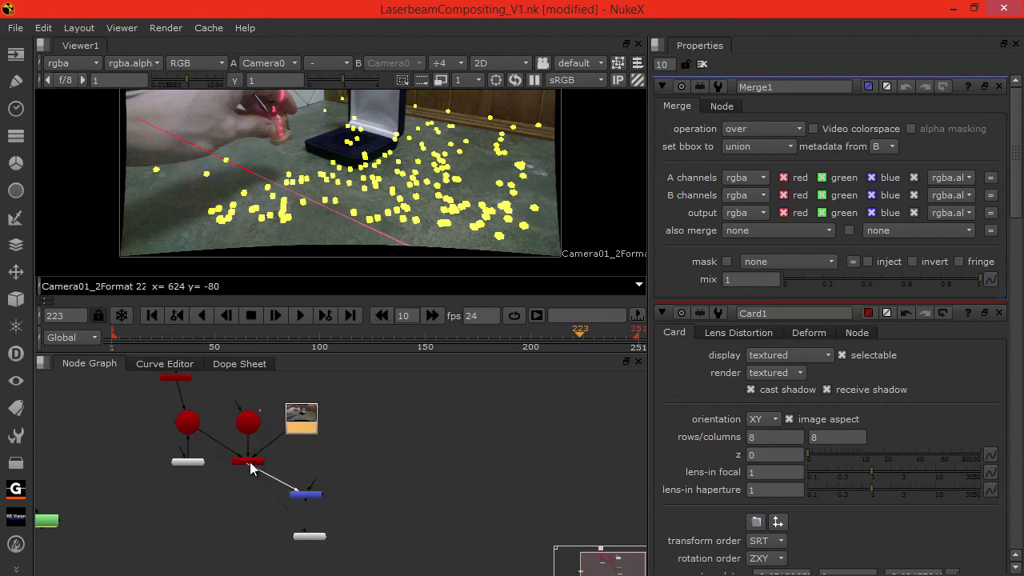
{"action": "left_click_drag", "start_coordinate": [299, 493], "coordinate": [295, 490]}
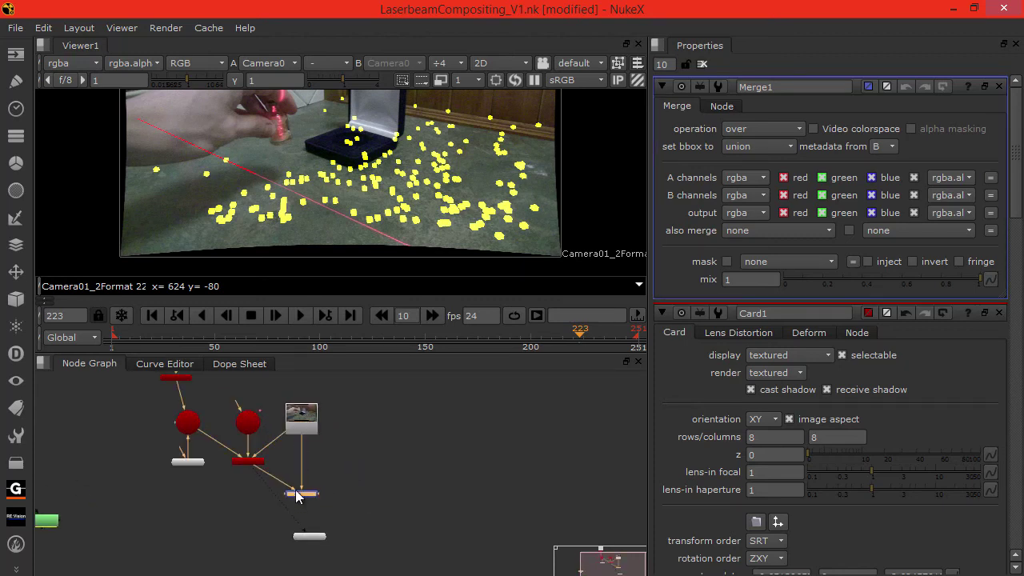
{"action": "left_click", "coordinate": [292, 471]}
{"action": "left_click", "coordinate": [306, 492]}
{"action": "key", "text": "1"}
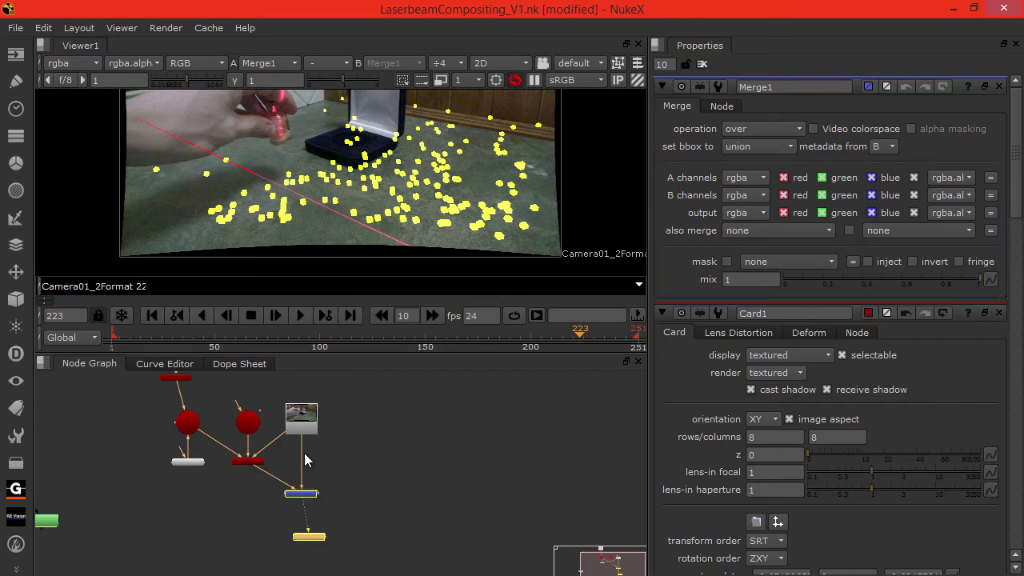
Step: Set Merge1's operation to plus
{"action": "scroll", "coordinate": [349, 198], "scroll_direction": "up", "scroll_amount": 2}
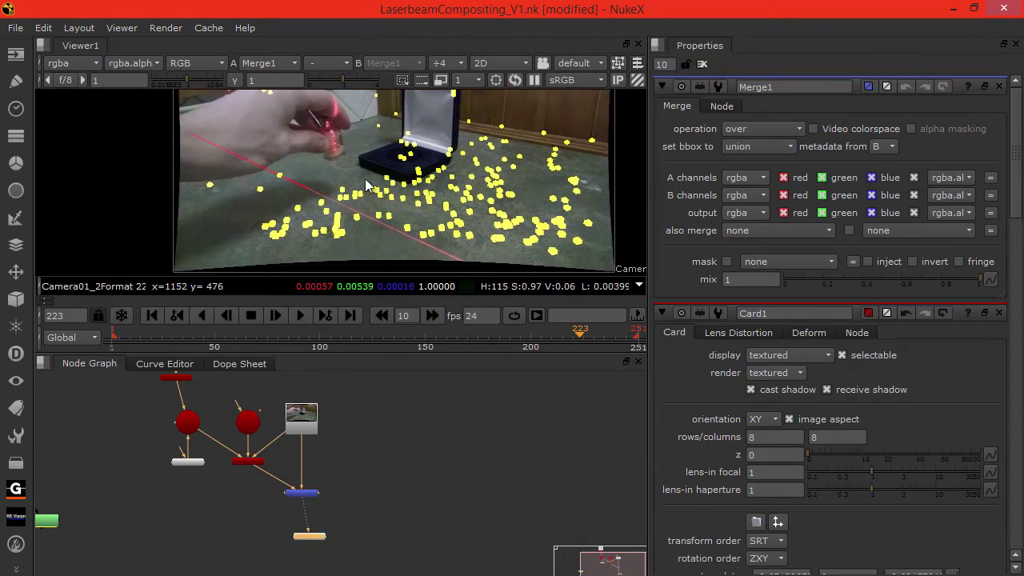
{"action": "scroll", "coordinate": [268, 190], "scroll_direction": "up", "scroll_amount": 2}
{"action": "scroll", "coordinate": [227, 206], "scroll_direction": "up", "scroll_amount": 2}
{"action": "middle_click_drag", "start_coordinate": [226, 206], "coordinate": [284, 233]}
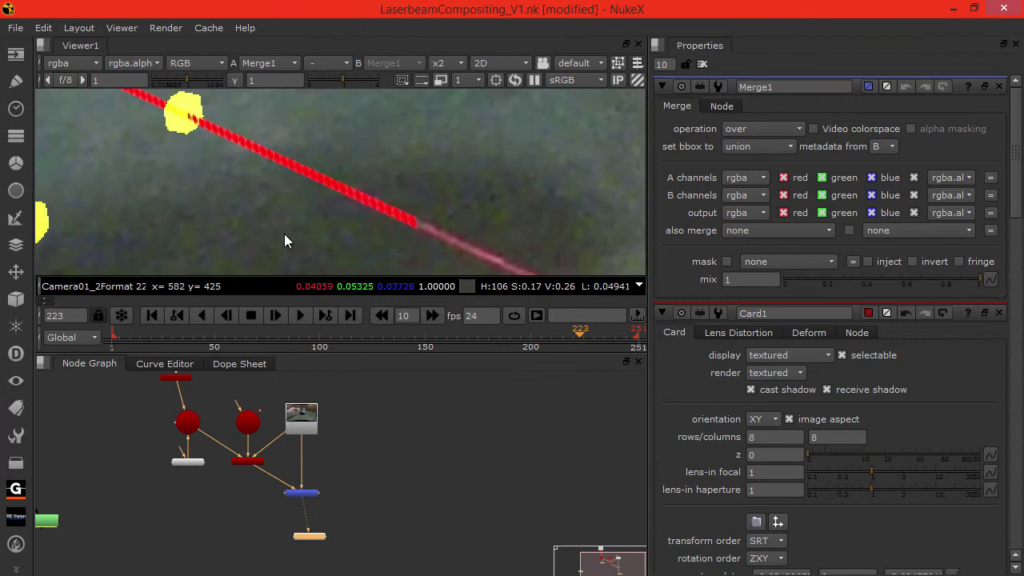
{"action": "key", "text": "f"}
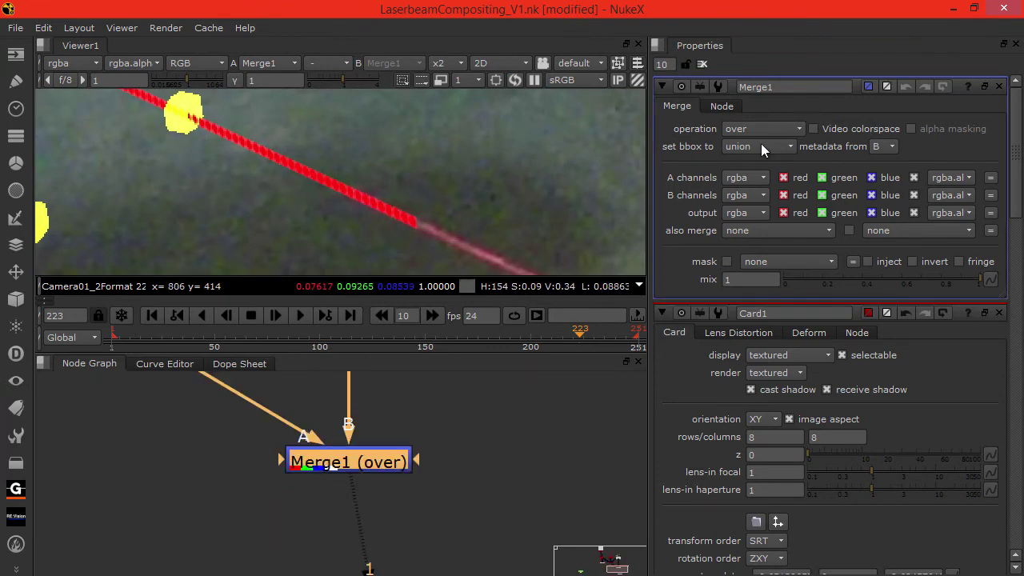
{"action": "left_click", "coordinate": [751, 129]}
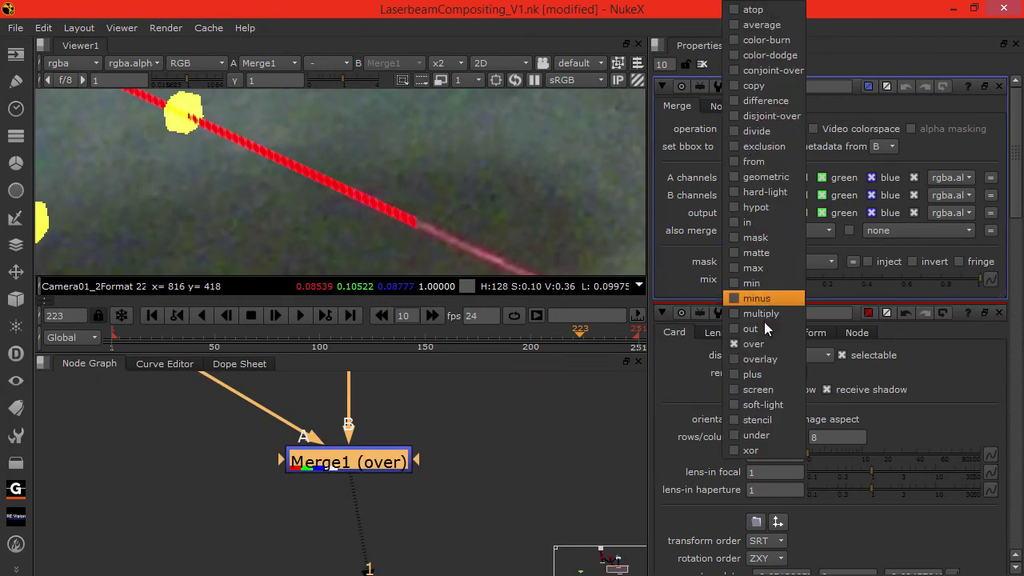
{"action": "left_click", "coordinate": [764, 374]}
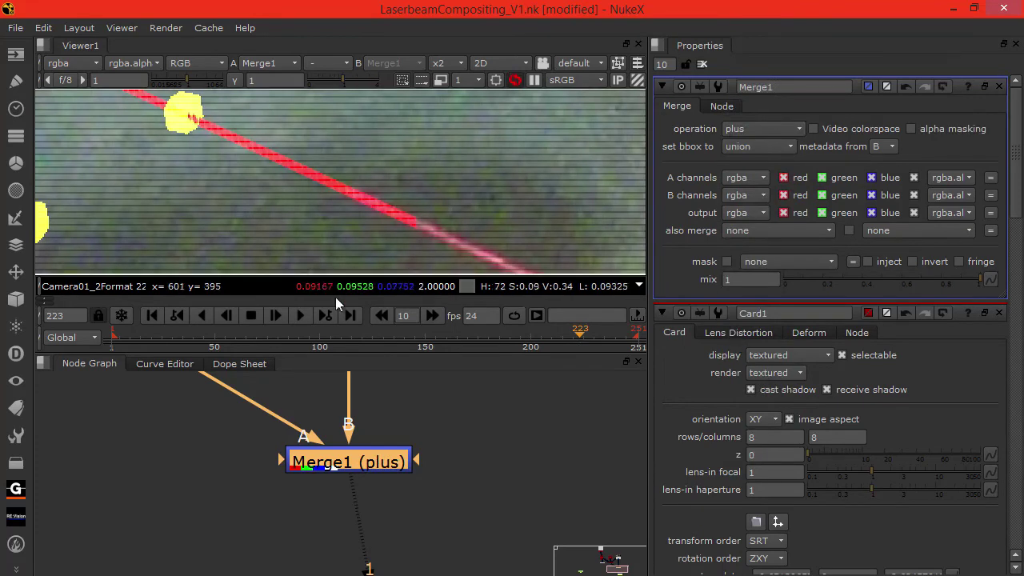
Step: Disconnect Read1 from the bg input of Camera01_2Render and compare the viewer image with Merge1 switched off
{"action": "scroll", "coordinate": [297, 448], "scroll_direction": "down", "scroll_amount": 5}
{"action": "scroll", "coordinate": [301, 460], "scroll_direction": "up", "scroll_amount": 3}
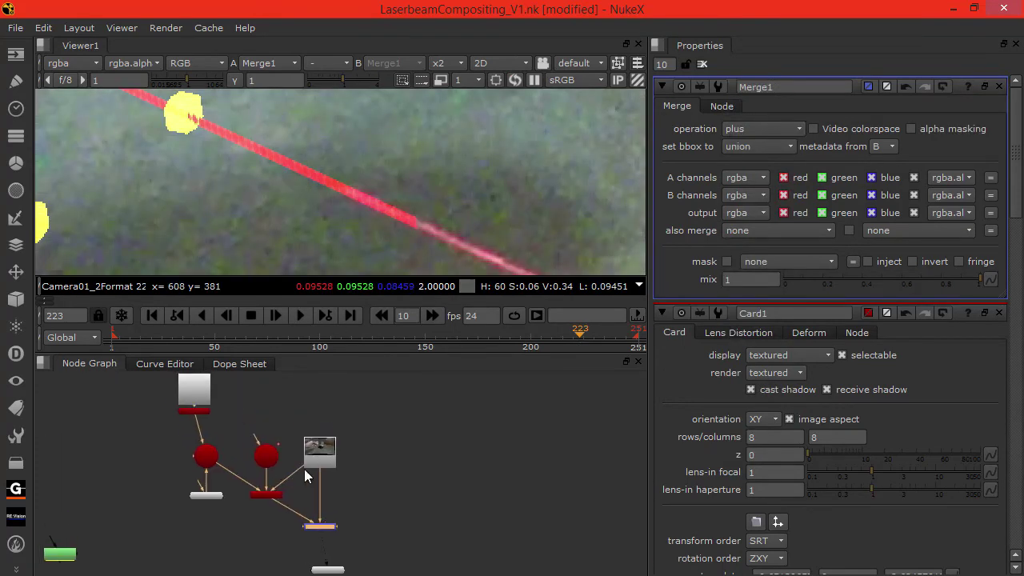
{"action": "middle_click_drag", "start_coordinate": [317, 494], "coordinate": [282, 458]}
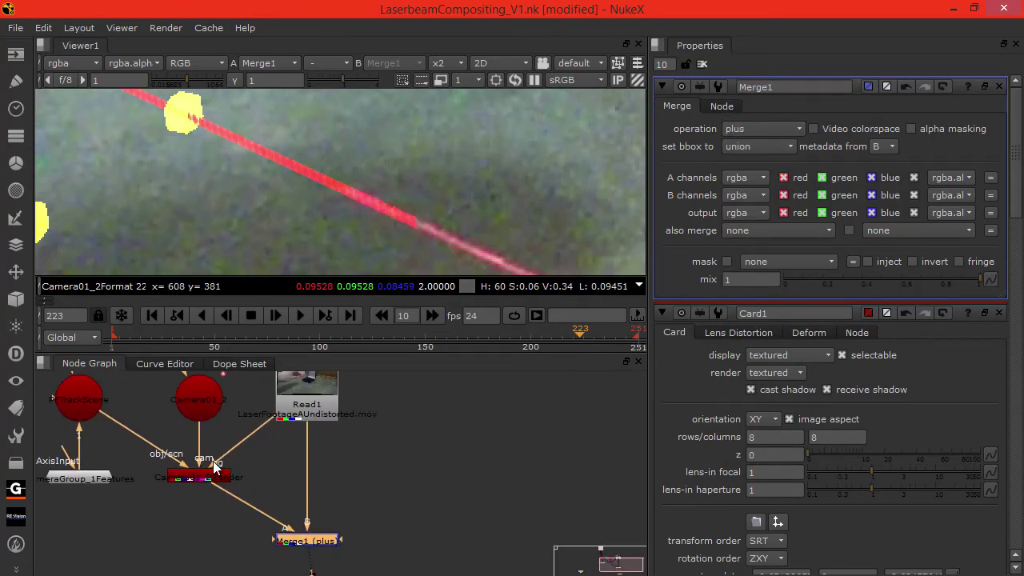
{"action": "scroll", "coordinate": [224, 188], "scroll_direction": "down", "scroll_amount": 4}
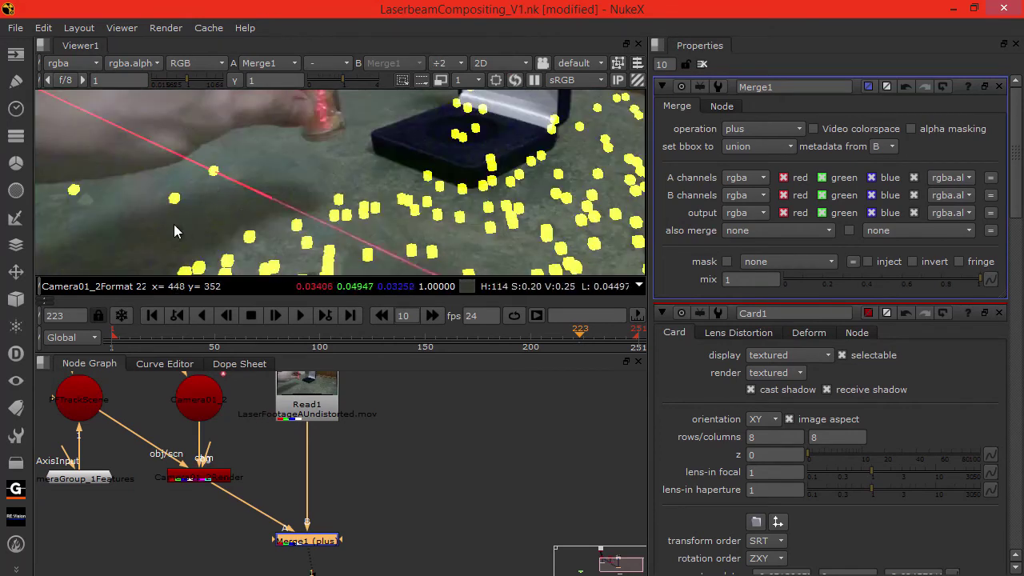
{"action": "scroll", "coordinate": [174, 224], "scroll_direction": "down", "scroll_amount": 3}
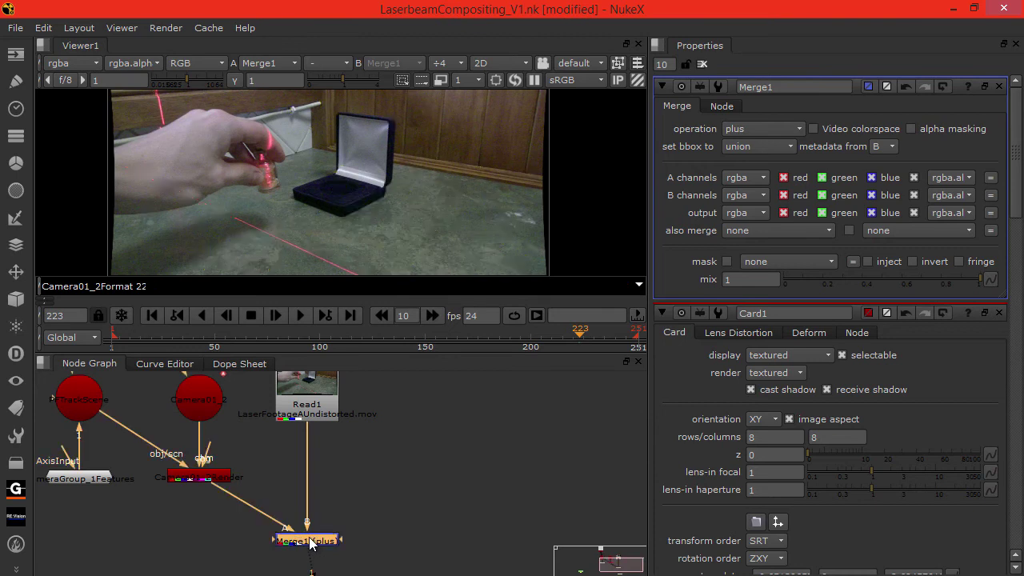
Step: Disable the CameraGroup_1Features node to hide the yellow tracking points, and inspect the laser line on the table
{"action": "left_click", "coordinate": [228, 544]}
{"action": "middle_click_drag", "start_coordinate": [139, 466], "coordinate": [198, 500]}
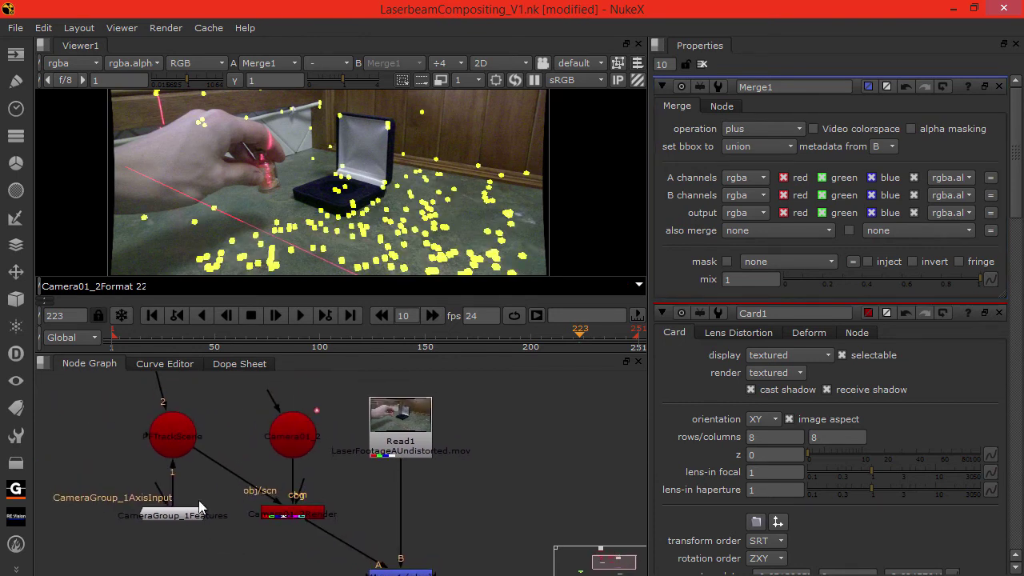
{"action": "left_click", "coordinate": [179, 514]}
{"action": "key", "text": "d"}
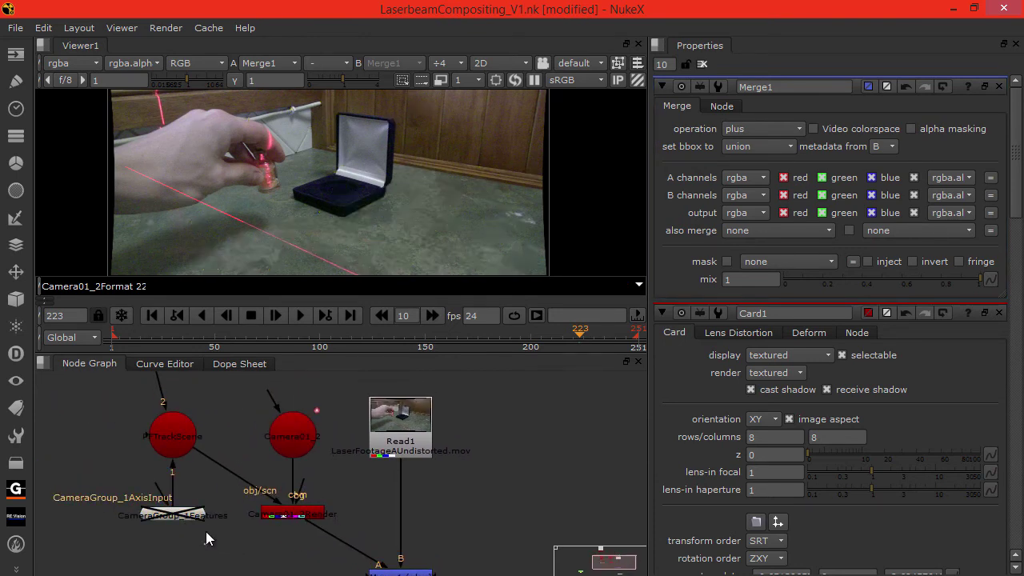
{"action": "middle_click_drag", "start_coordinate": [239, 238], "coordinate": [307, 220]}
{"action": "scroll", "coordinate": [300, 216], "scroll_direction": "up", "scroll_amount": 5}
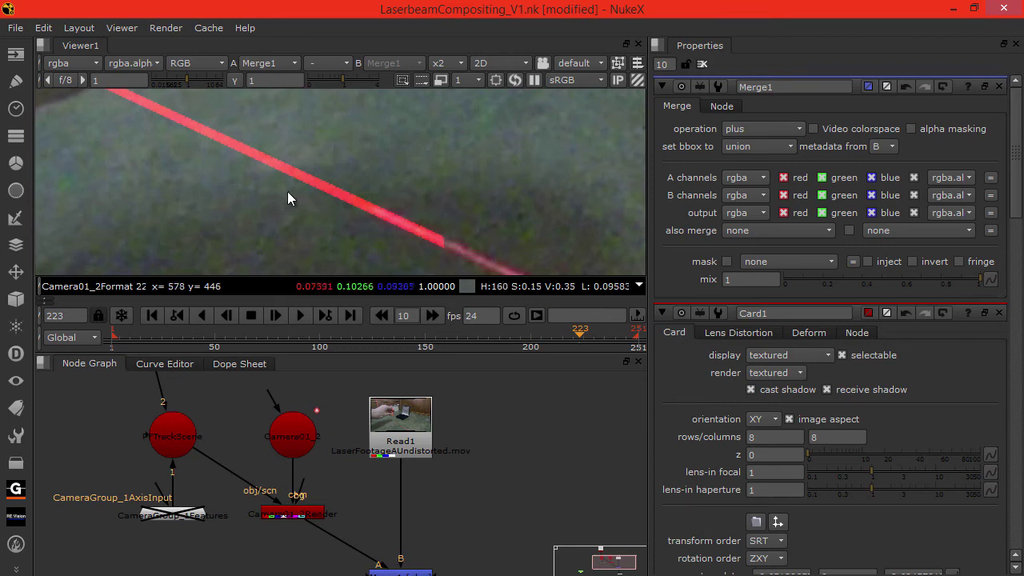
Step: Insert a Blur node between Camera01_2Render and Merge1 with size 3
{"action": "middle_click_drag", "start_coordinate": [247, 486], "coordinate": [227, 422]}
{"action": "left_click", "coordinate": [264, 453]}
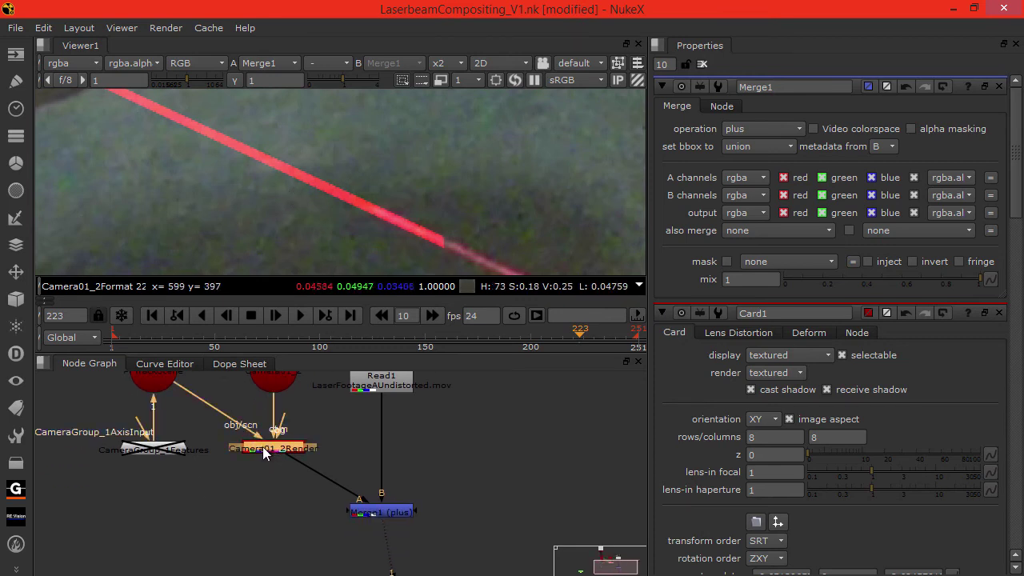
{"action": "type", "text": "b"}
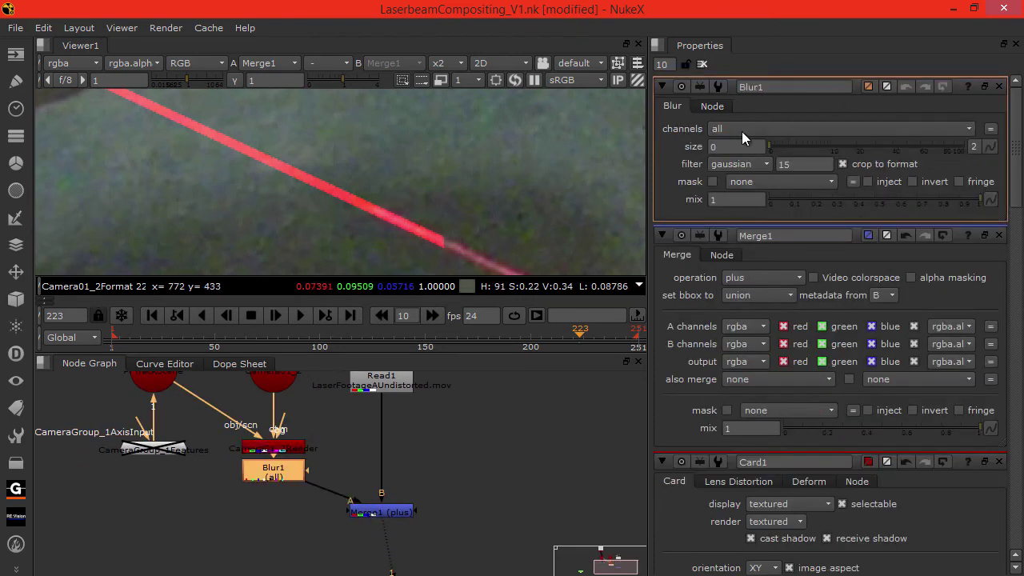
{"action": "type", "text": "1"}
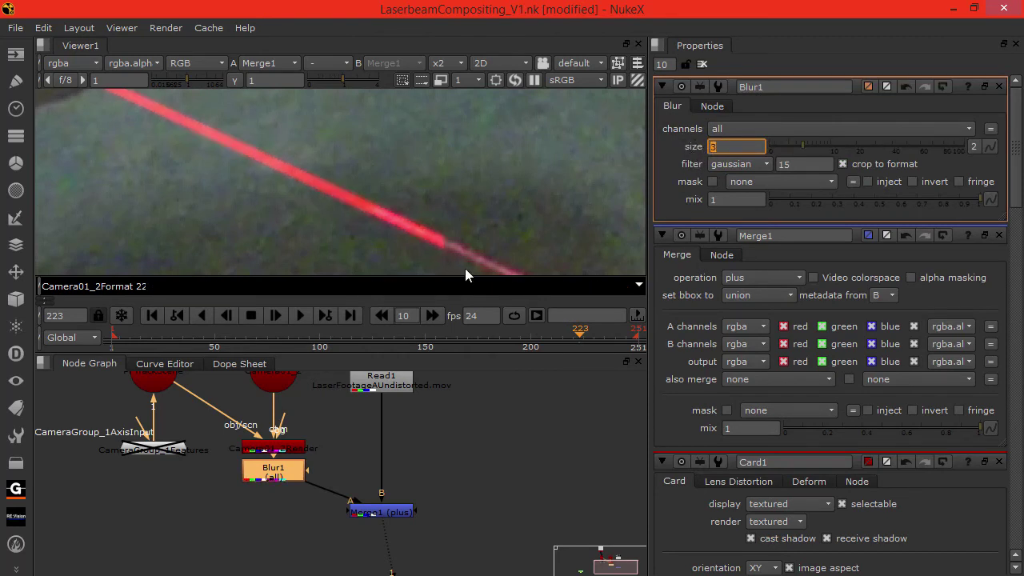
Step: Insert a Grade node after Blur1, trying a gain of 3 and settling on 5
{"action": "left_click", "coordinate": [252, 475]}
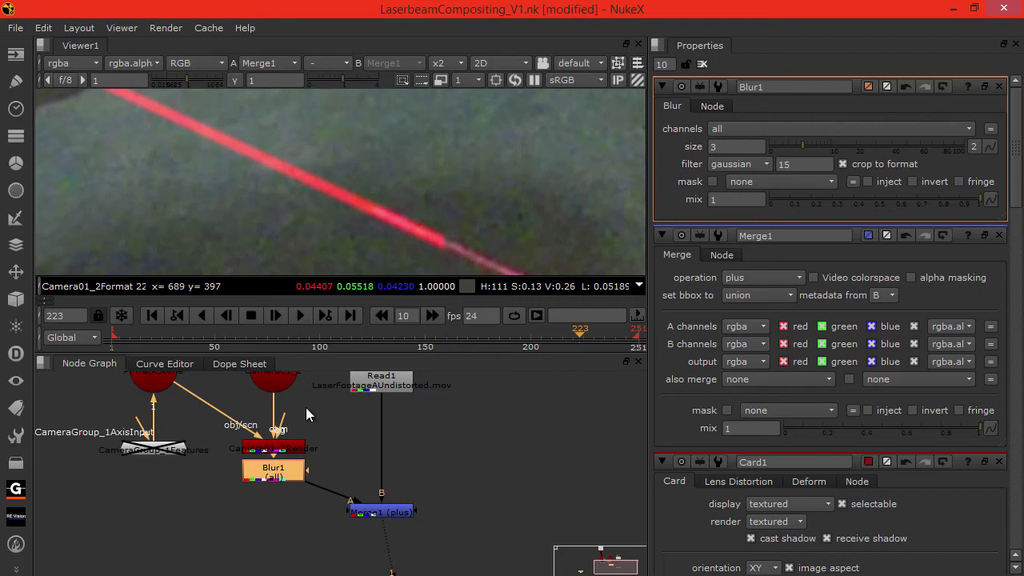
{"action": "key", "text": "g"}
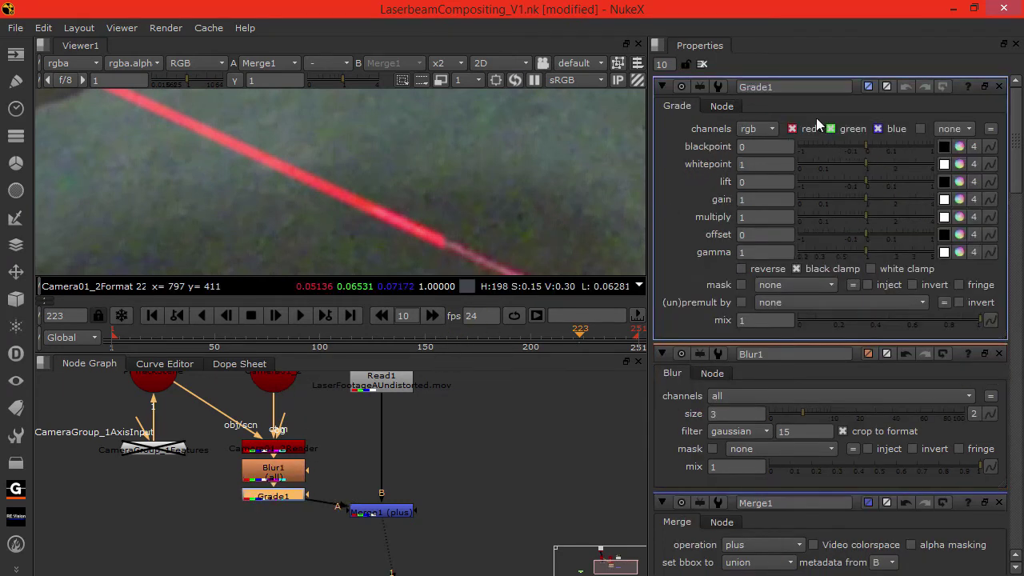
{"action": "double_click", "coordinate": [756, 200]}
{"action": "type", "text": "3"}
{"action": "key", "text": "Return"}
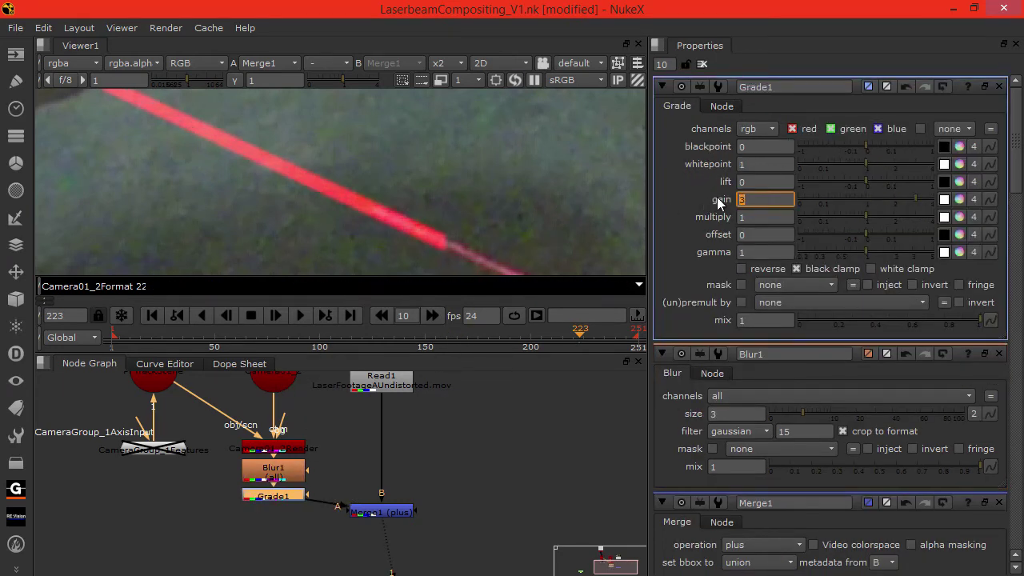
{"action": "key", "text": "Return"}
{"action": "middle_click_drag", "start_coordinate": [223, 478], "coordinate": [189, 506]}
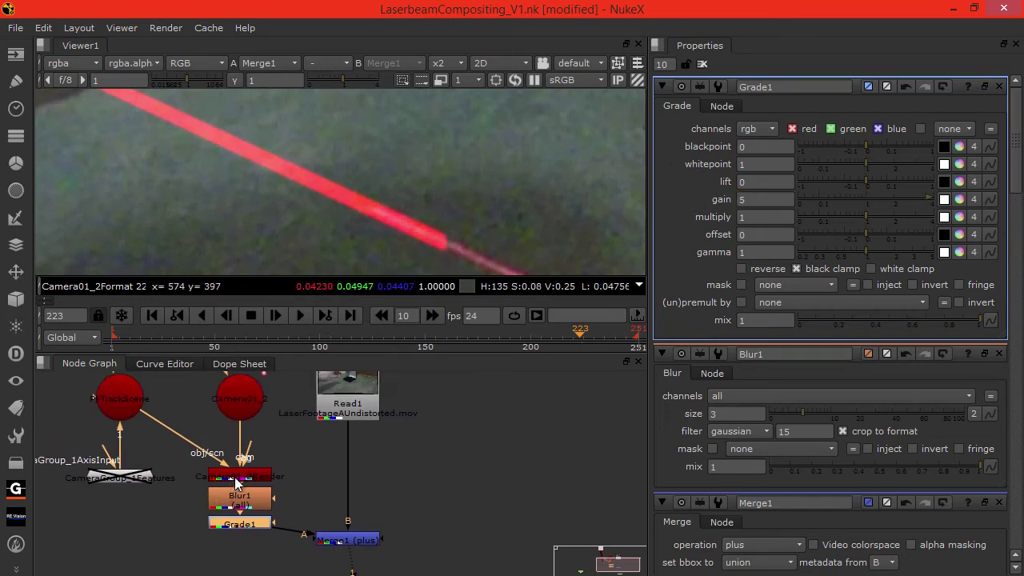
{"action": "scroll", "coordinate": [208, 457], "scroll_direction": "down", "scroll_amount": 4}
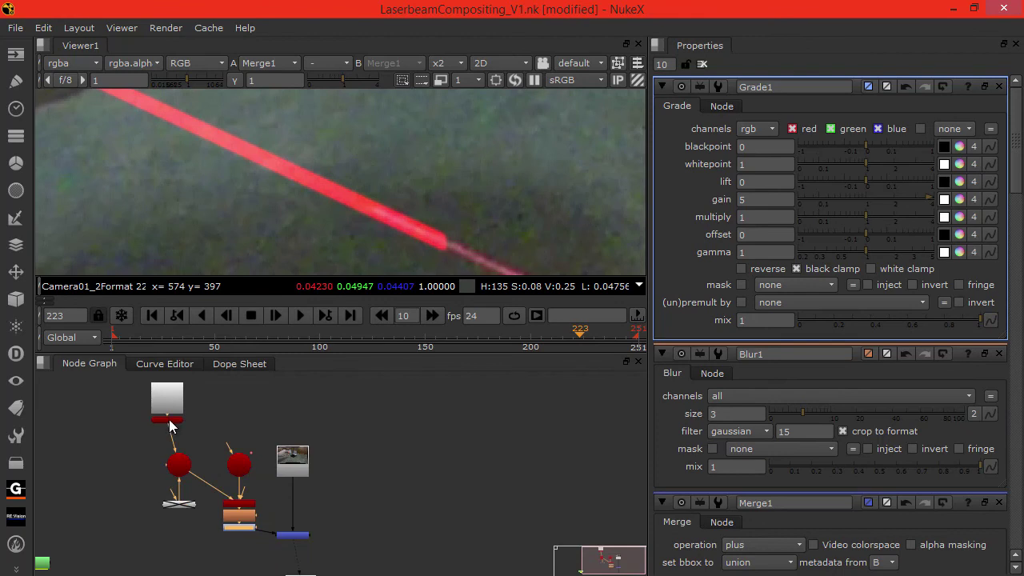
Step: Set Card1's uniform scale to 2, comparing it with 3 before settling
{"action": "left_click", "coordinate": [169, 419]}
{"action": "left_click", "coordinate": [771, 404]}
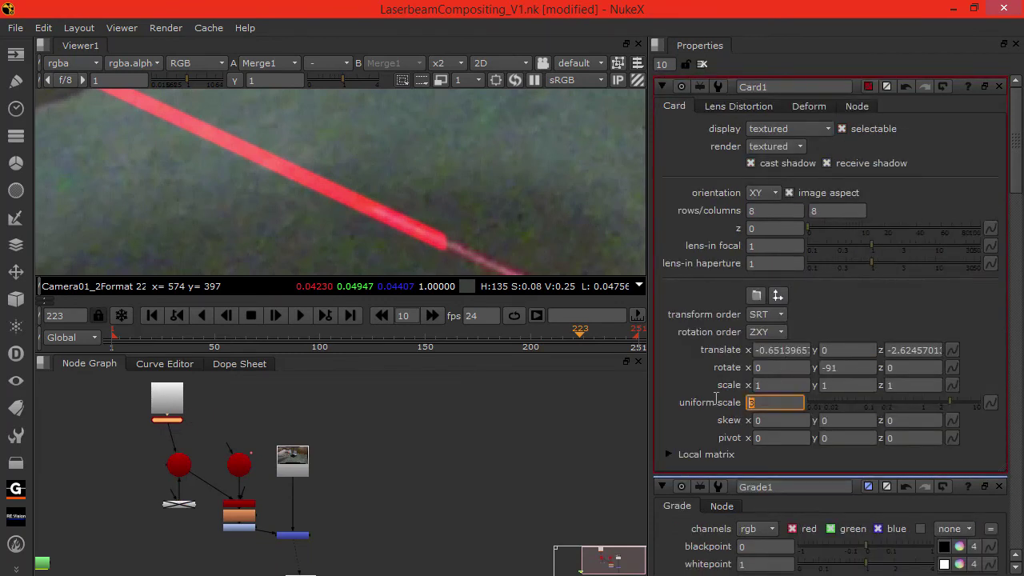
{"action": "key", "text": "Return"}
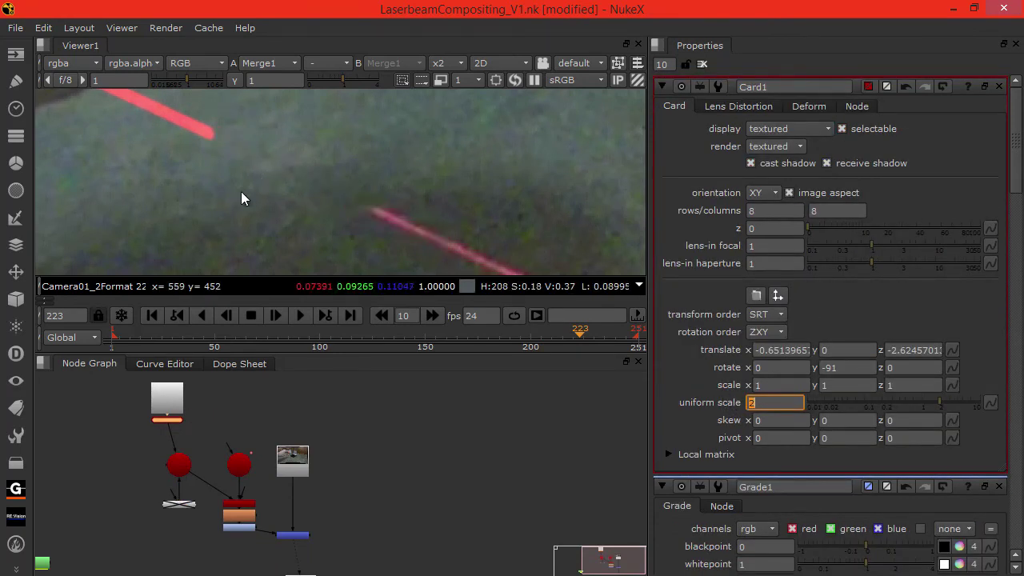
{"action": "type", "text": "0"}
{"action": "key", "text": "Return"}
{"action": "type", "text": "3"}
{"action": "key", "text": "Return"}
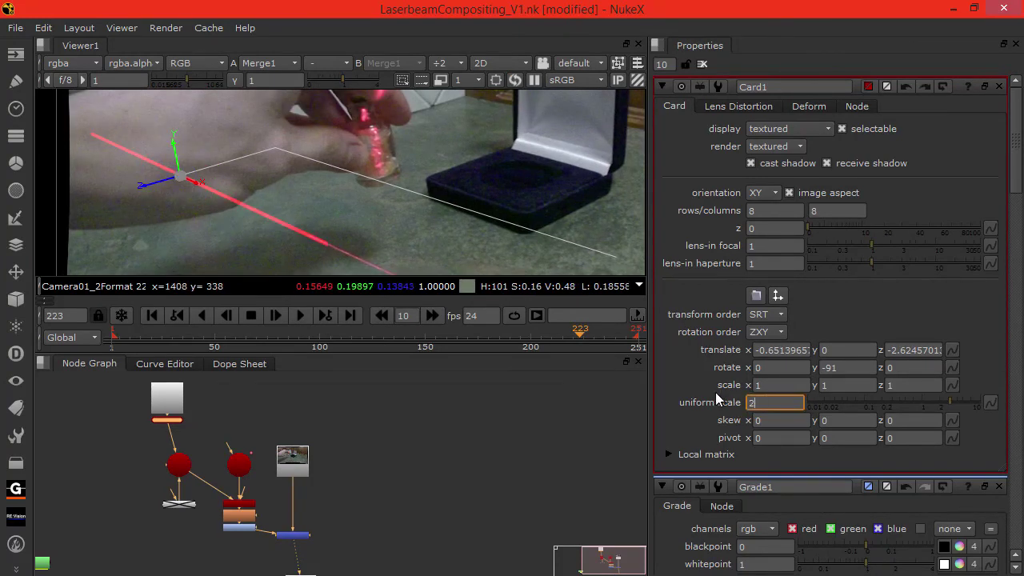
Step: Slide Card1 along the laser line to about z -2.235 so its beam overlaps the laser in the footage, and deselect it
{"action": "left_click_drag", "start_coordinate": [201, 188], "coordinate": [228, 200]}
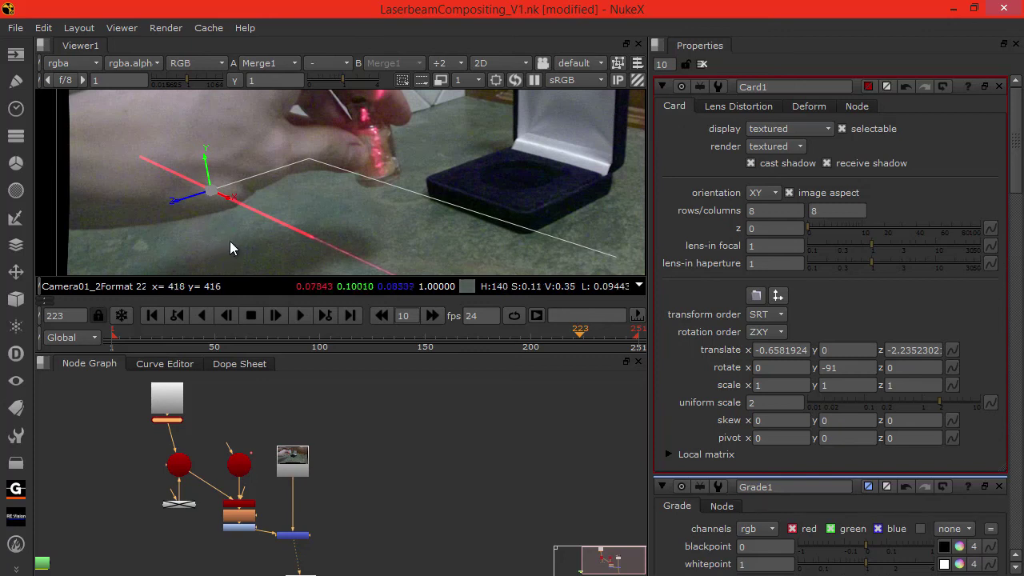
{"action": "middle_click_drag", "start_coordinate": [230, 241], "coordinate": [205, 208]}
{"action": "scroll", "coordinate": [205, 208], "scroll_direction": "up", "scroll_amount": 4}
{"action": "scroll", "coordinate": [320, 198], "scroll_direction": "down", "scroll_amount": 4}
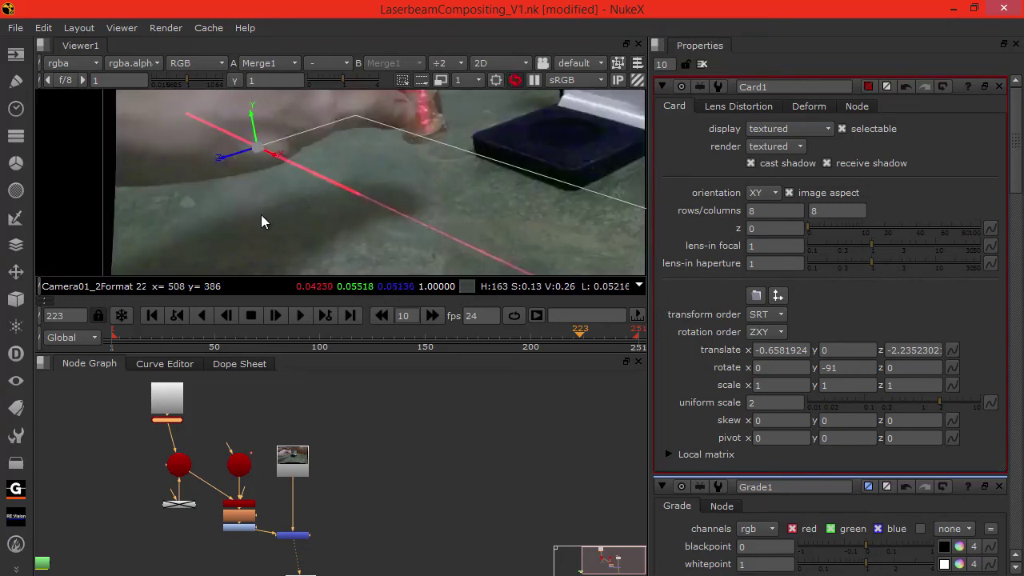
{"action": "left_click", "coordinate": [139, 468]}
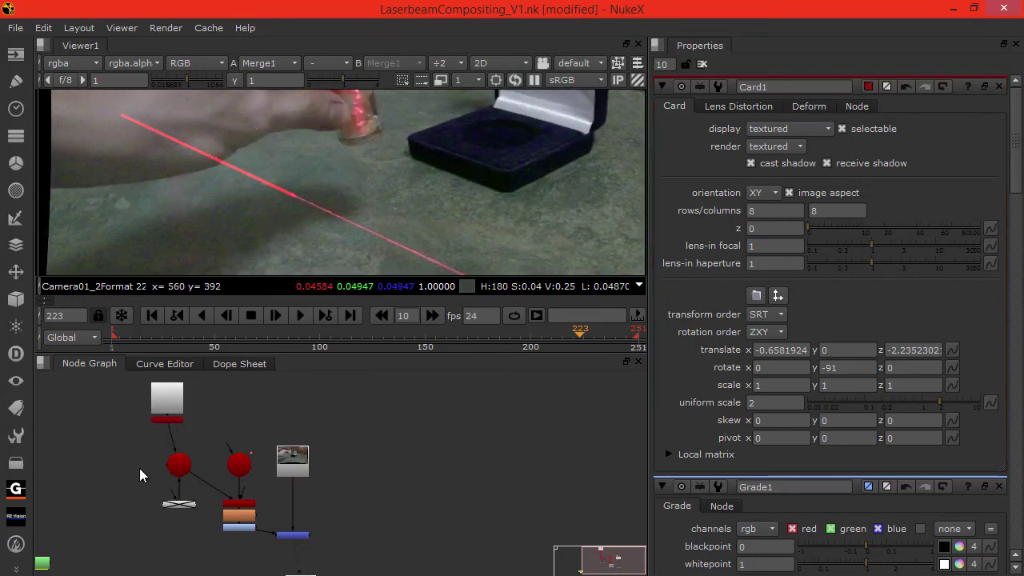
Step: Raise the gain of Grade1 to 10 and open Blur1's properties
{"action": "middle_click_drag", "start_coordinate": [187, 450], "coordinate": [191, 418]}
{"action": "scroll", "coordinate": [220, 477], "scroll_direction": "up", "scroll_amount": 3}
{"action": "scroll", "coordinate": [205, 505], "scroll_direction": "down", "scroll_amount": 1}
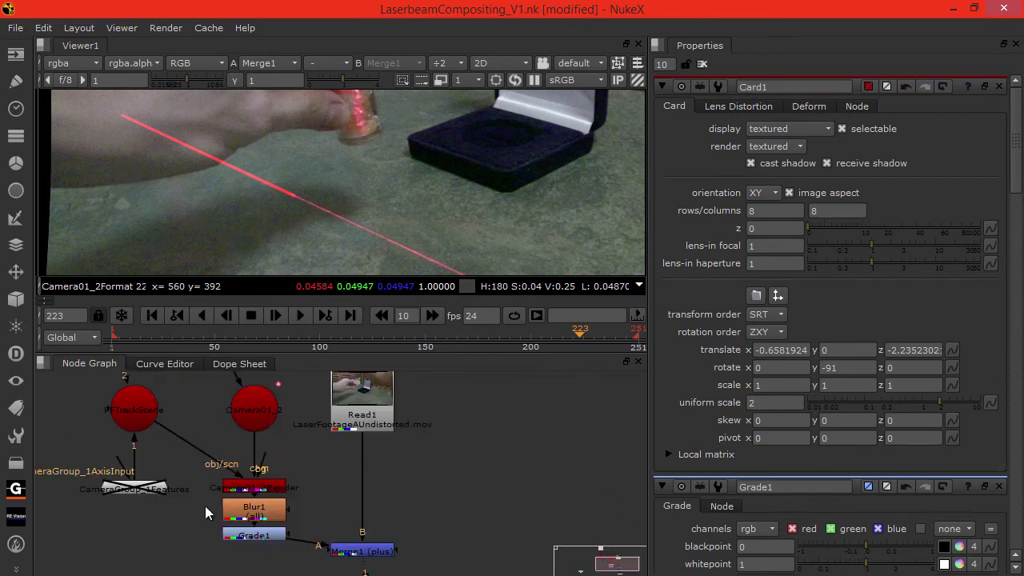
{"action": "middle_click_drag", "start_coordinate": [205, 506], "coordinate": [191, 479]}
{"action": "double_click", "coordinate": [239, 509]}
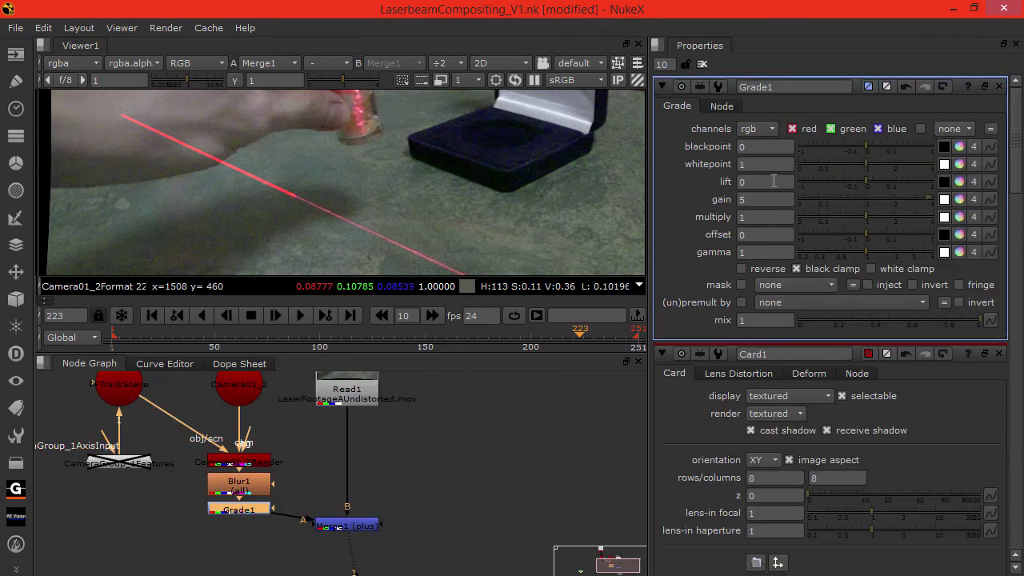
{"action": "left_click", "coordinate": [756, 199]}
{"action": "type", "text": "10"}
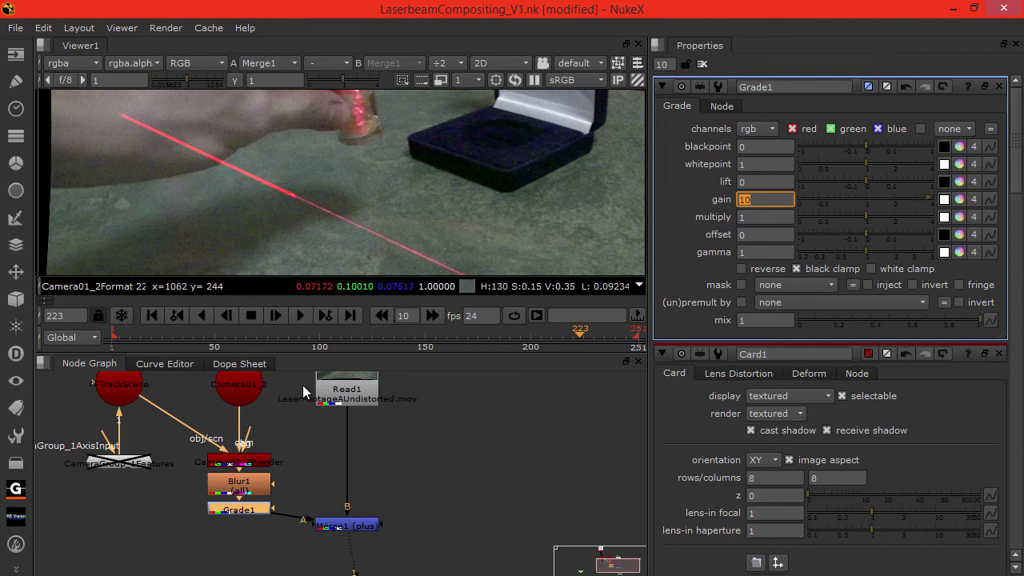
{"action": "double_click", "coordinate": [235, 485]}
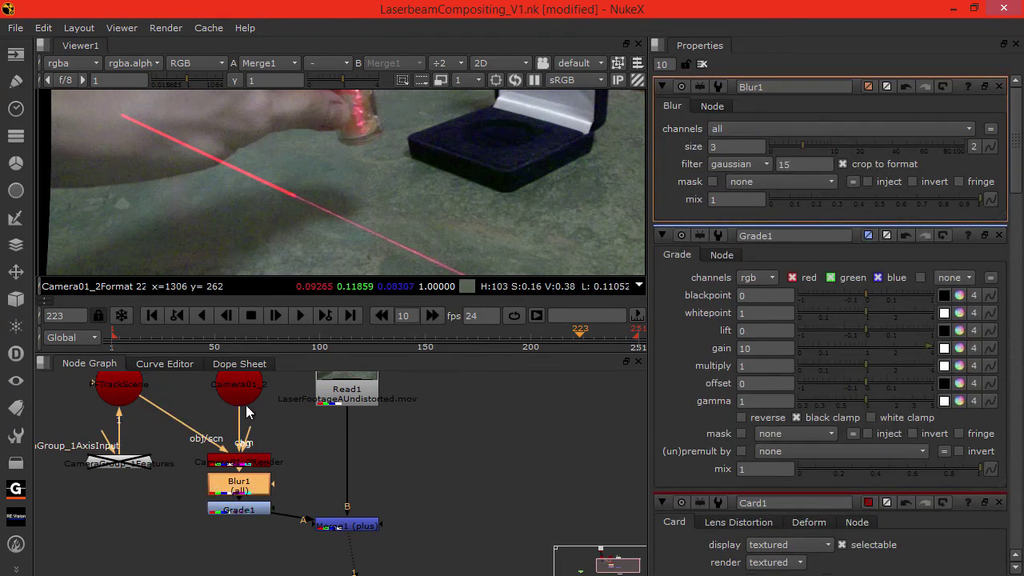
Step: Thin the beam by reducing Card1's y scale, trying 0.5 and 0.3 and settling on 0.1
{"action": "middle_click_drag", "start_coordinate": [270, 408], "coordinate": [255, 451]}
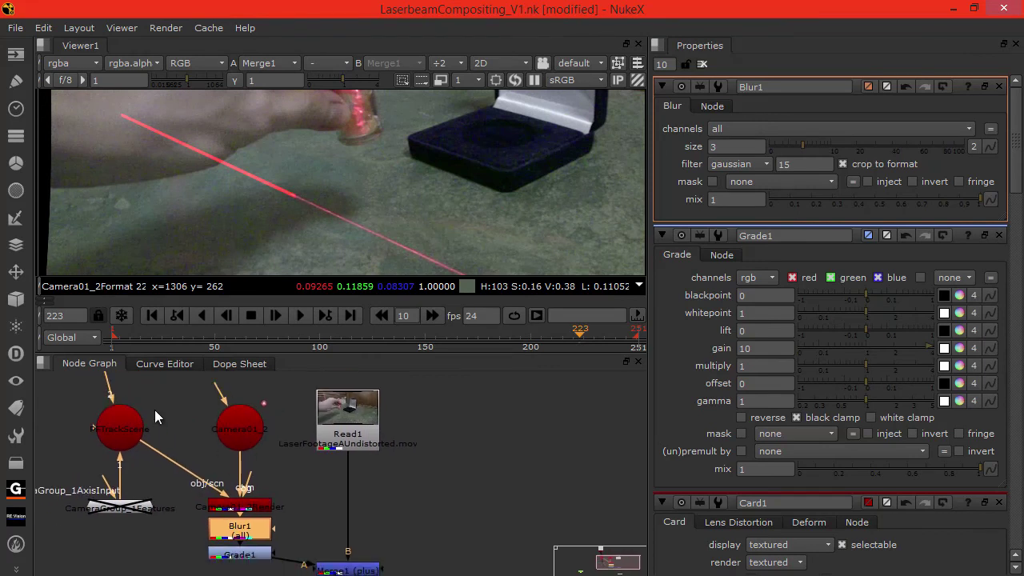
{"action": "middle_click_drag", "start_coordinate": [132, 389], "coordinate": [169, 455]}
{"action": "double_click", "coordinate": [132, 401]}
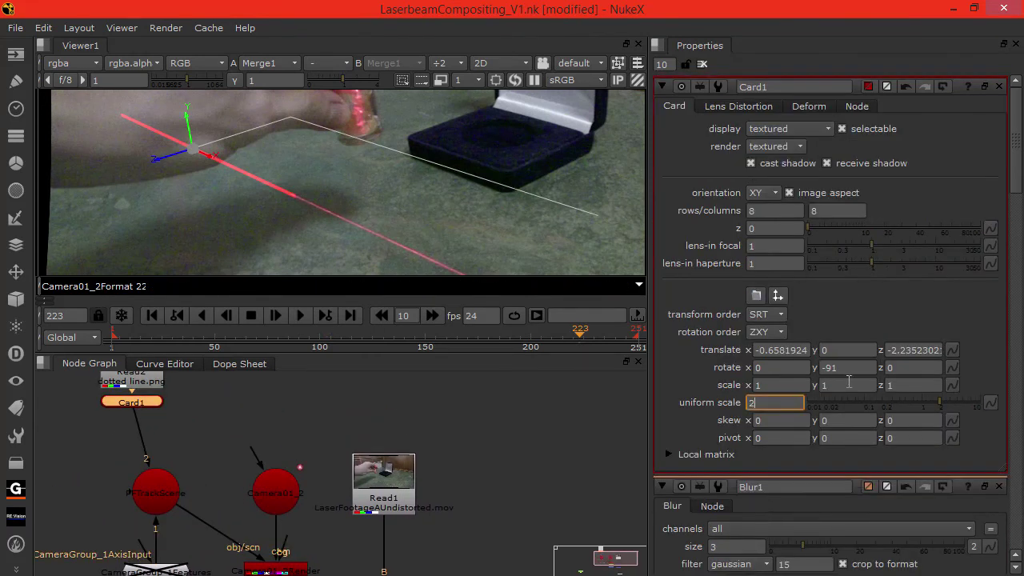
{"action": "left_click", "coordinate": [846, 385]}
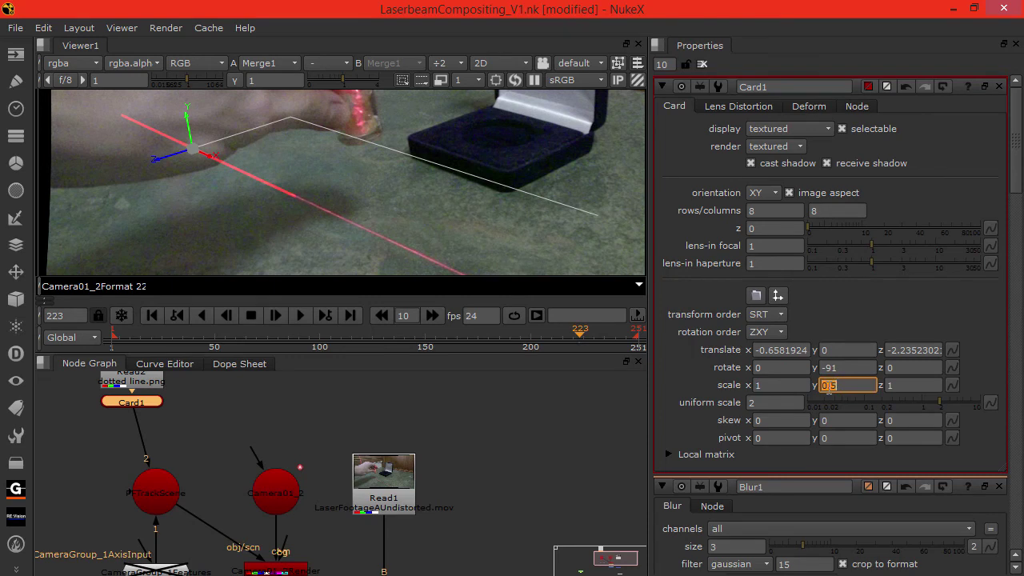
{"action": "type", "text": "0.3"}
{"action": "key", "text": "Return"}
{"action": "type", "text": "0.1"}
{"action": "key", "text": "Return"}
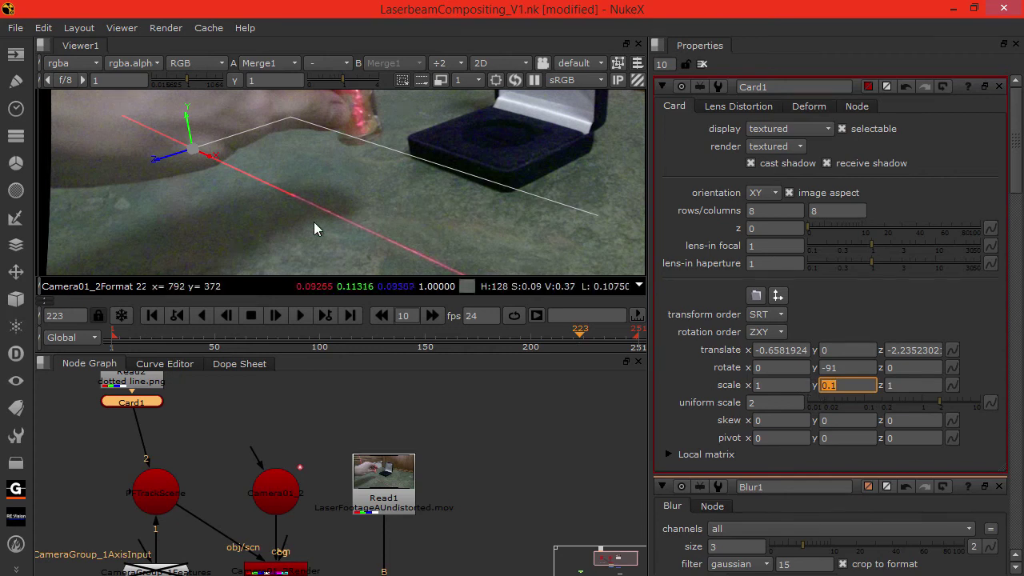
{"action": "middle_click_drag", "start_coordinate": [265, 207], "coordinate": [384, 192]}
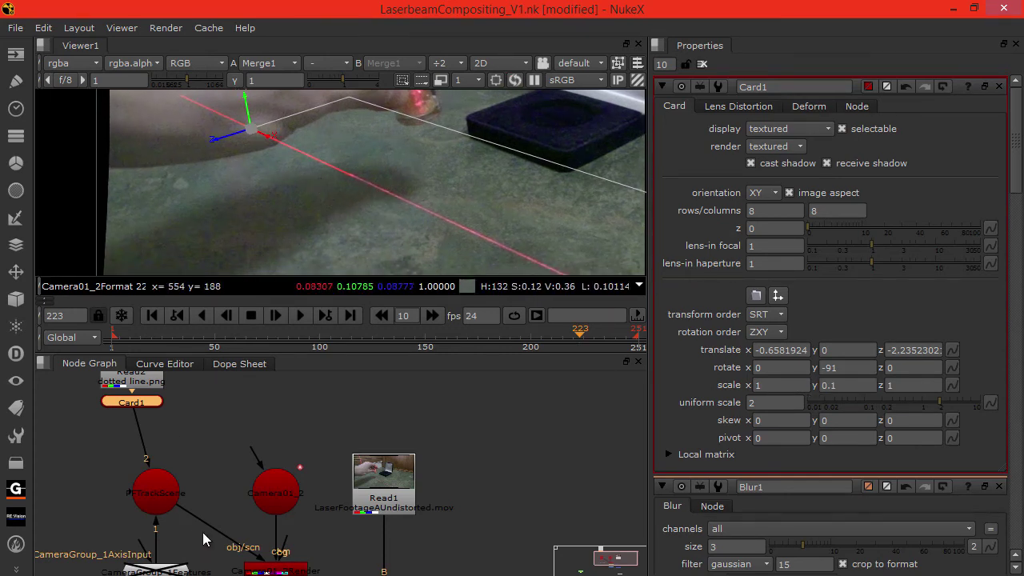
Step: Insert a HueShift node between Grade1 and Merge1
{"action": "middle_click_drag", "start_coordinate": [203, 540], "coordinate": [150, 400]}
{"action": "key", "text": "Tab"}
{"action": "type", "text": "h"}
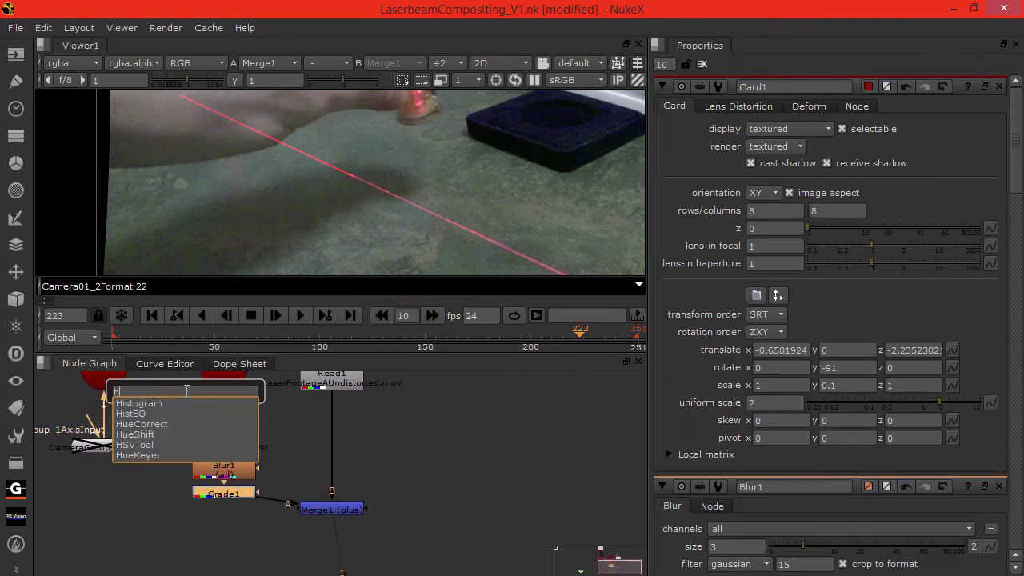
{"action": "type", "text": "ue"}
{"action": "key", "text": "Down"}
{"action": "key", "text": "Down"}
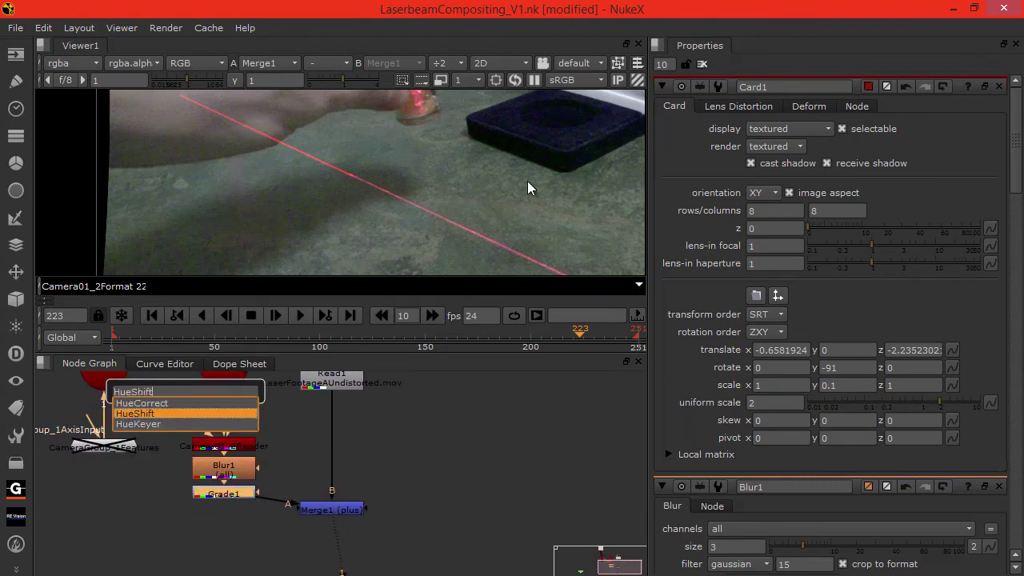
{"action": "key", "text": "Return"}
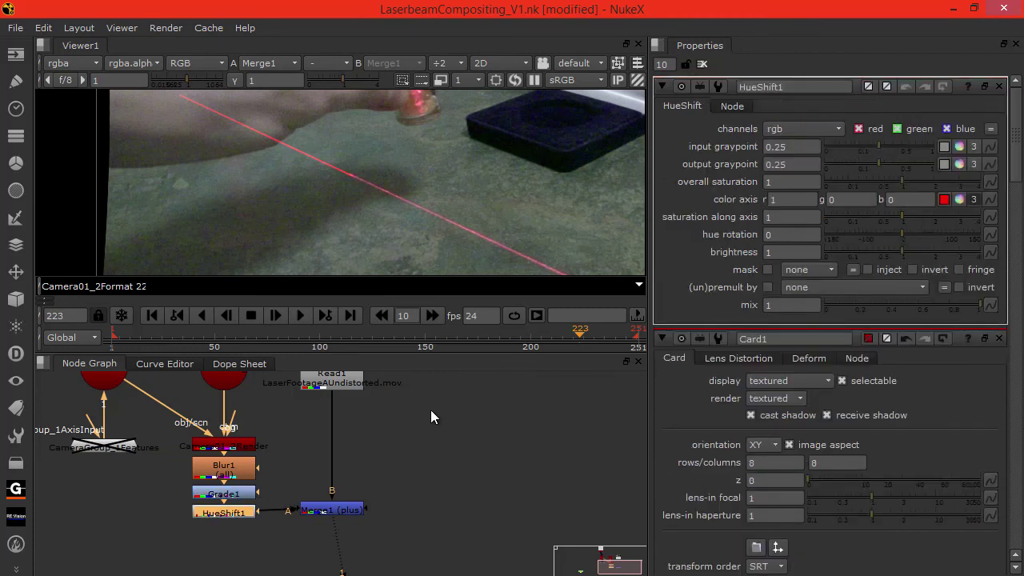
Step: Set HueShift1's overall saturation to 0.5 and its hue rotation to -15, trying -20 first
{"action": "double_click", "coordinate": [773, 181]}
{"action": "type", "text": "0.5"}
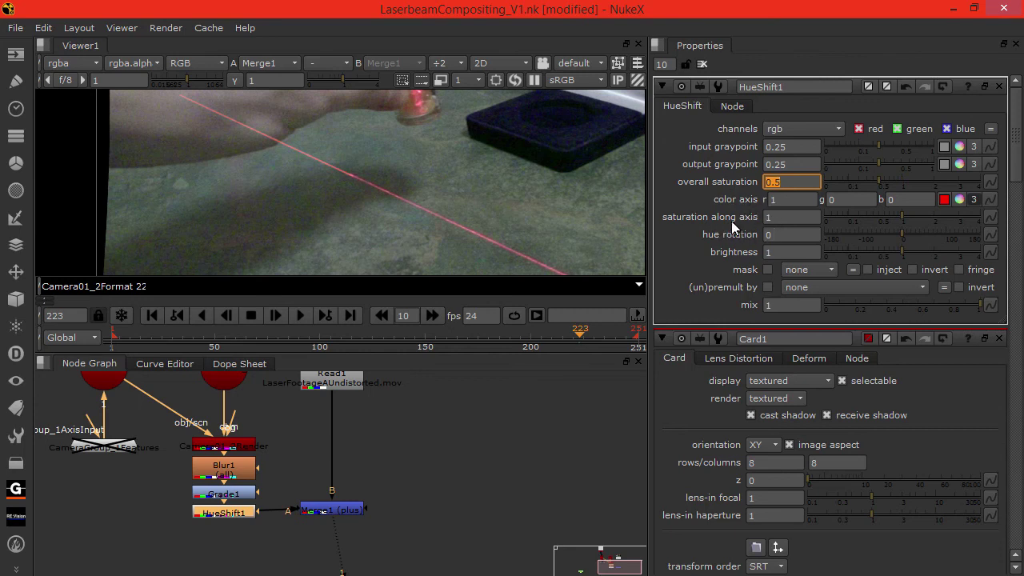
{"action": "double_click", "coordinate": [782, 233]}
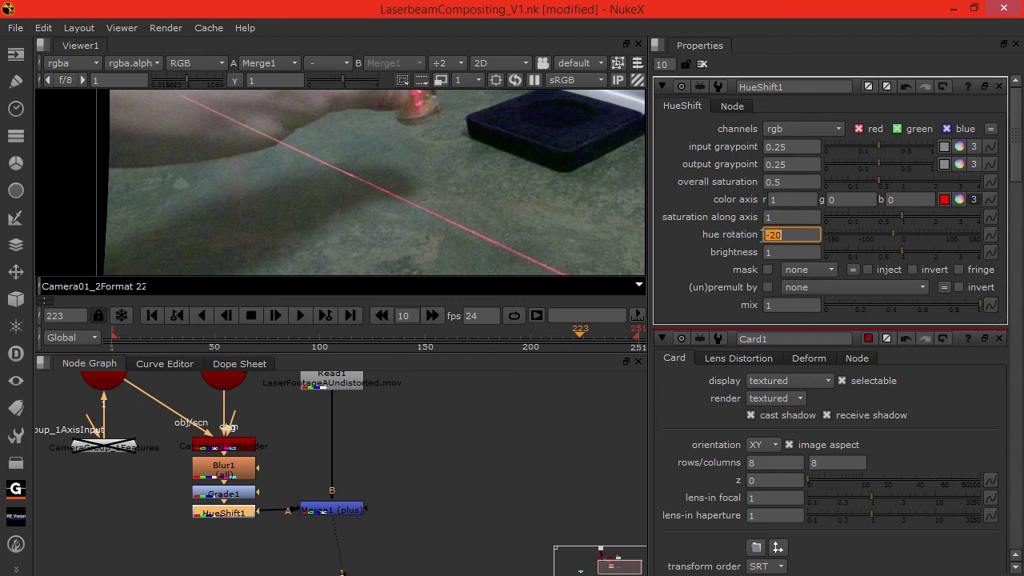
{"action": "scroll", "coordinate": [347, 242], "scroll_direction": "up", "scroll_amount": 4}
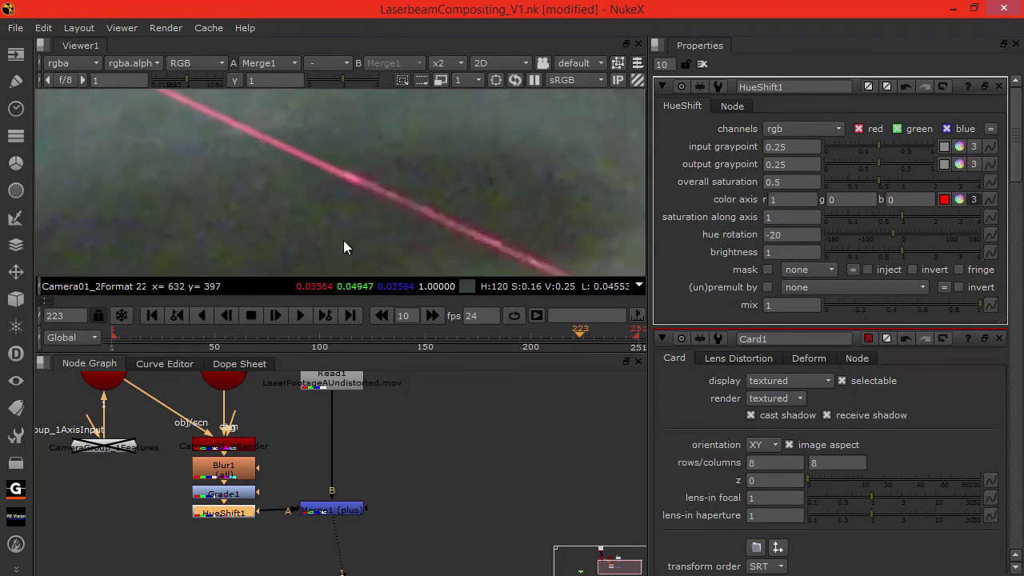
{"action": "scroll", "coordinate": [411, 222], "scroll_direction": "down", "scroll_amount": 2}
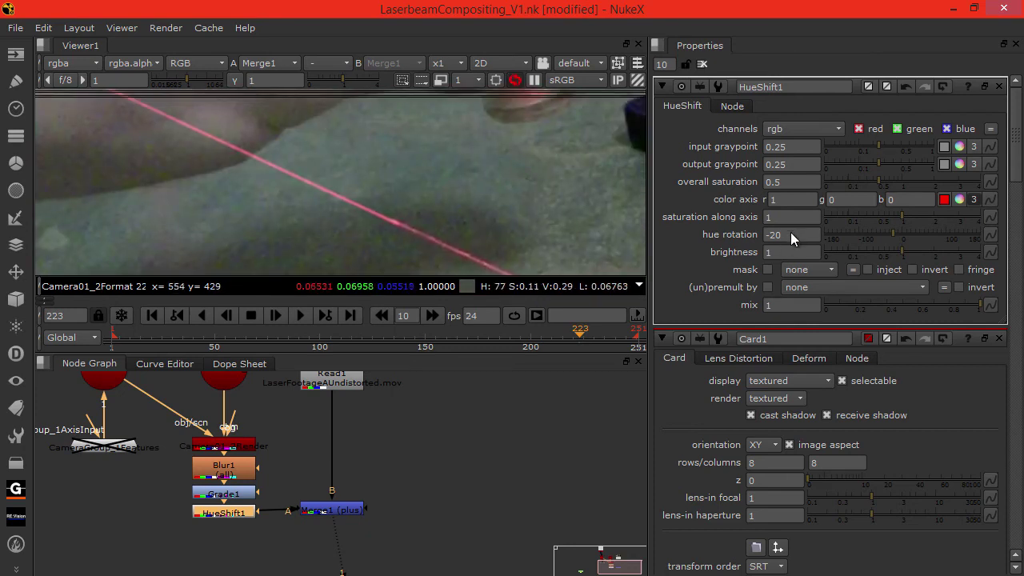
{"action": "type", "text": "-15"}
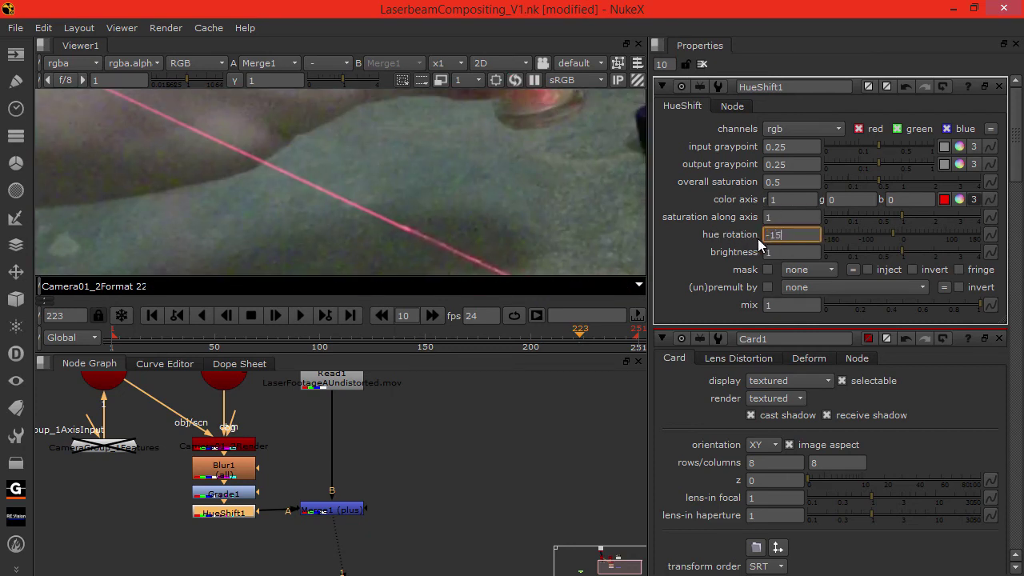
{"action": "key", "text": "Return"}
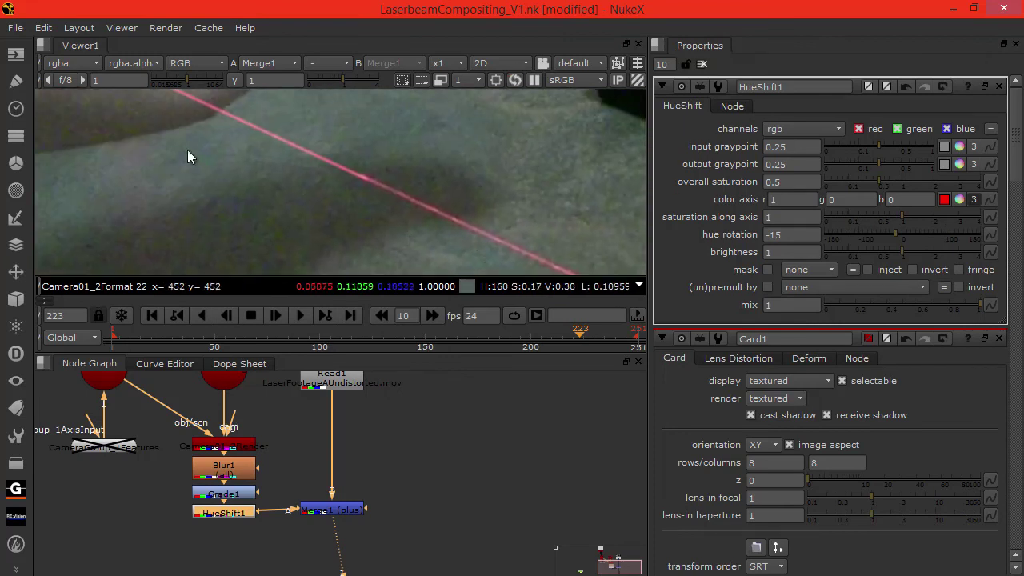
Step: Inspect the beam against the real laser line and set Blur1's size to 4
{"action": "double_click", "coordinate": [222, 466]}
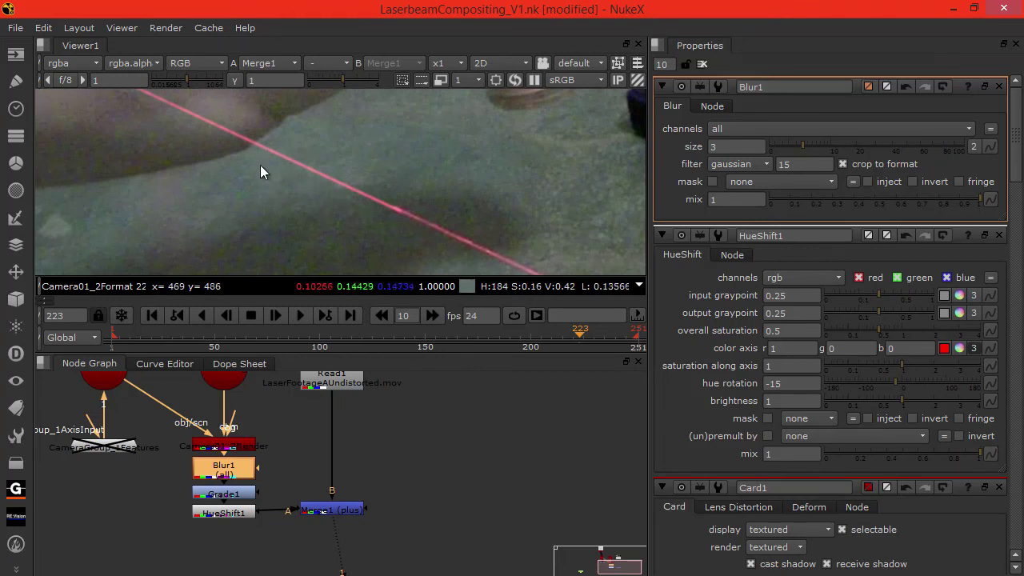
{"action": "middle_click_drag", "start_coordinate": [313, 217], "coordinate": [224, 186]}
{"action": "scroll", "coordinate": [240, 191], "scroll_direction": "down", "scroll_amount": 5}
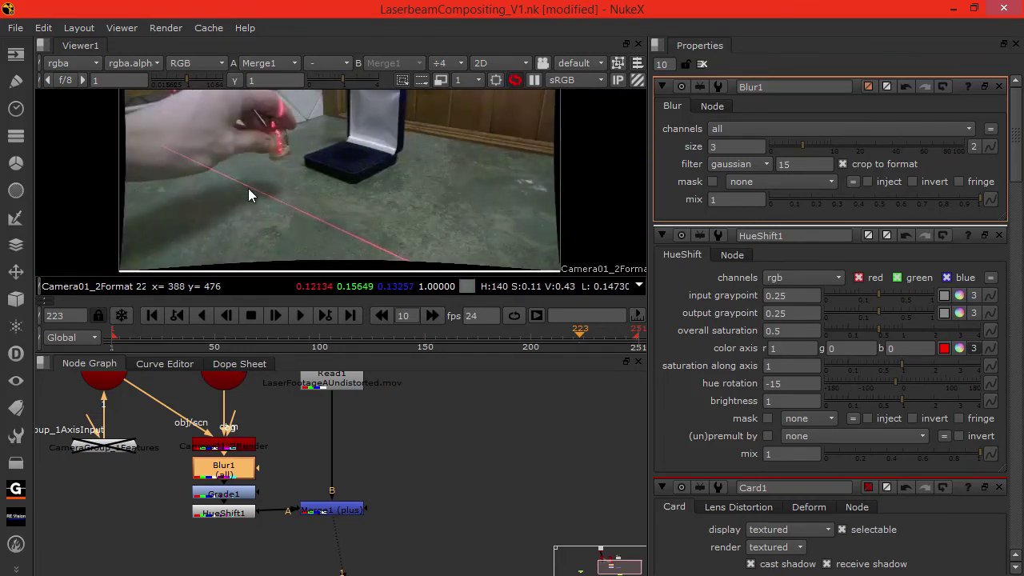
{"action": "scroll", "coordinate": [274, 199], "scroll_direction": "up", "scroll_amount": 4}
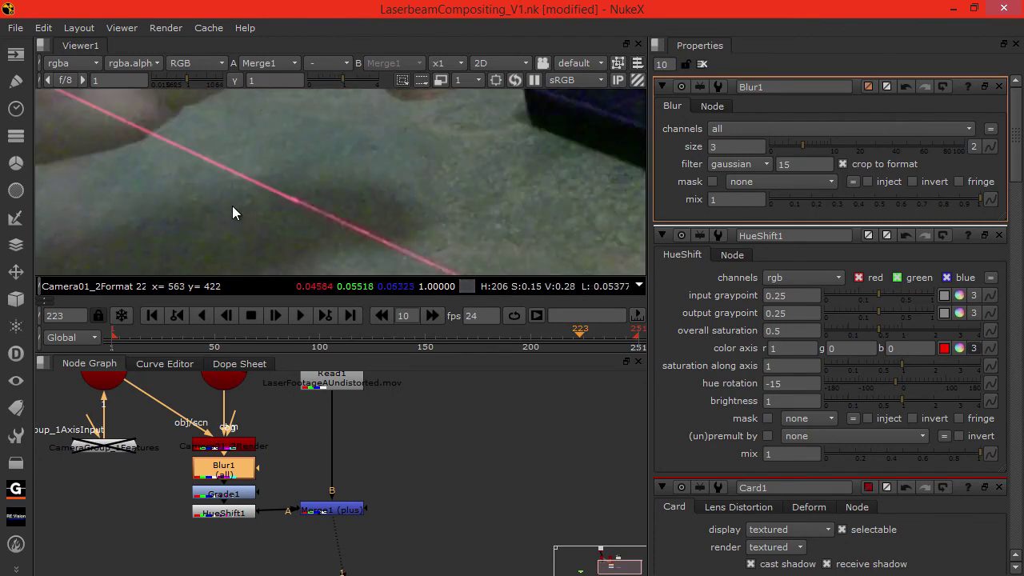
{"action": "middle_click_drag", "start_coordinate": [232, 206], "coordinate": [263, 216]}
{"action": "left_click_drag", "start_coordinate": [729, 147], "coordinate": [650, 149]}
{"action": "type", "text": "4"}
{"action": "key", "text": "Return"}
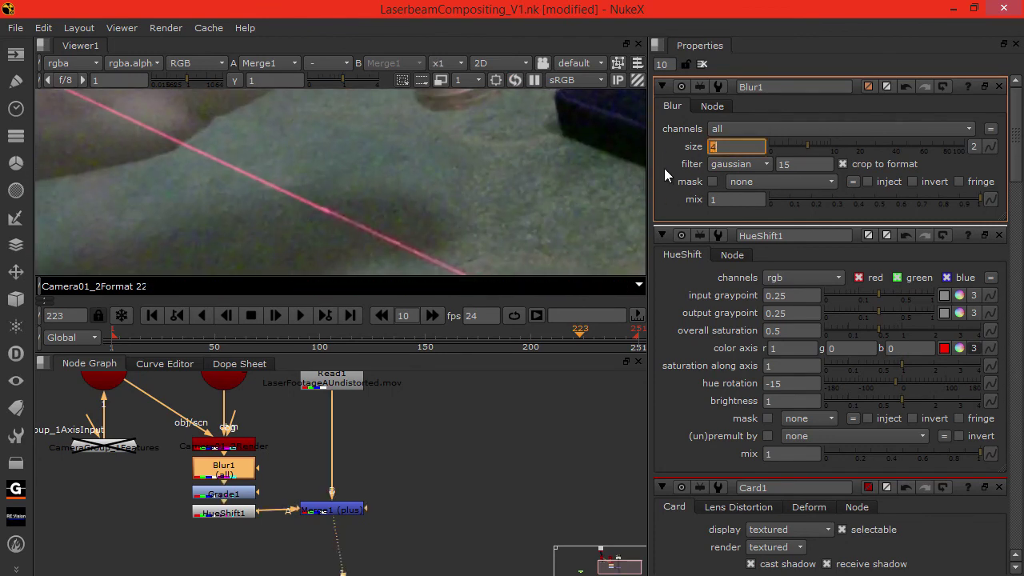